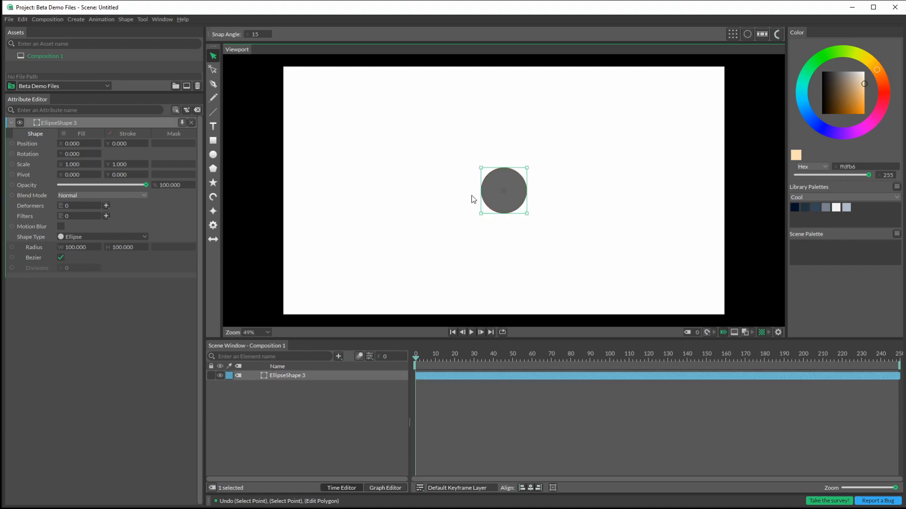
Stretch the ellipse horizontally to an X scale of about 3.447 and convert it to an editable shape
drag(481, 190, 425, 189)
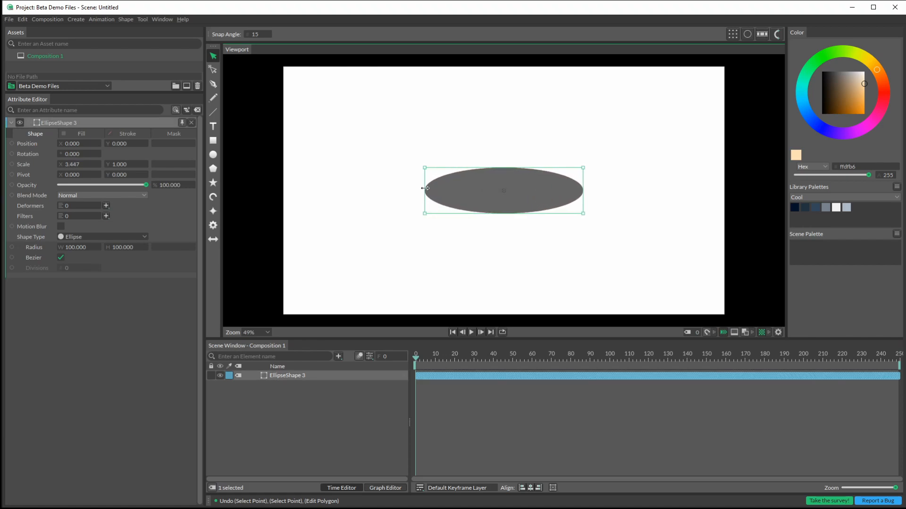
click(278, 376)
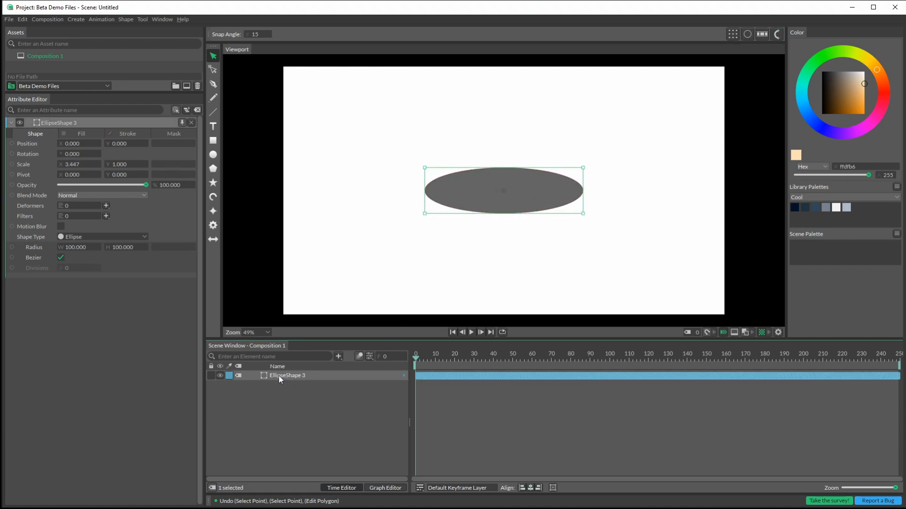
click(129, 19)
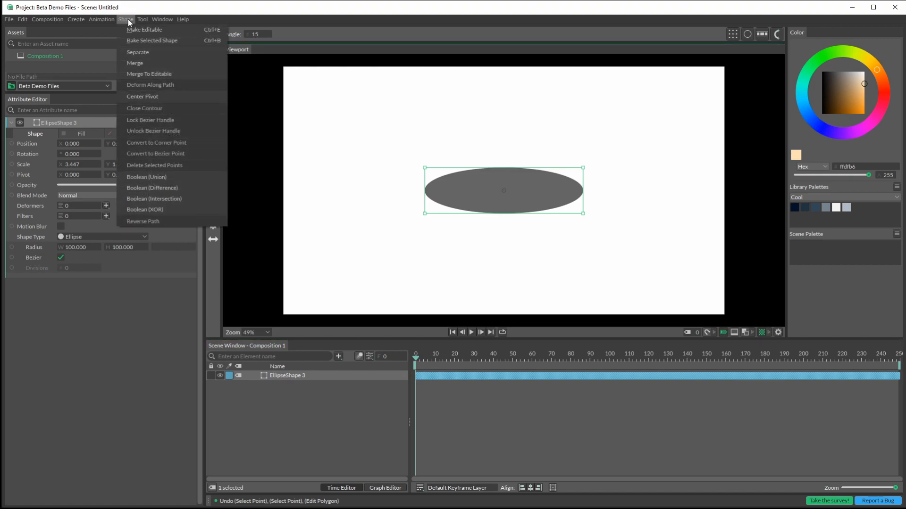
click(133, 27)
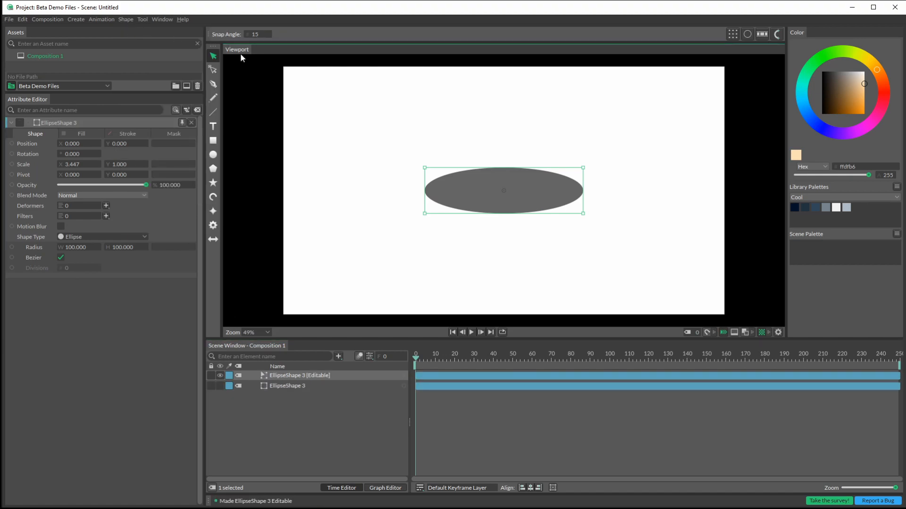
Delete the original EllipseShape 3 layer and rename the editable copy as mouthBase
click(289, 386)
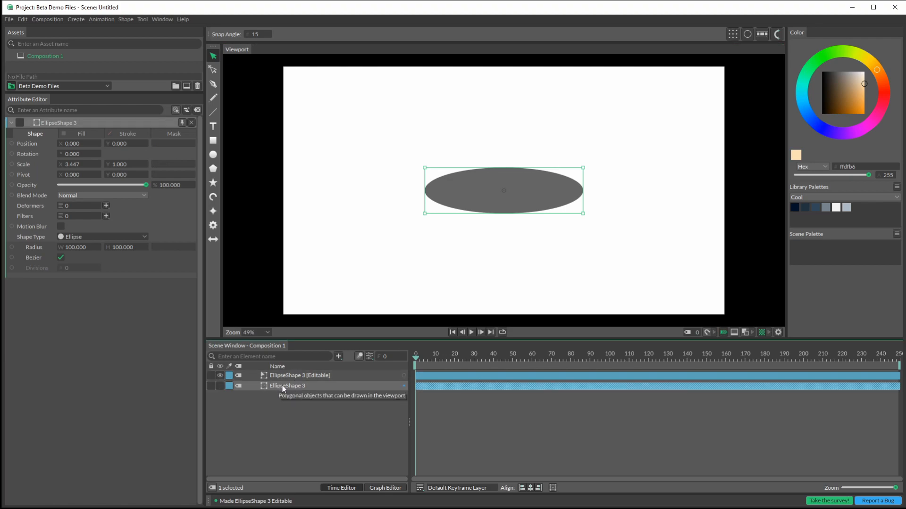
key(Delete)
click(291, 376)
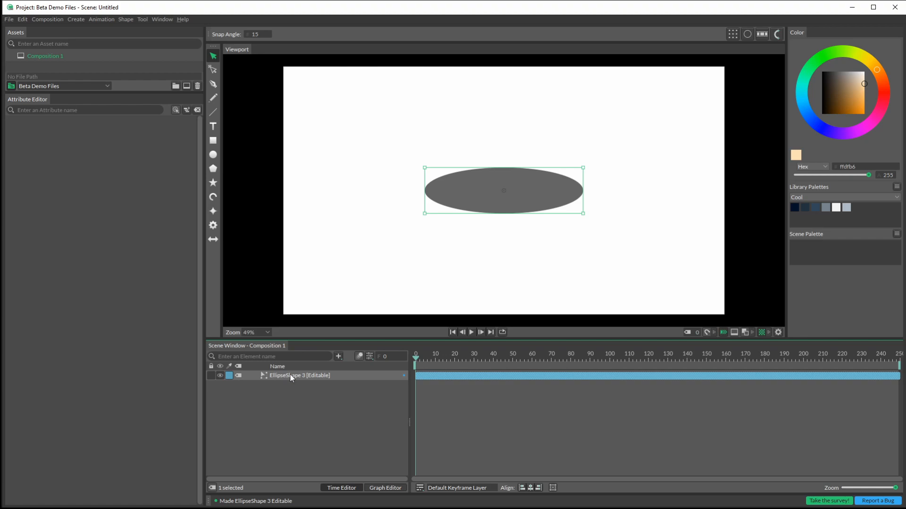
double_click(291, 377)
text(mouthBase)
key(Return)
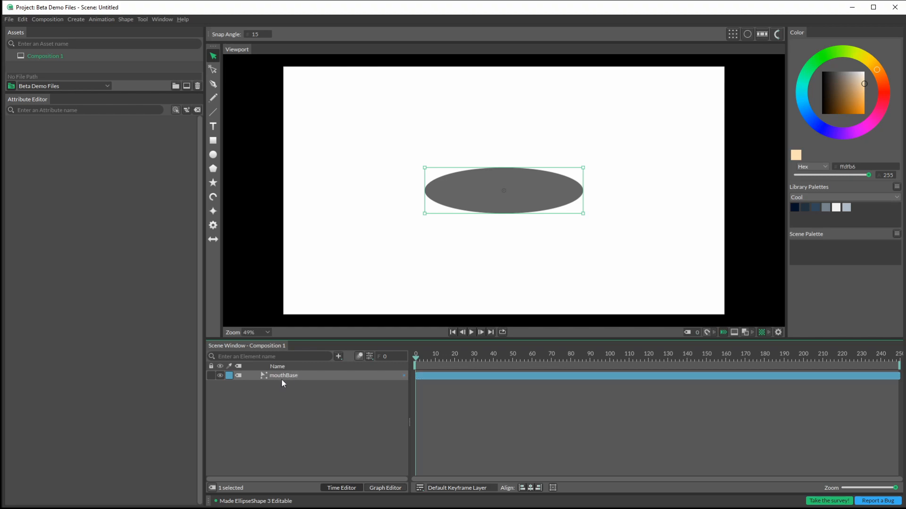
Draw a closed bowl-shaped teeth outline with the Pen tool, with a straight upper edge and curved lower corners overlapping the ellipse
click(213, 55)
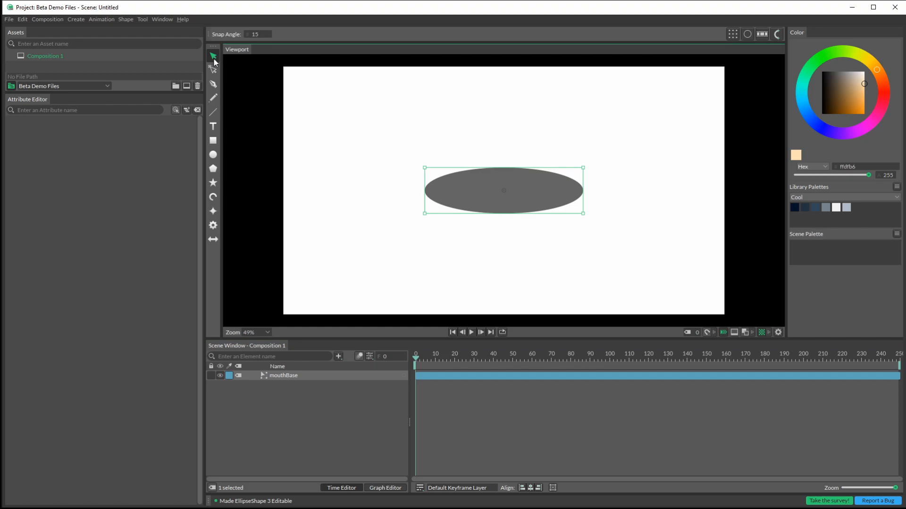
click(213, 85)
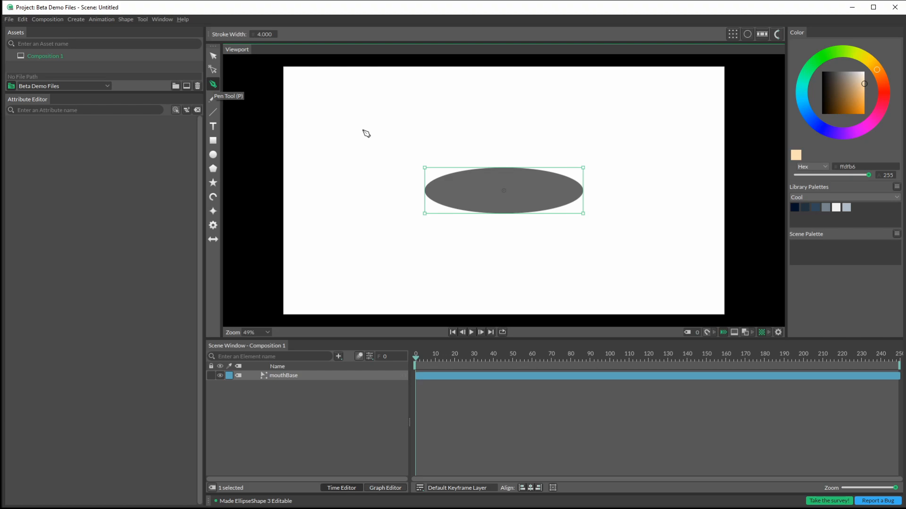
click(422, 132)
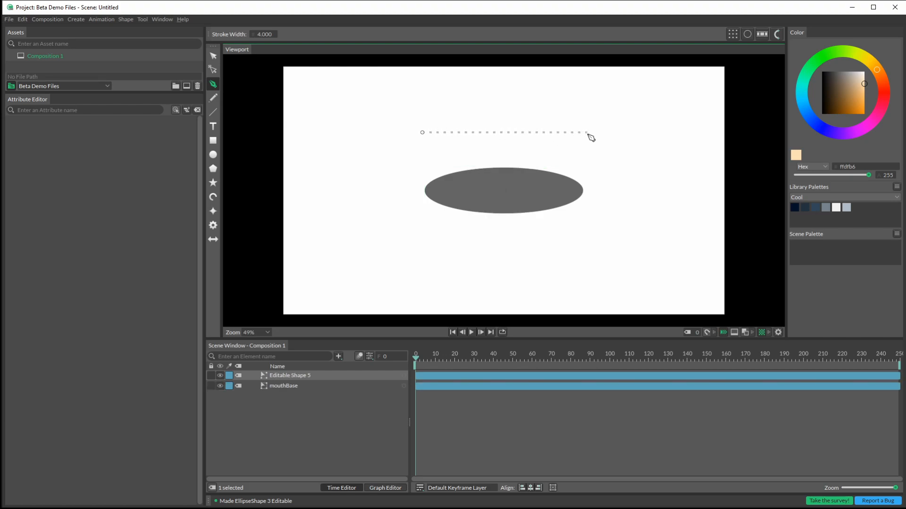
click(582, 132)
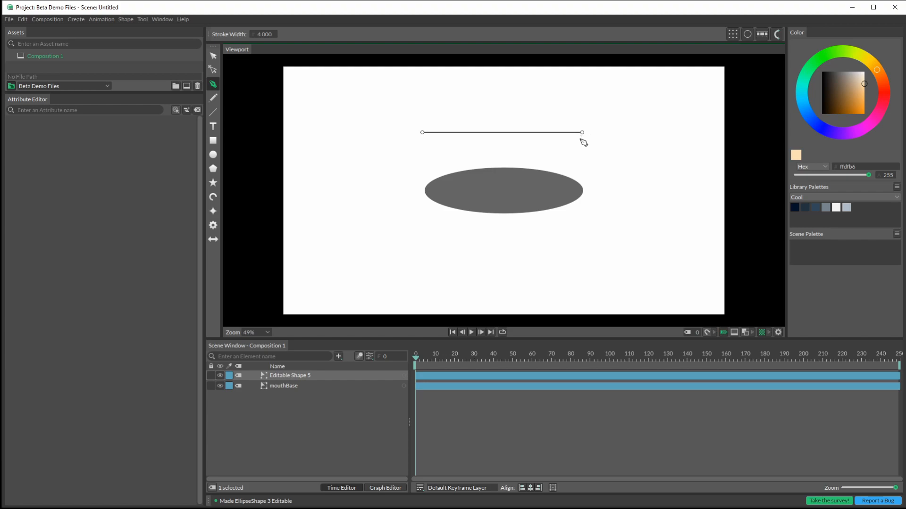
click(561, 188)
mouse_move(552, 196)
mouse_down()
mouse_move(564, 188)
mouse_move(513, 189)
mouse_move(543, 189)
mouse_up()
drag(448, 187, 430, 196)
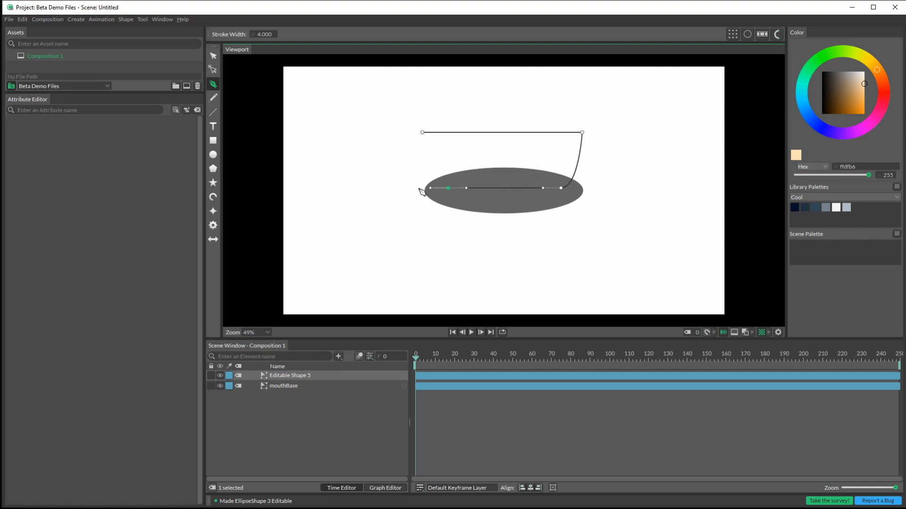
click(422, 132)
click(213, 57)
click(367, 231)
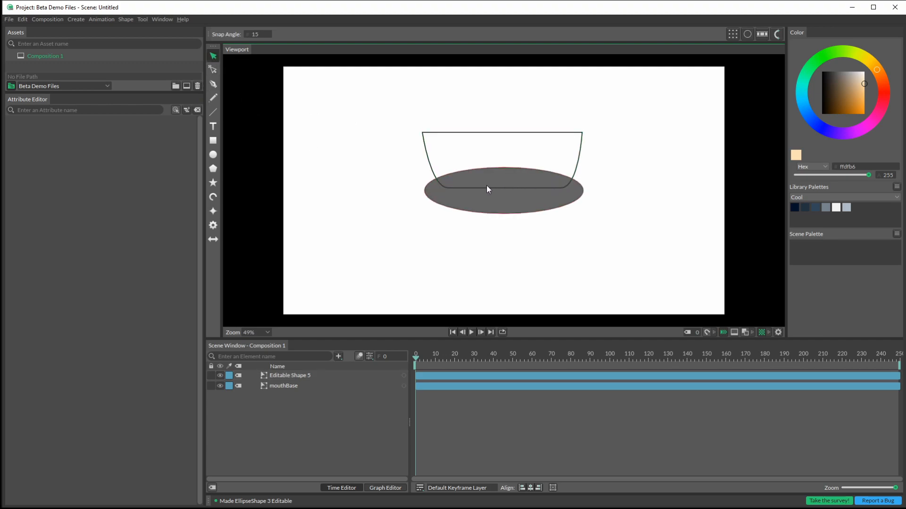
click(458, 188)
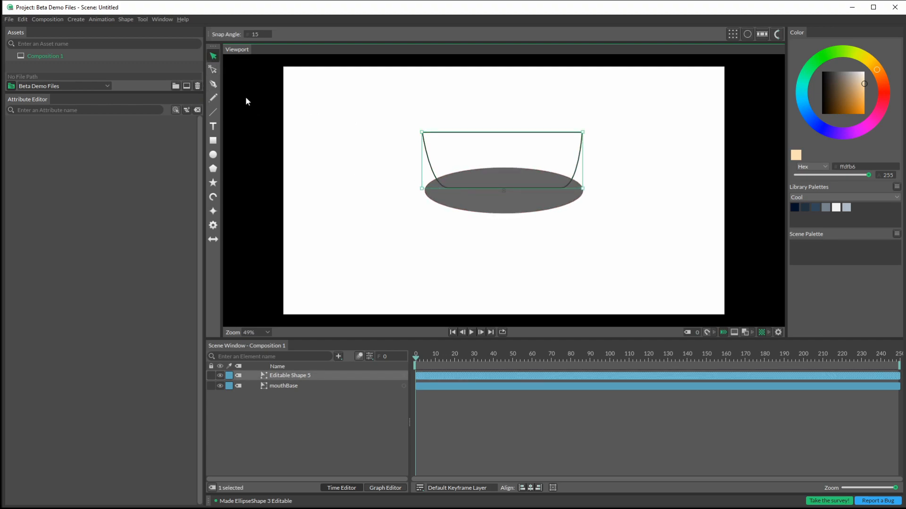
click(213, 69)
key(ctrl+z)
key(ctrl+z)
key(ctrl+z)
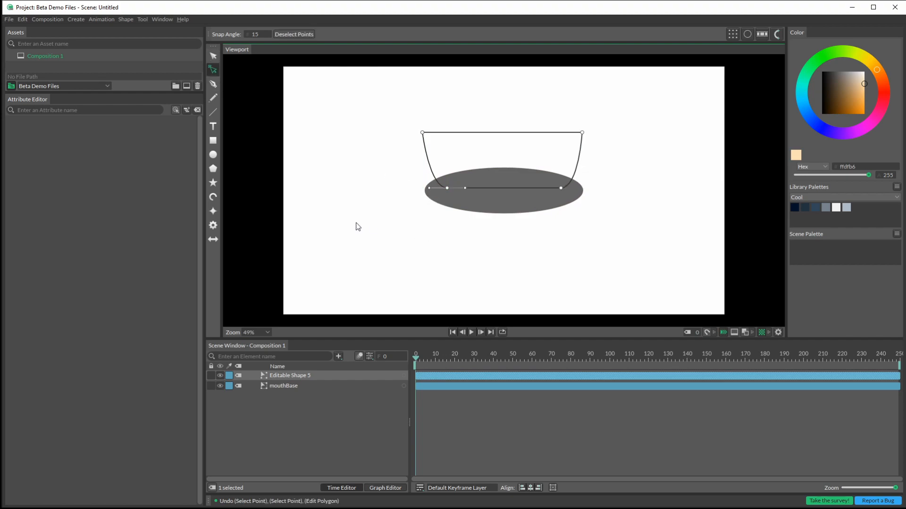
click(355, 223)
click(213, 56)
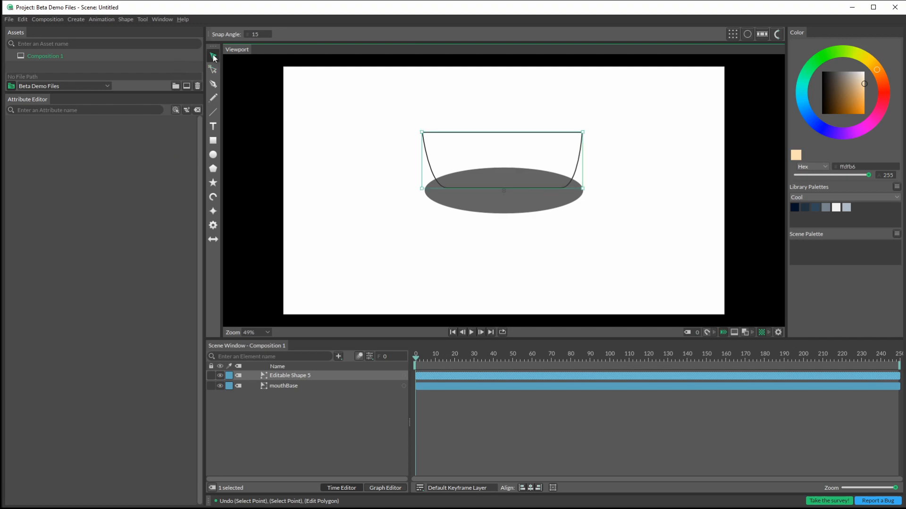
Rename the pen-drawn shape's layer as teeth
click(293, 377)
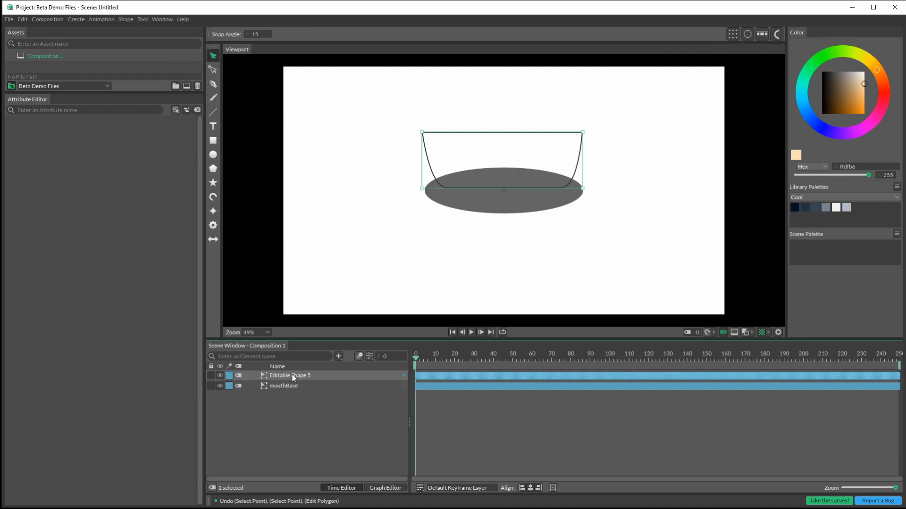
double_click(293, 377)
text(teeth)
key(Return)
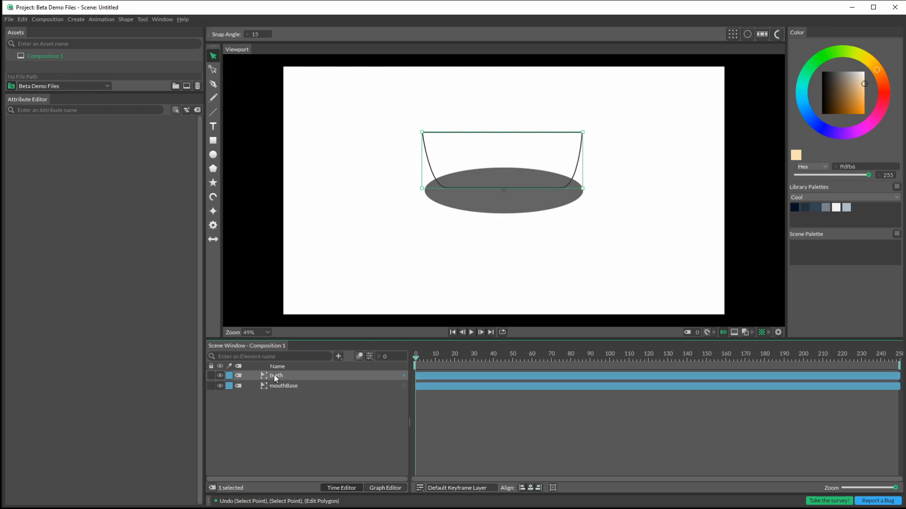
Turn off the stroke of the teeth shape and enable its fill
click(276, 376)
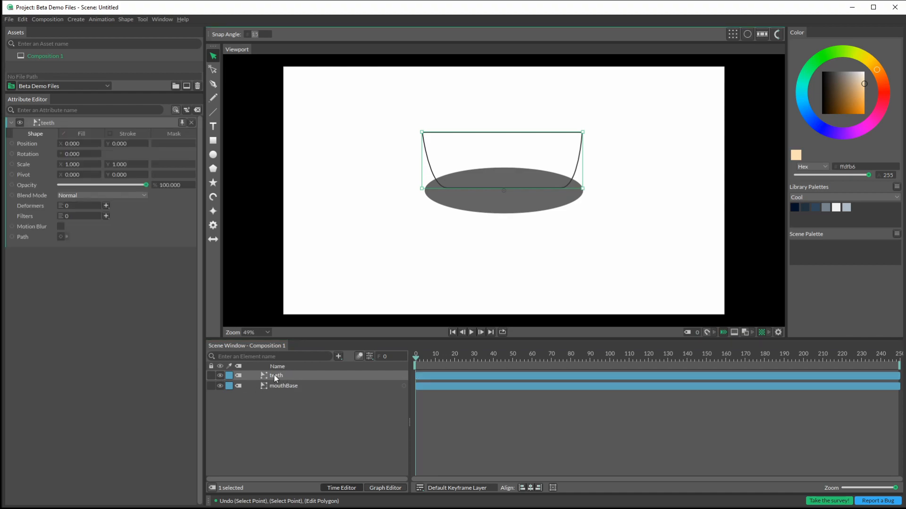
click(124, 134)
click(60, 144)
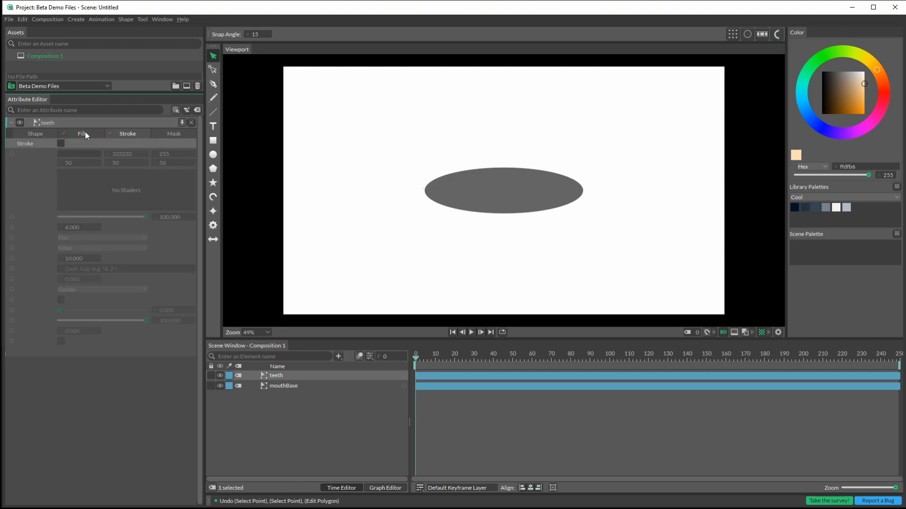
click(85, 133)
click(61, 143)
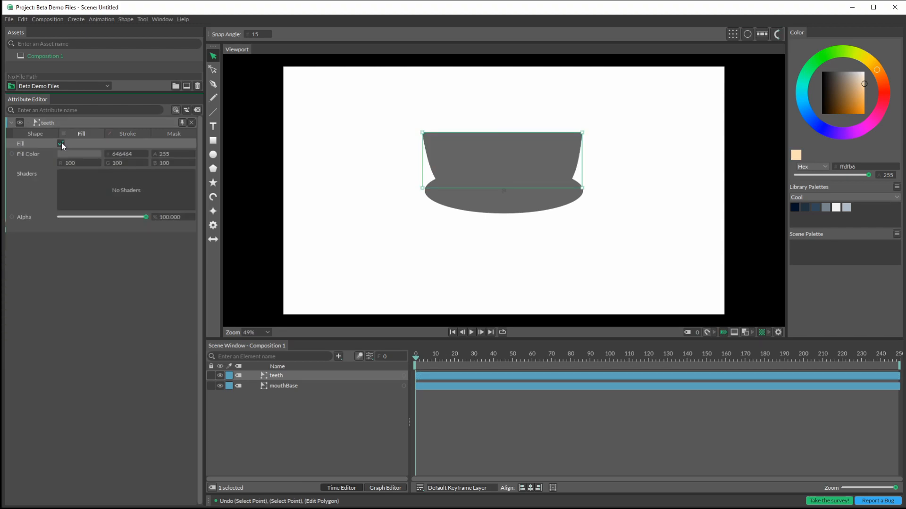
Set the fill color of the teeth shape to pale yellow ffeeb8
click(82, 153)
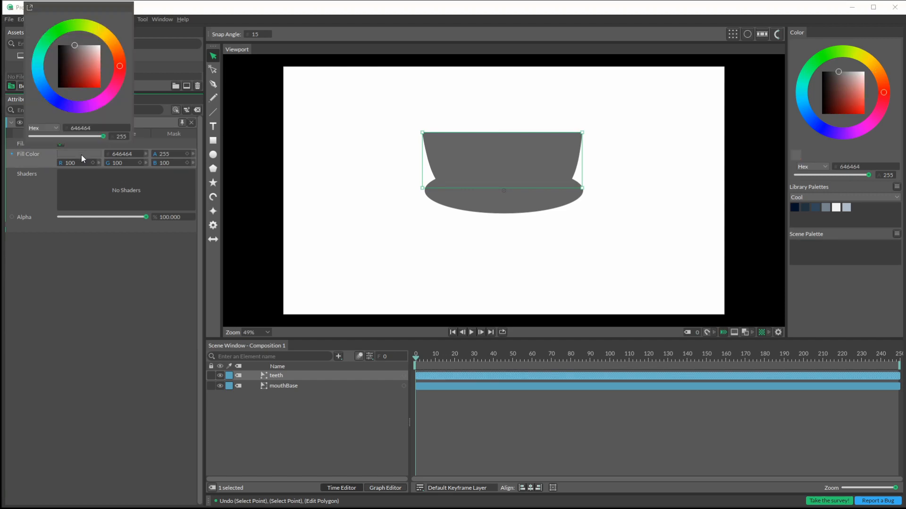
click(104, 31)
drag(91, 54, 107, 57)
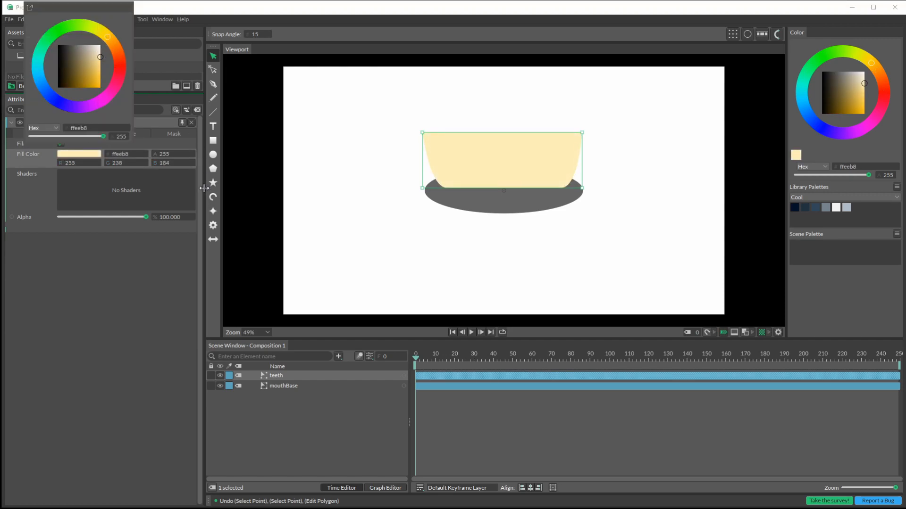
click(149, 284)
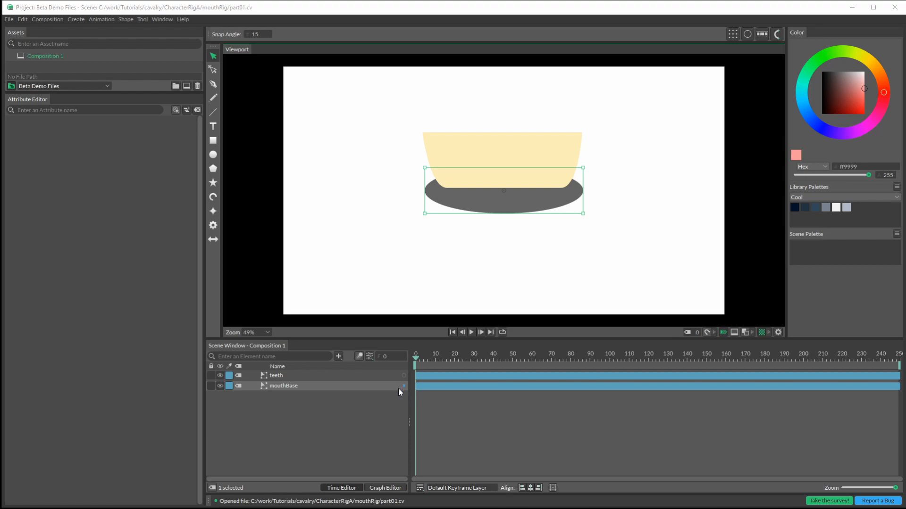
Connect mouthBase to the teeth layer as a mask on new index 0 and make mouthBase visible again
drag(404, 386, 275, 376)
mouse_move(297, 380)
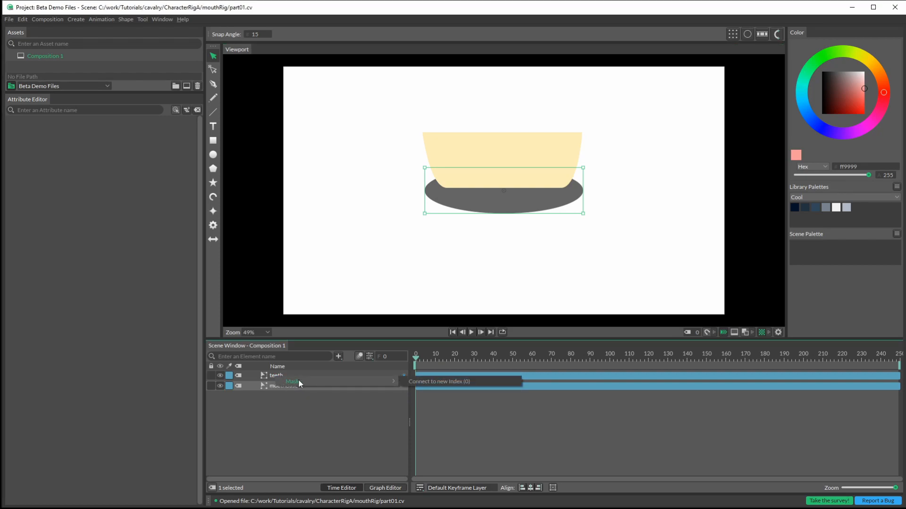
click(441, 382)
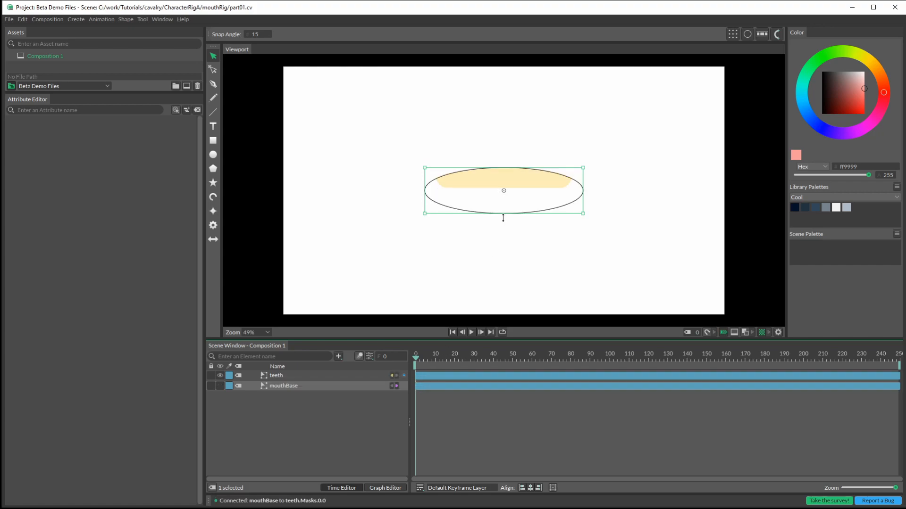
click(221, 386)
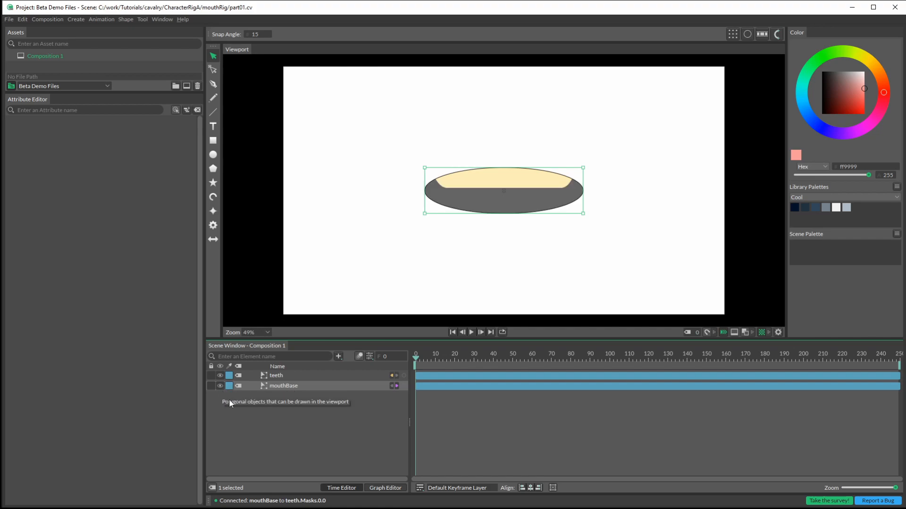
click(226, 397)
Add an Outline to the mouthBase shape and set its width to 53
click(289, 386)
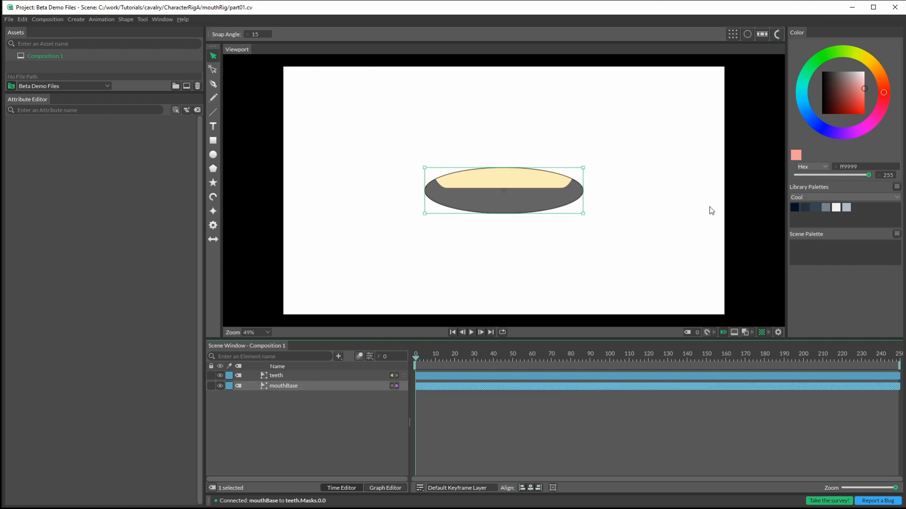
click(748, 34)
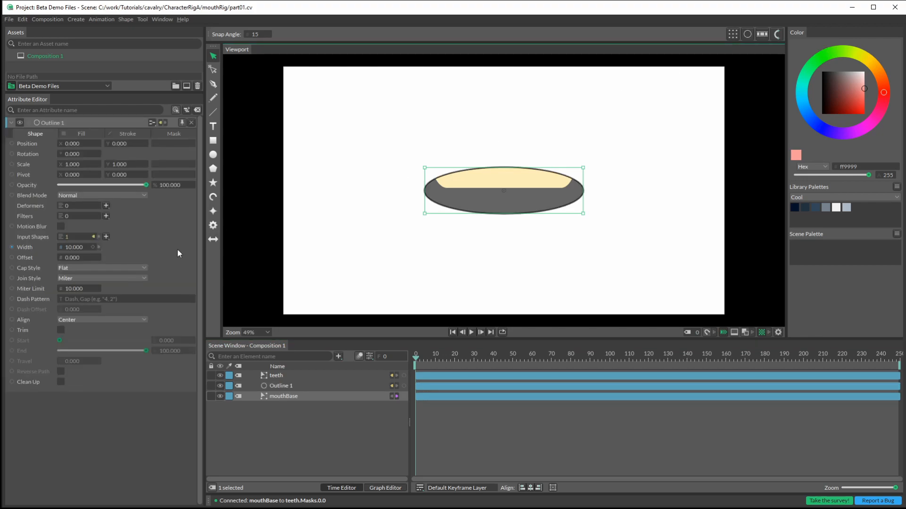
drag(71, 251, 95, 249)
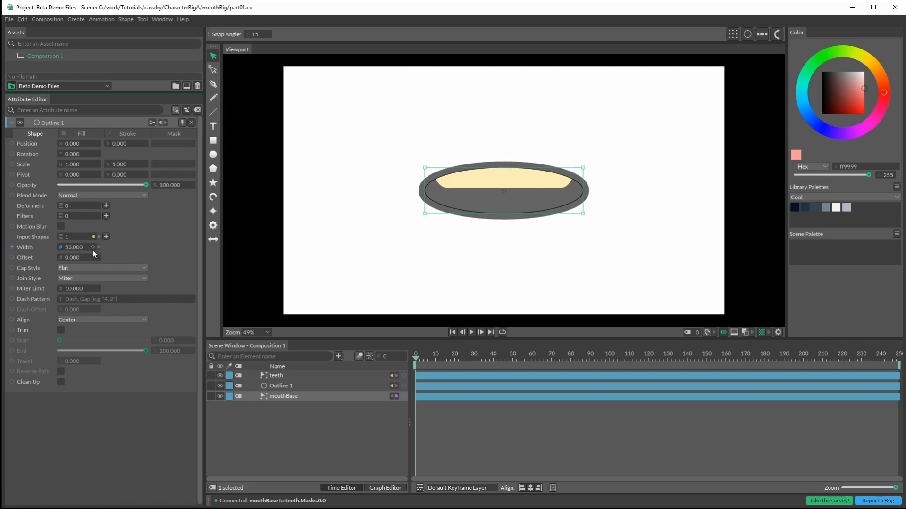
Set the outline's fill color to salmon pink ff8e8e
click(81, 133)
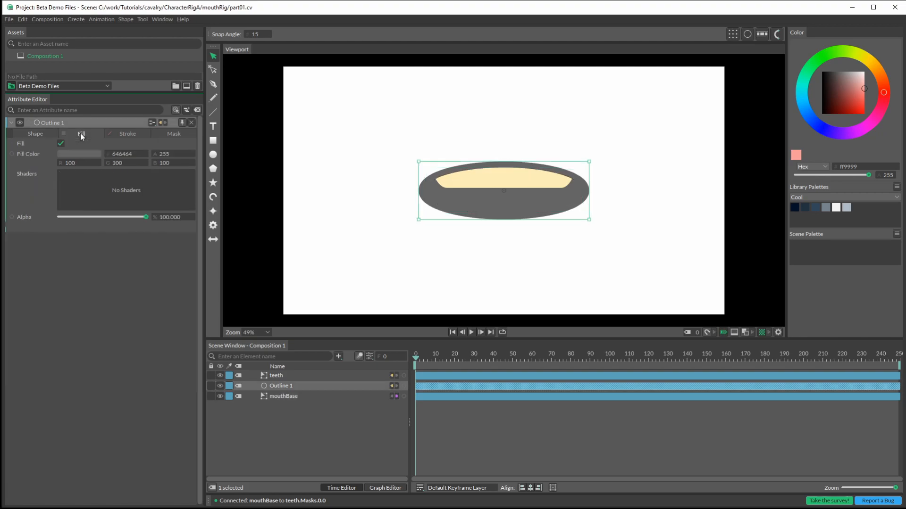
click(95, 154)
mouse_move(104, 70)
mouse_down()
mouse_move(101, 57)
mouse_move(112, 63)
mouse_up()
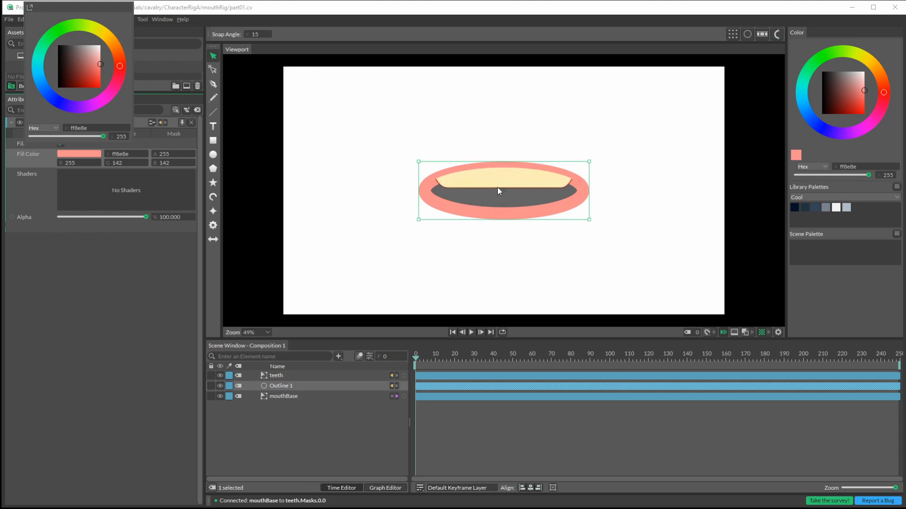
click(266, 443)
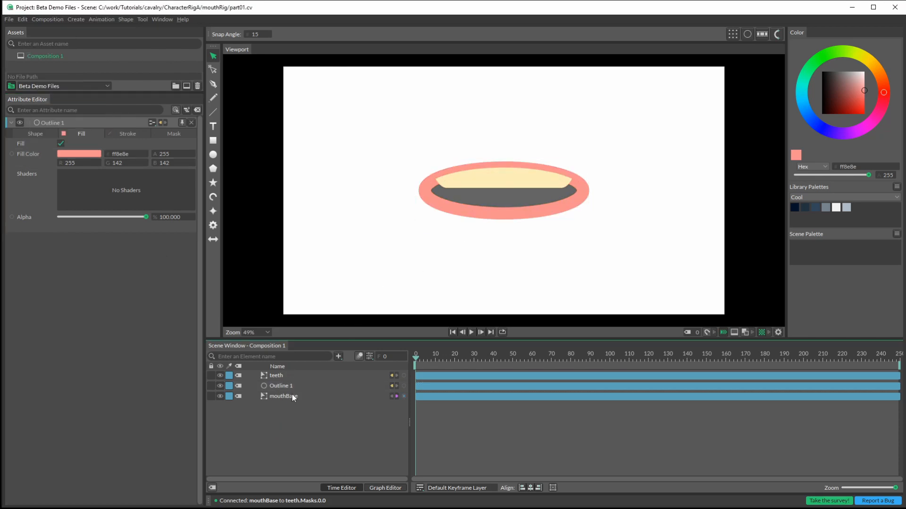
Move the Outline layer above teeth in the layer order and rename it lips
drag(279, 386, 279, 372)
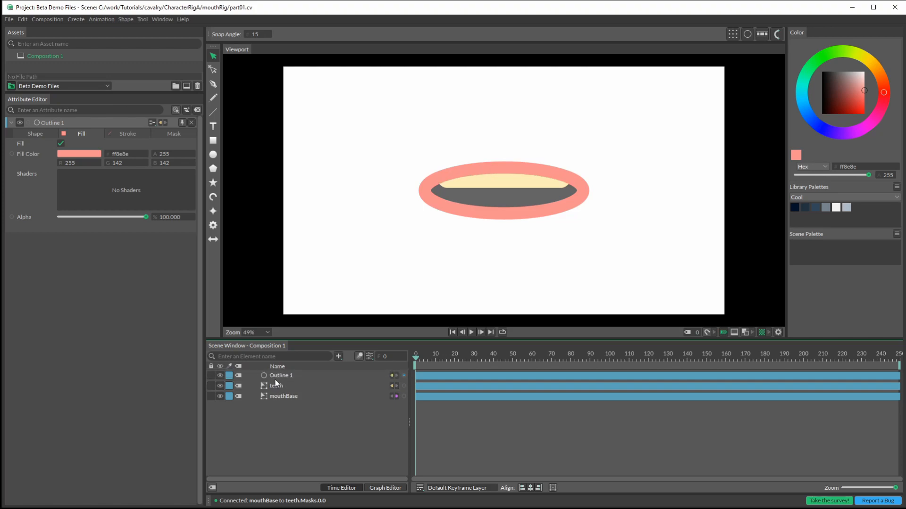
click(281, 376)
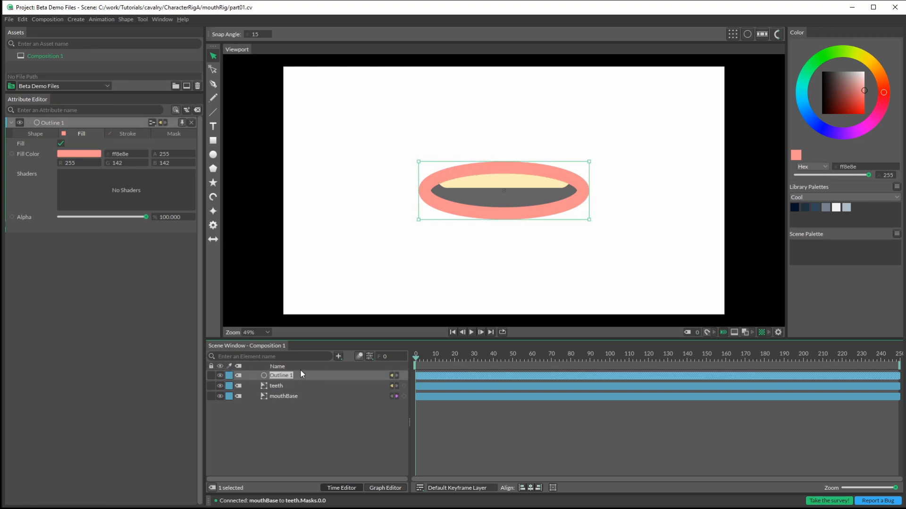
text(lips)
click(277, 422)
Group the lips, teeth and mouthBase layers and name the group mouthGrp
drag(344, 89, 637, 277)
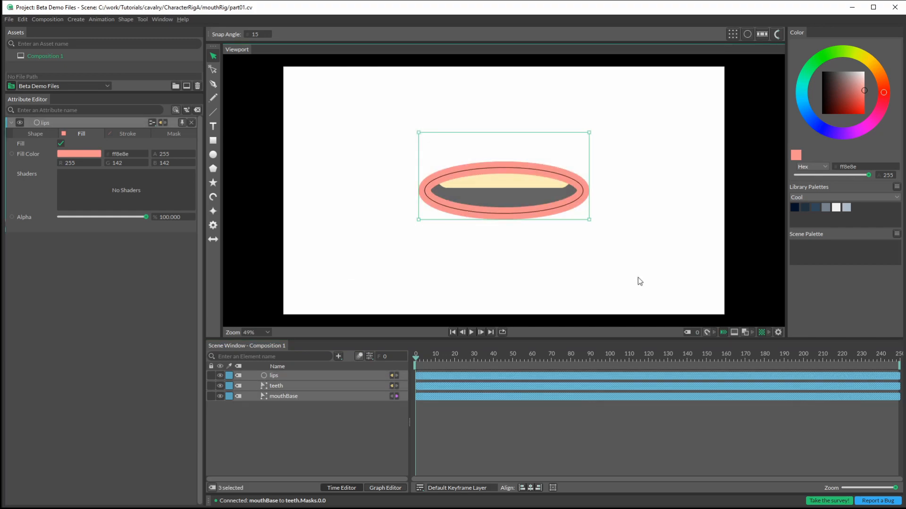
key(ctrl+g)
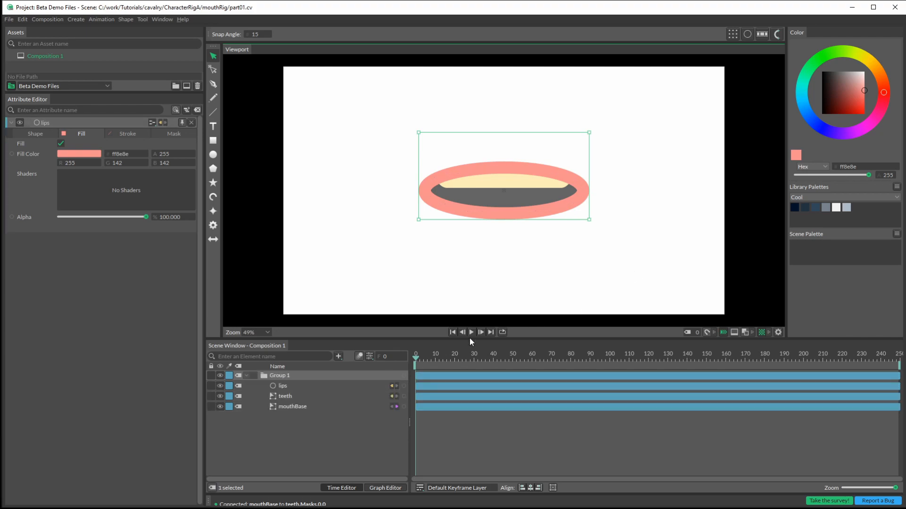
click(282, 374)
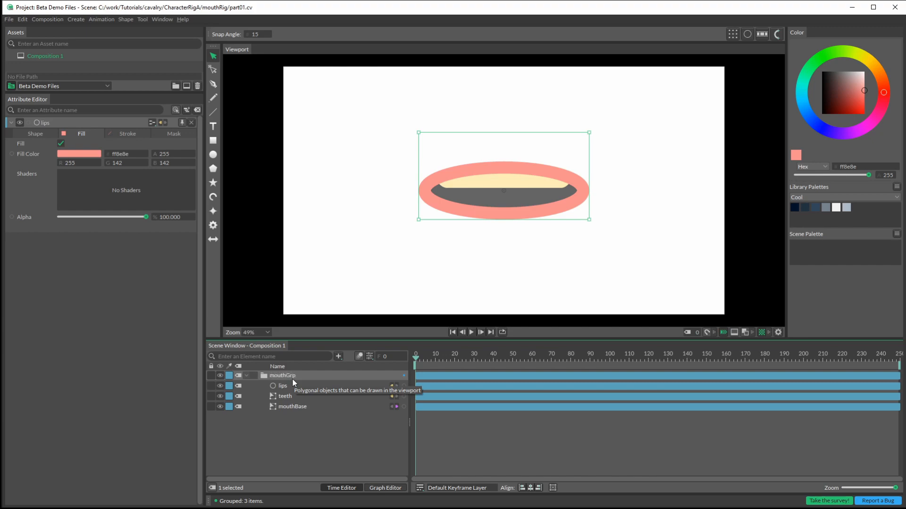
click(286, 429)
Move the whole mouthGrp up into the upper part of the canvas
click(287, 376)
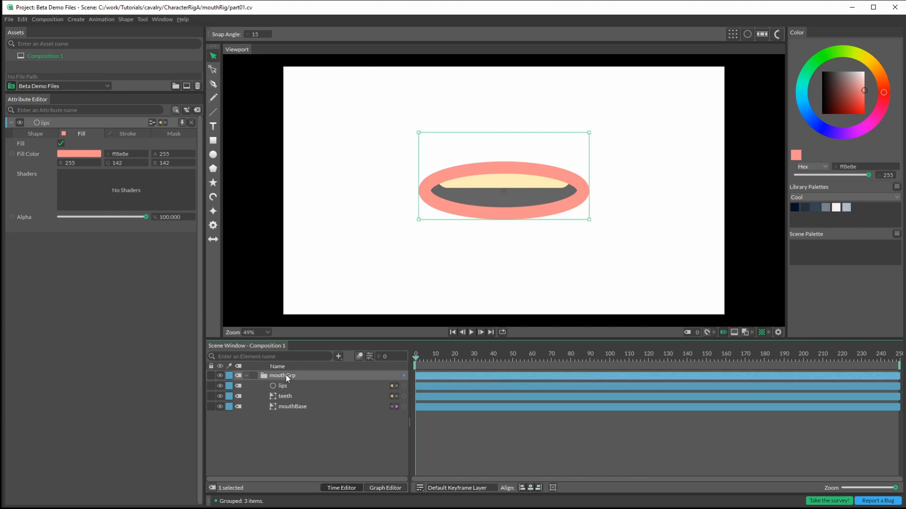
drag(484, 196, 475, 143)
click(302, 429)
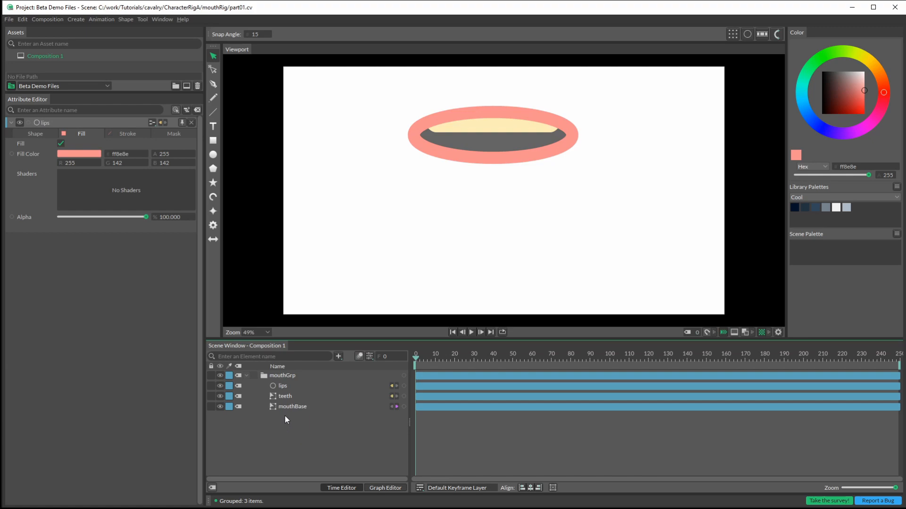
Duplicate the mouthBase shape three times inside mouthGrp
click(296, 407)
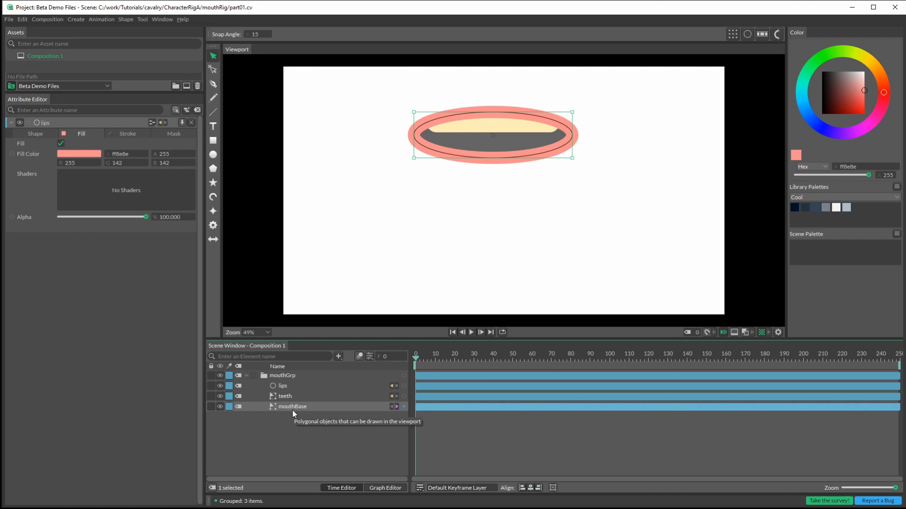
key(ctrl+d)
key(ctrl+d)
key(ctrl+d)
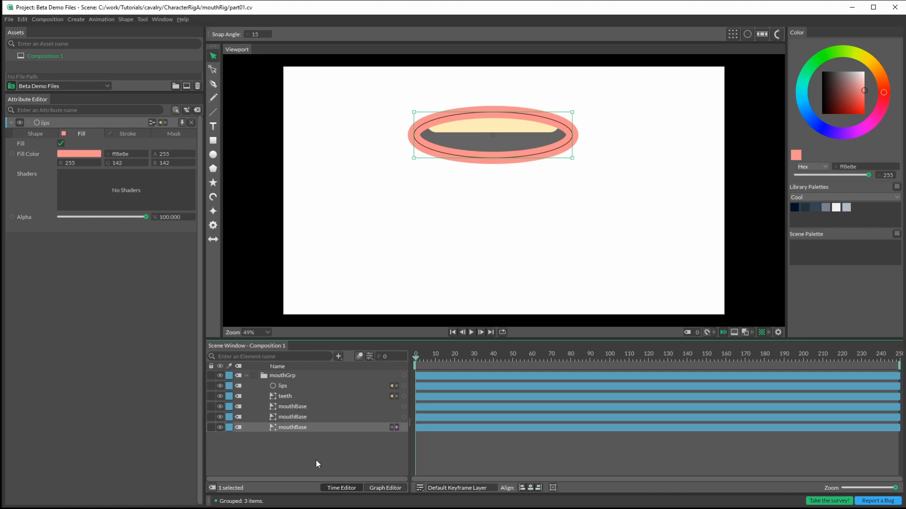
Move the three mouthBase copies together away from the rig to the lower right of the canvas
click(293, 427)
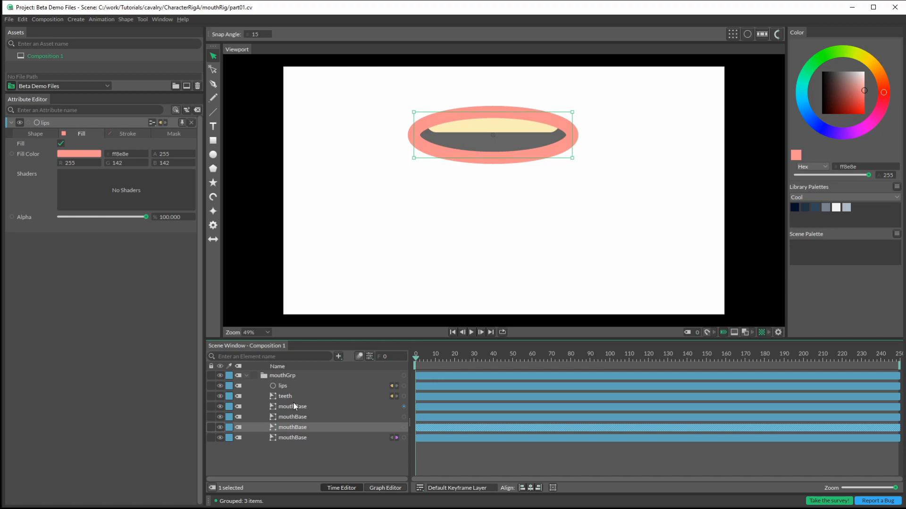
shift+click(294, 406)
drag(500, 139, 600, 251)
Try moving the original mouthBase up and to the left, and undo that move
click(292, 438)
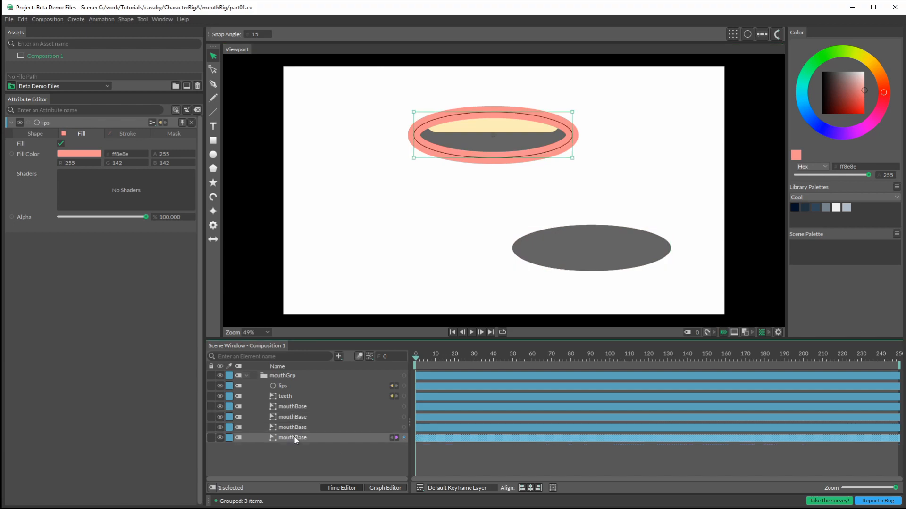
drag(494, 149, 476, 123)
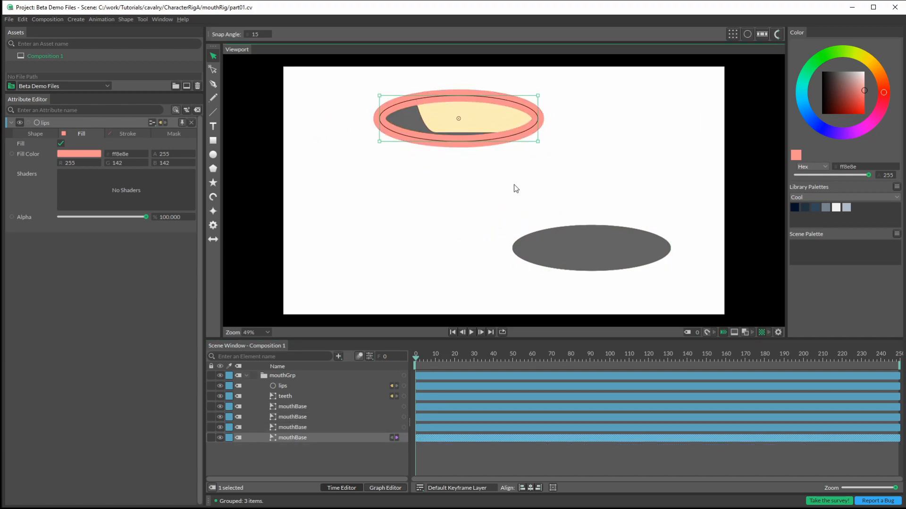
key(ctrl+z)
Spread the three stacked mouthBase copies into a vertical column on the right side of the canvas
click(298, 427)
click(297, 417)
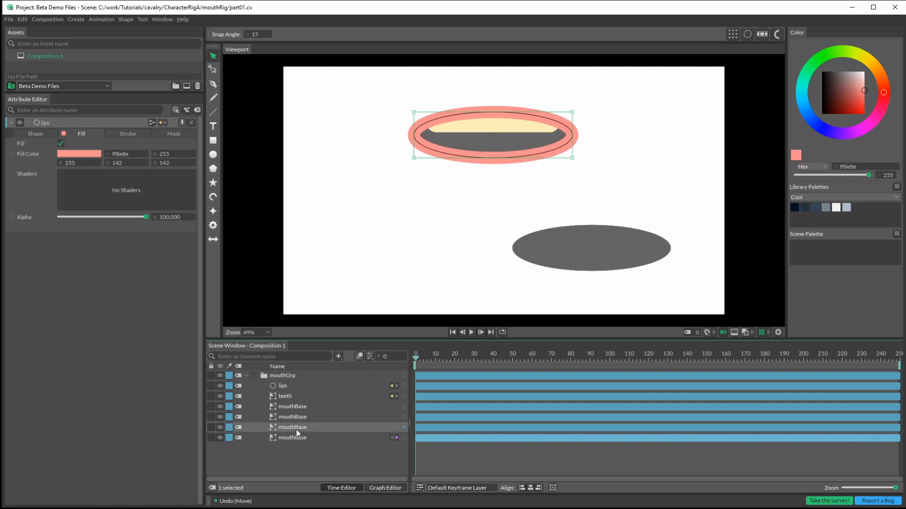
click(297, 407)
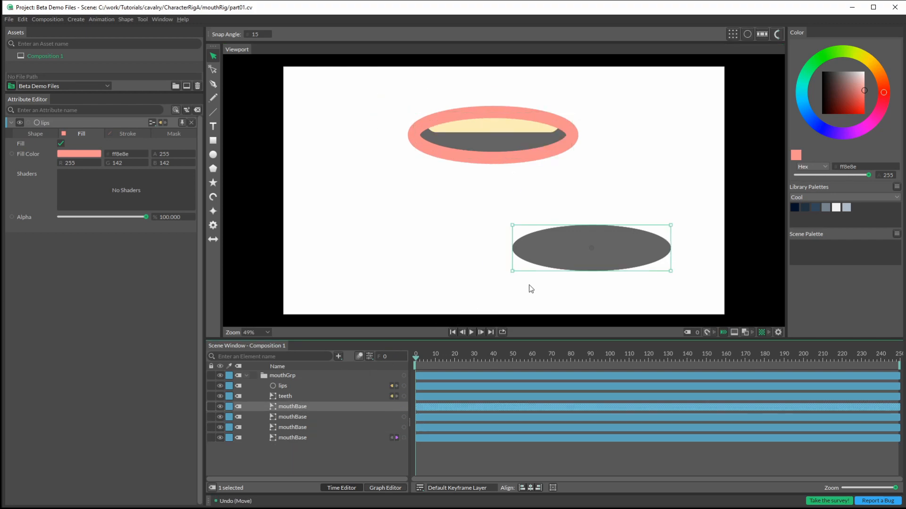
drag(575, 247, 617, 303)
drag(582, 245, 557, 291)
drag(673, 294, 672, 238)
drag(604, 281, 635, 282)
mouse_move(647, 192)
mouse_down()
mouse_move(657, 169)
mouse_move(640, 194)
mouse_up()
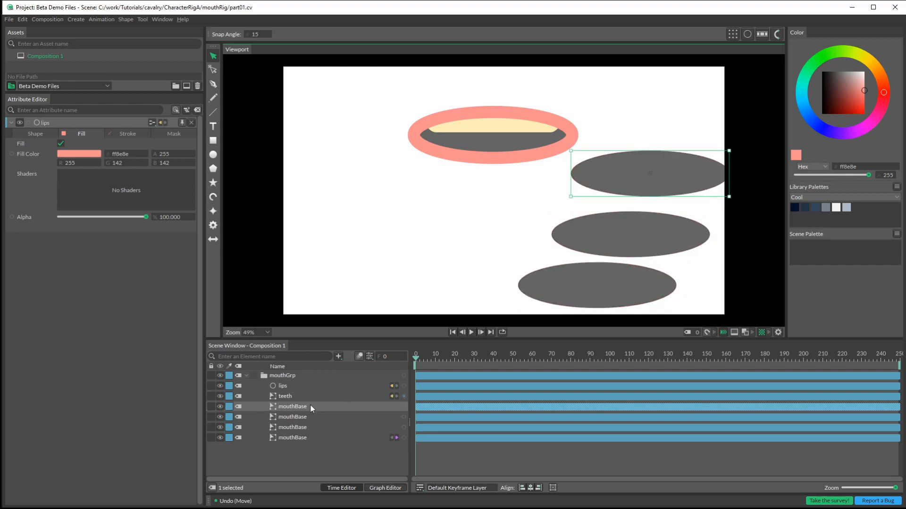
Rename the uppermost mouthBase copy as mouthHappy and the middle copy as mouthAngry
click(292, 421)
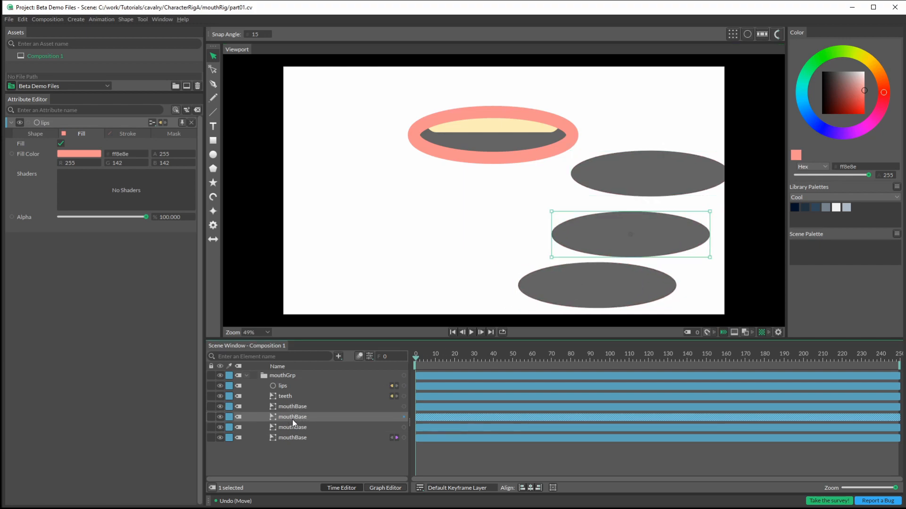
click(296, 426)
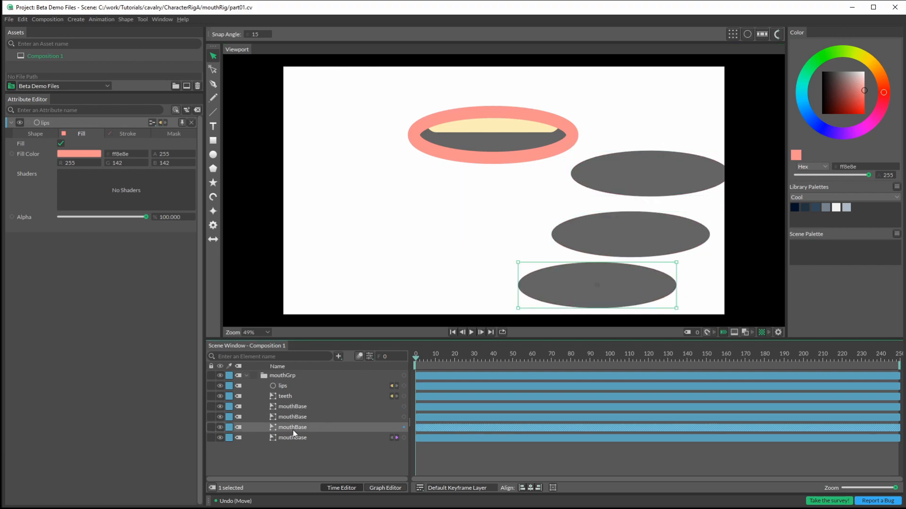
click(296, 407)
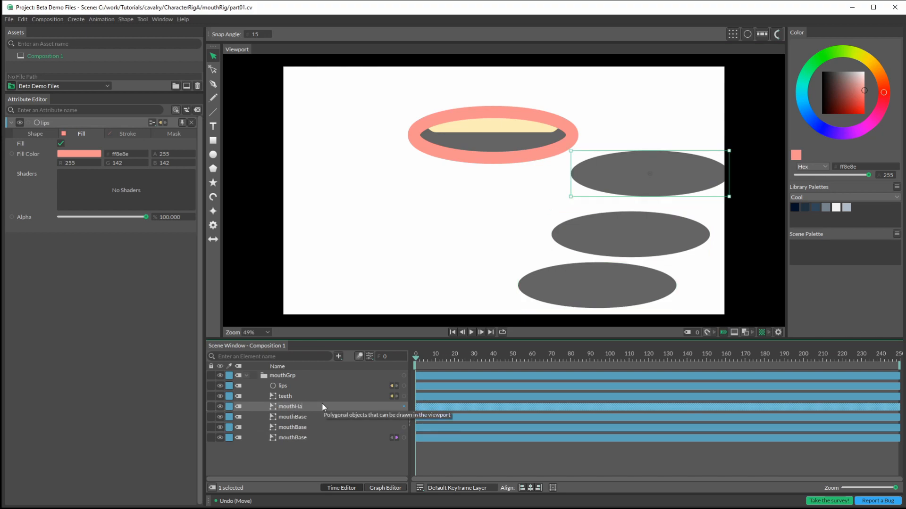
text(Happy)
key(Return)
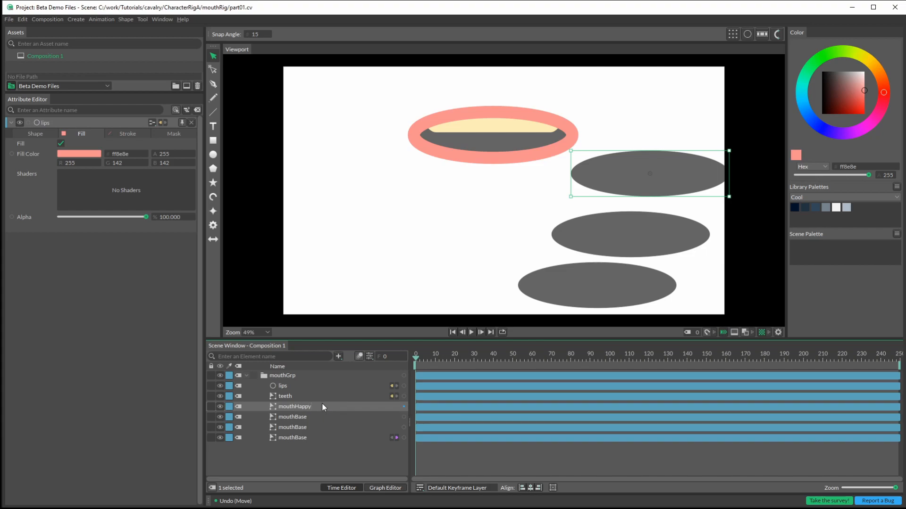
click(300, 417)
double_click(299, 418)
text(Angry)
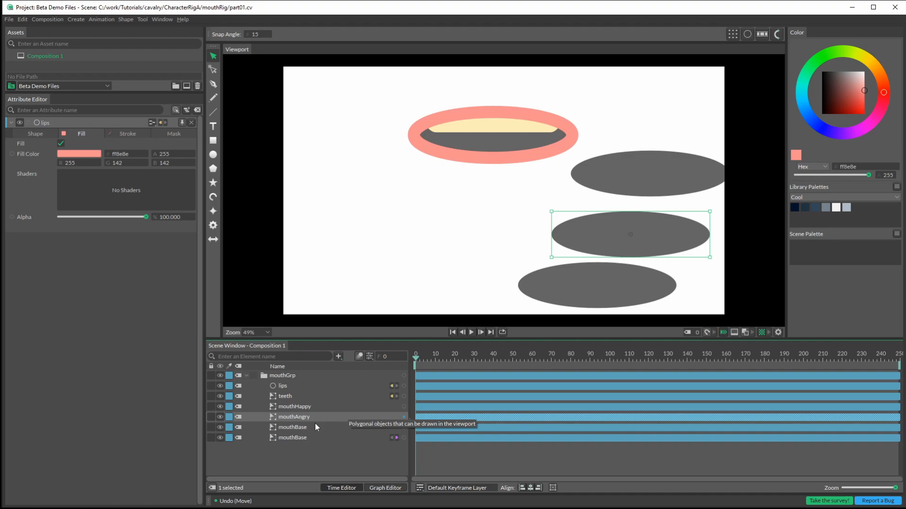
Rename the lowest mouthBase copy on the canvas as mouthOOO
click(287, 427)
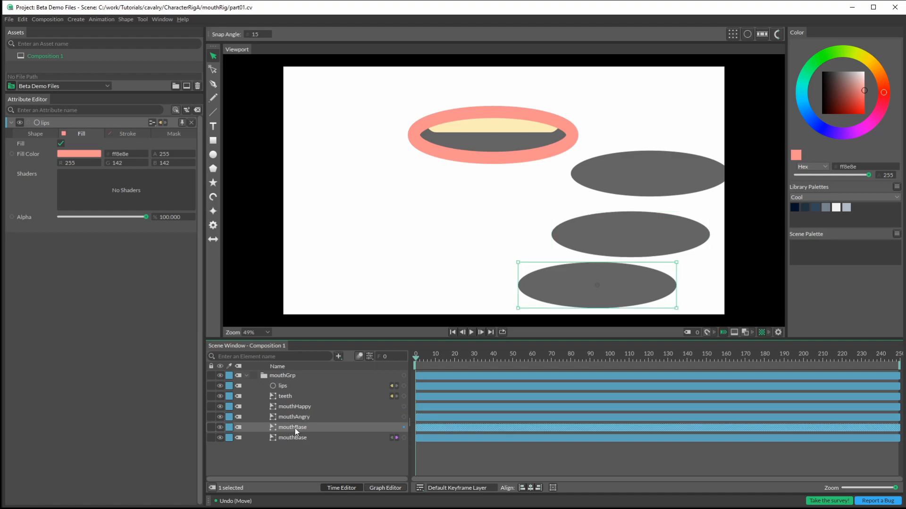
double_click(296, 429)
click(300, 430)
drag(296, 432, 349, 433)
text(OOO)
click(288, 447)
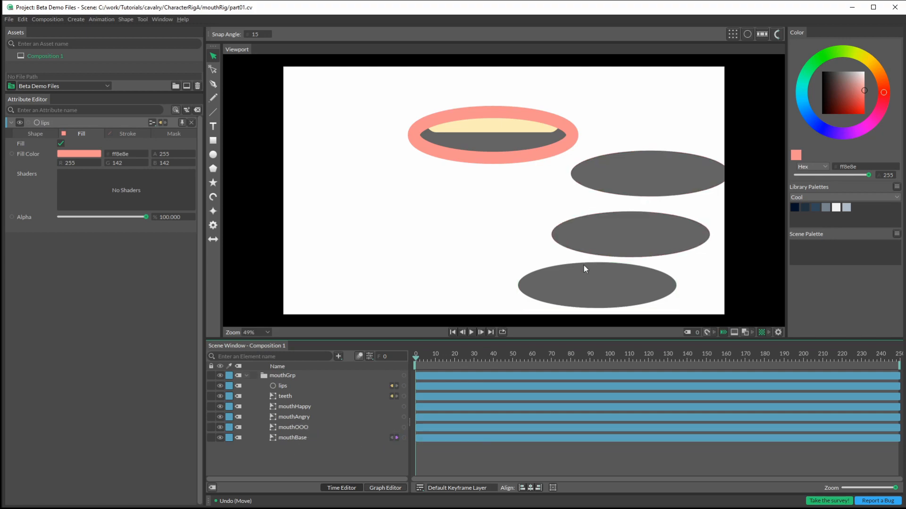
Add a Blend Shape deformer to the original mouthBase shape
click(492, 148)
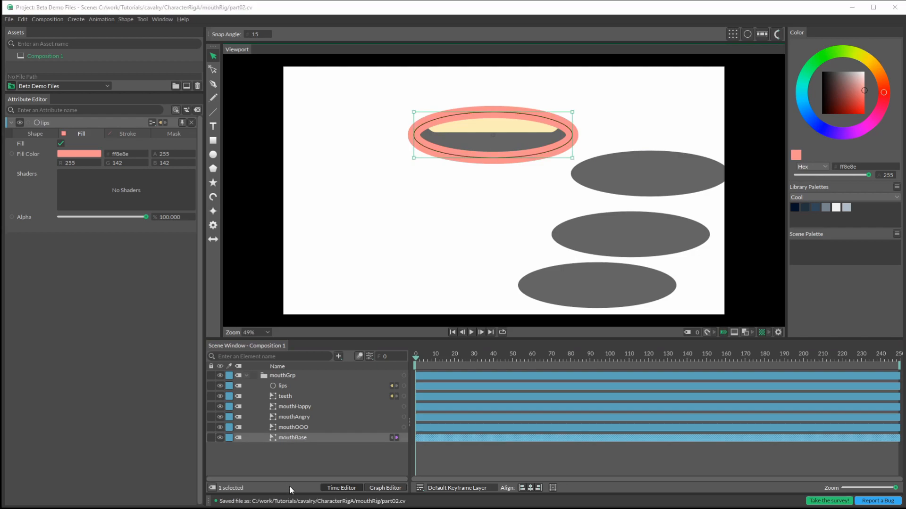
click(296, 437)
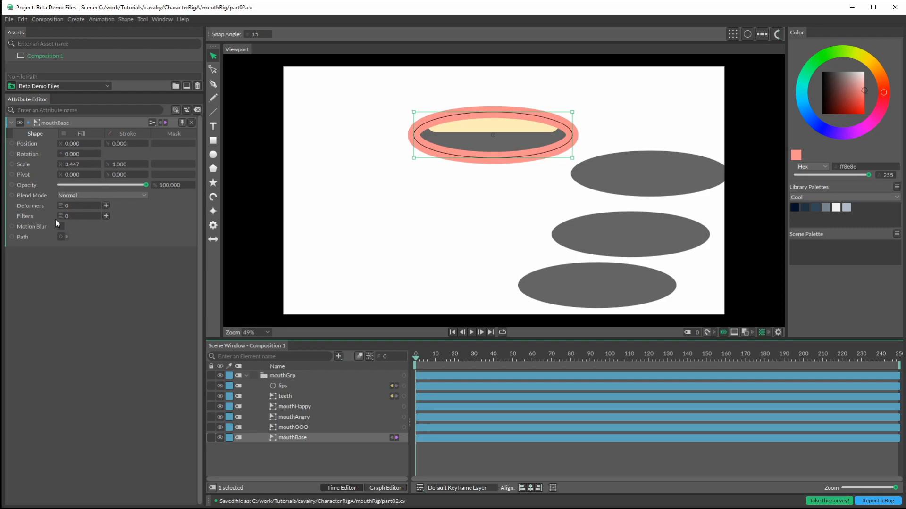
click(106, 206)
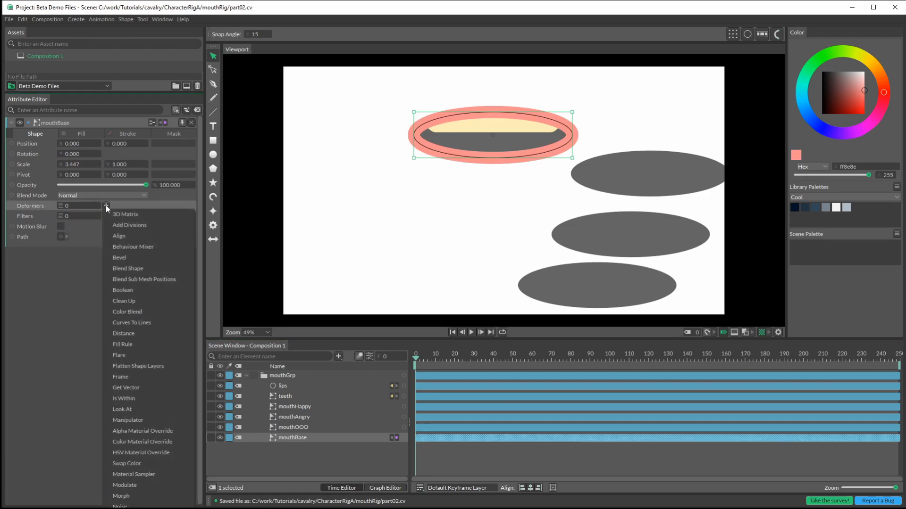
click(128, 268)
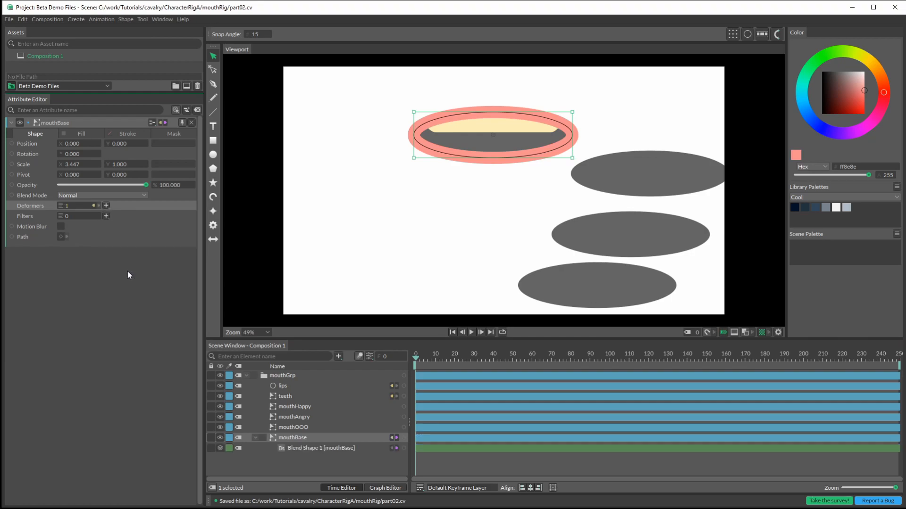
Add two more target slots to mouthBase's Blend Shape deformer for a total of three
click(299, 447)
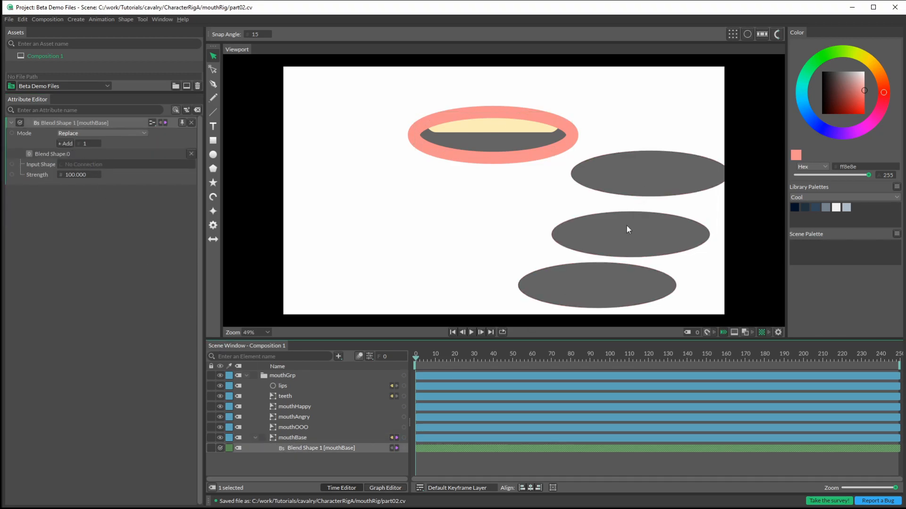
click(67, 143)
click(66, 143)
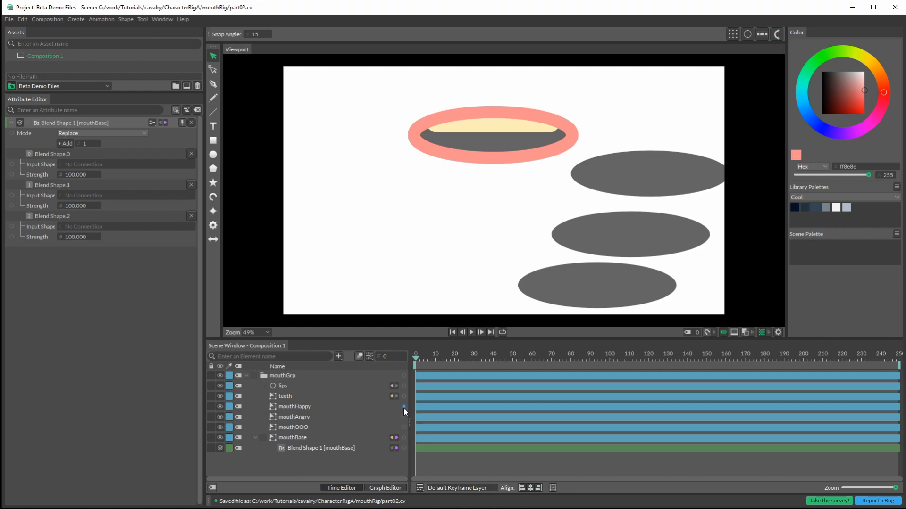
Connect mouthHappy, mouthAngry and mouthOOO to the three blend inputs in that order, and set the mouthAngry and mouthOOO strengths to 0
drag(403, 409, 102, 165)
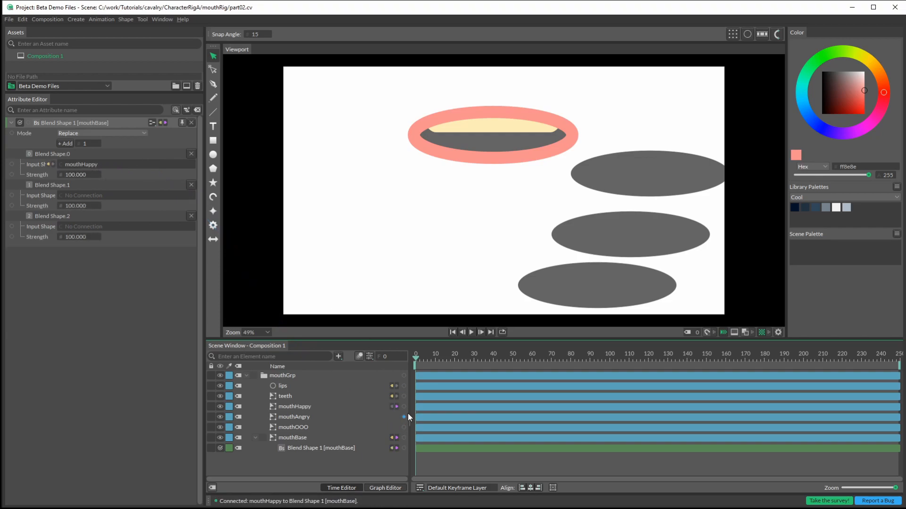
drag(404, 417, 99, 197)
drag(404, 428, 113, 228)
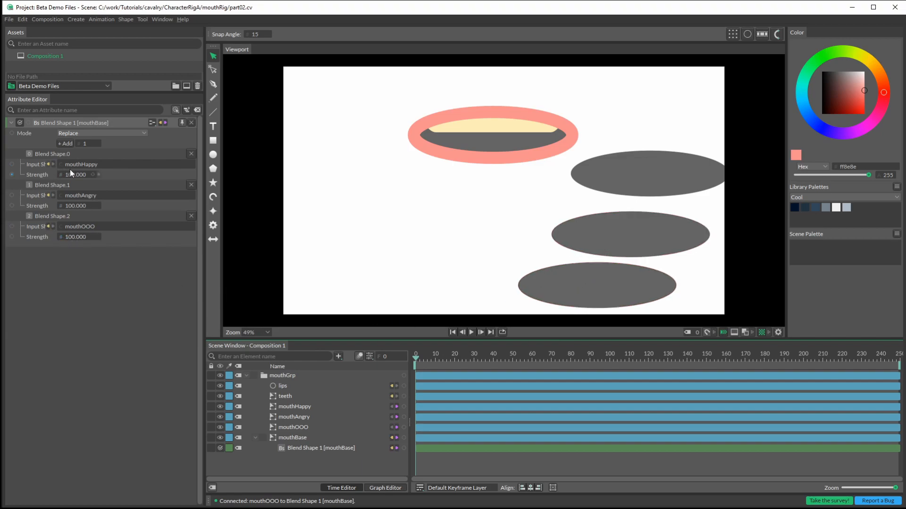
drag(75, 239, 56, 243)
drag(74, 207, 34, 212)
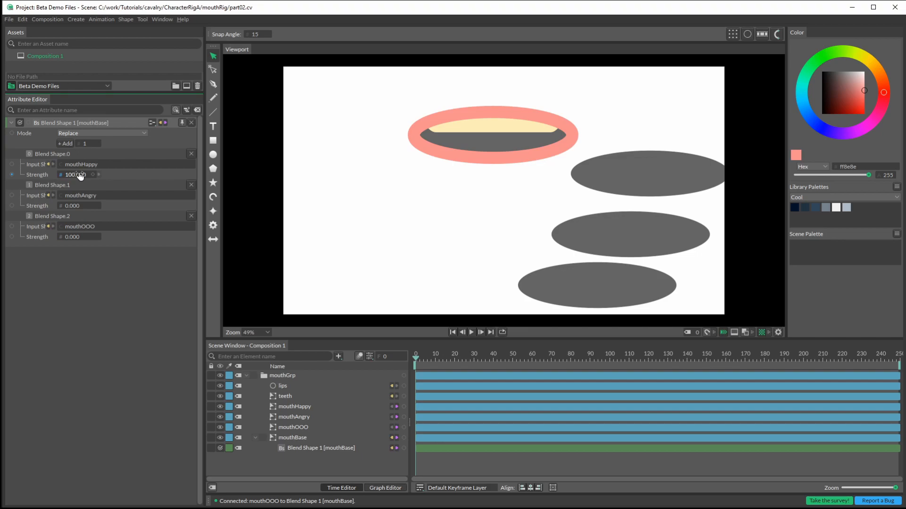
Raise the left and right corner points of mouthHappy to bend it into a smile
click(299, 408)
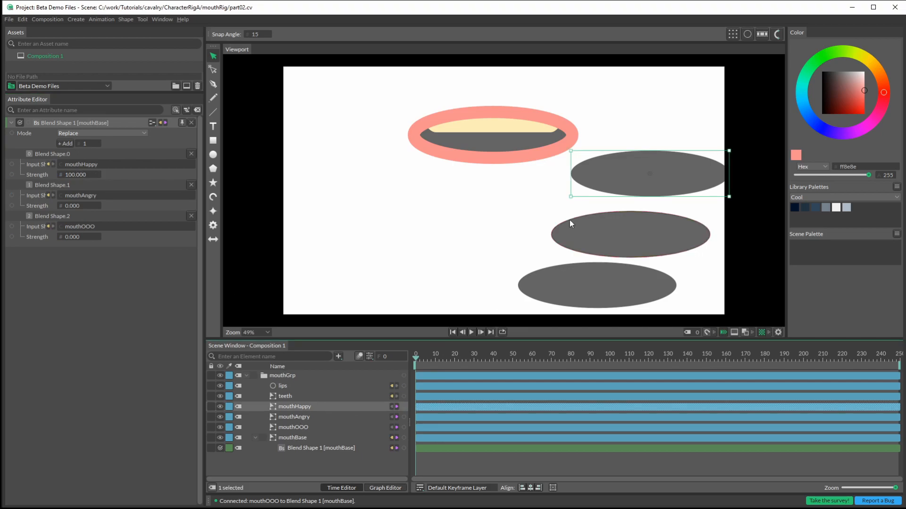
click(213, 70)
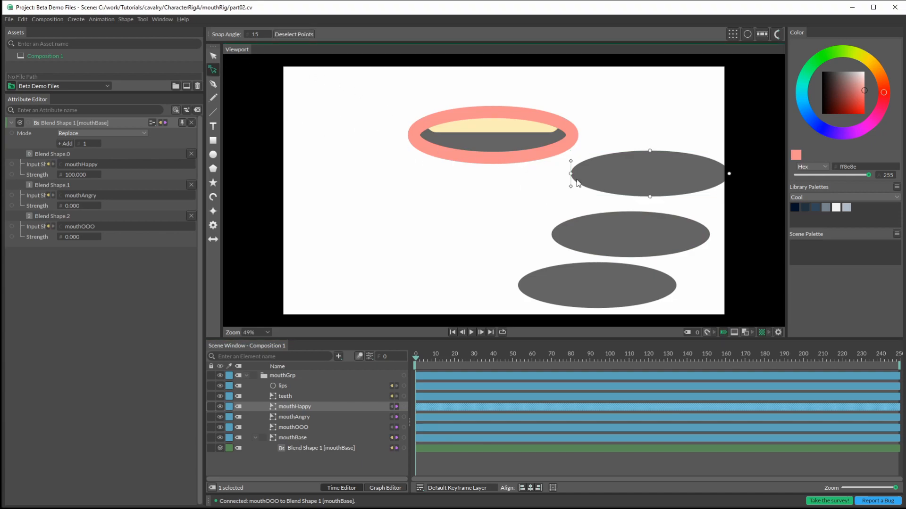
drag(570, 174, 571, 148)
drag(729, 173, 716, 120)
Refine the mouthHappy smile by adjusting its corner and bottom points and widening the handles of its top middle point
click(572, 124)
mouse_move(571, 112)
mouse_down()
mouse_move(586, 104)
mouse_move(579, 116)
mouse_up()
click(716, 120)
mouse_move(717, 121)
mouse_down()
mouse_move(714, 97)
mouse_move(710, 136)
mouse_move(718, 119)
mouse_up()
mouse_move(650, 198)
mouse_down()
mouse_move(652, 185)
mouse_move(651, 200)
mouse_up()
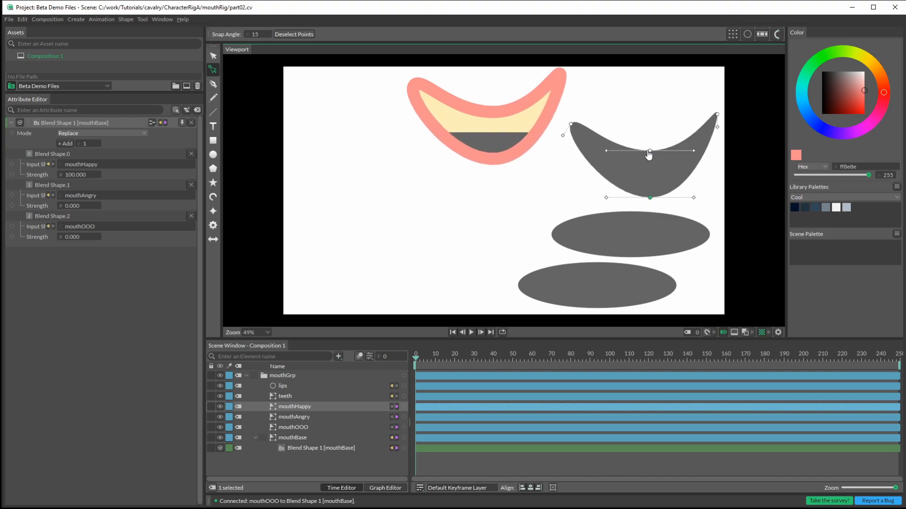
click(606, 150)
drag(607, 151, 589, 152)
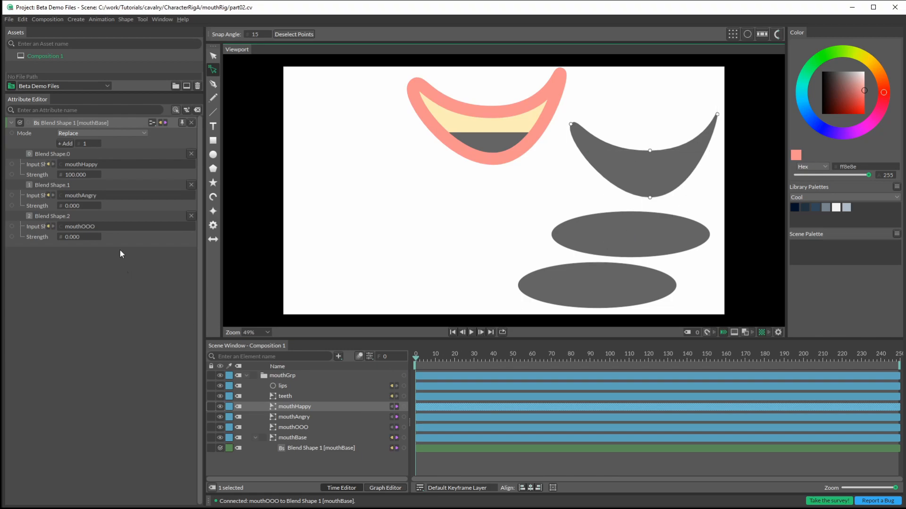
Set the blend strengths to mouthHappy 0 and mouthAngry 100, and flatten mouthAngry by bringing its top and bottom middle points closer together
drag(75, 175, 17, 181)
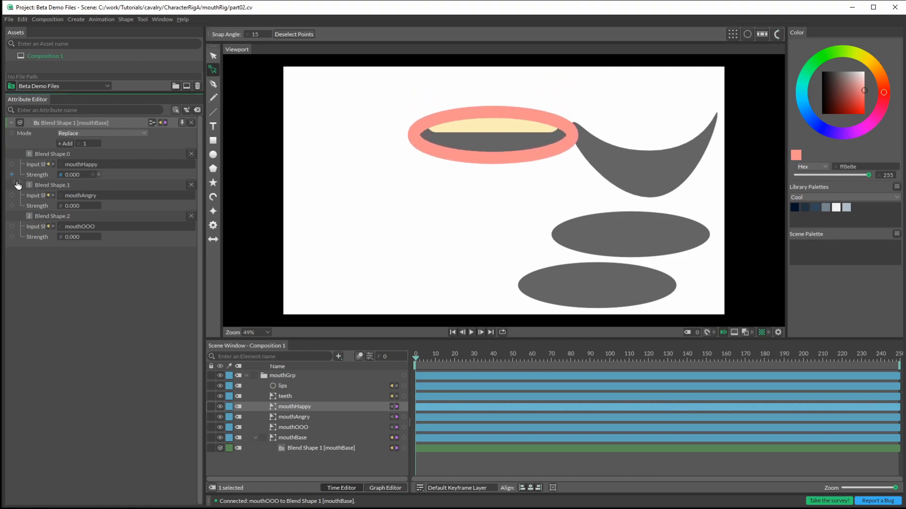
drag(68, 209, 276, 264)
click(298, 417)
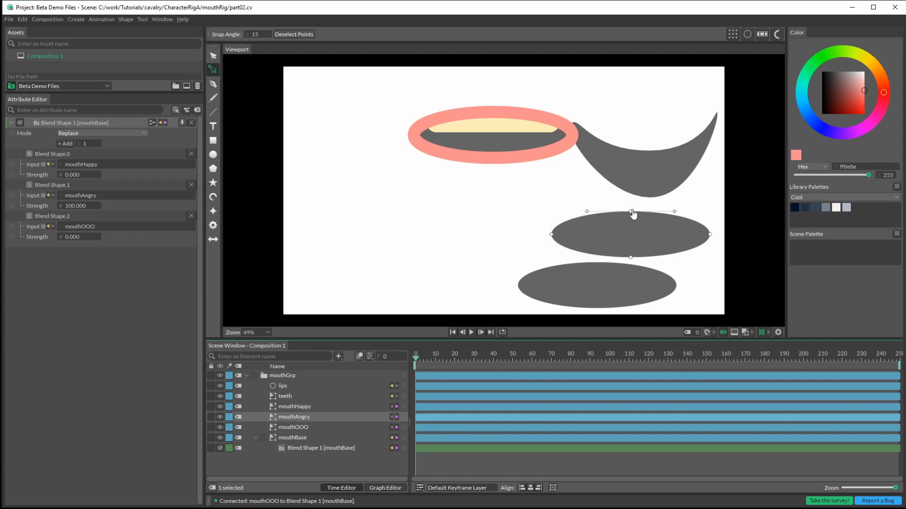
mouse_move(631, 211)
mouse_down()
mouse_move(633, 232)
mouse_move(634, 215)
mouse_up()
drag(631, 259, 633, 239)
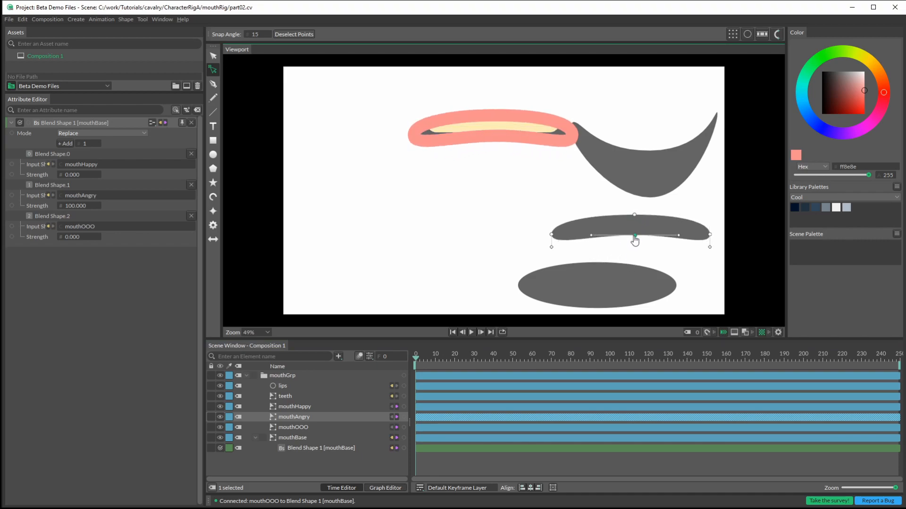
Shape mouthAngry into a lopsided snarl by lengthening its right corner's handles and shifting its left corner point inward and up
click(710, 235)
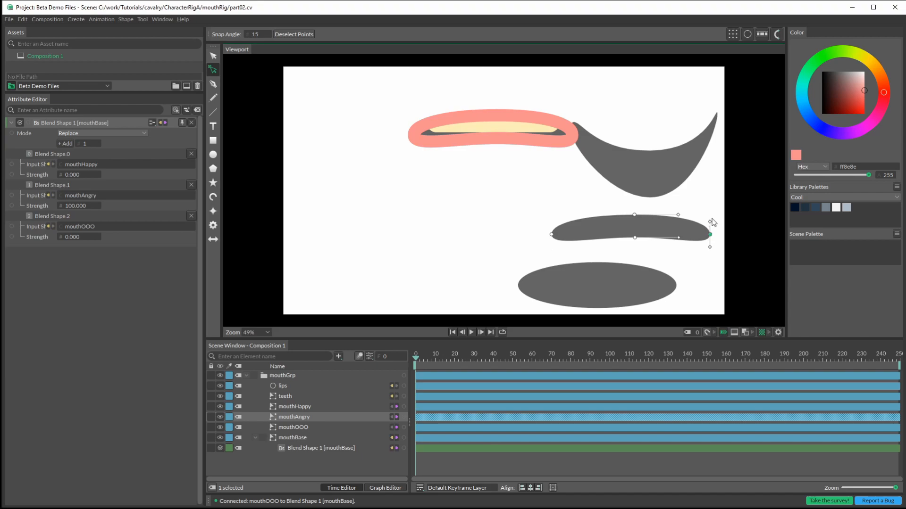
drag(710, 223, 682, 207)
drag(552, 235, 554, 245)
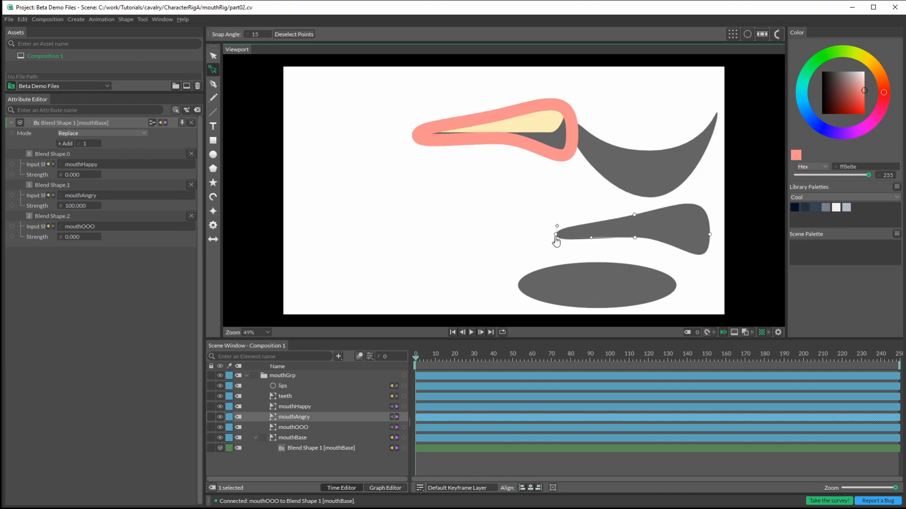
mouse_move(556, 234)
mouse_down()
mouse_move(561, 228)
mouse_move(550, 240)
mouse_move(554, 207)
mouse_move(555, 244)
mouse_move(560, 229)
mouse_up()
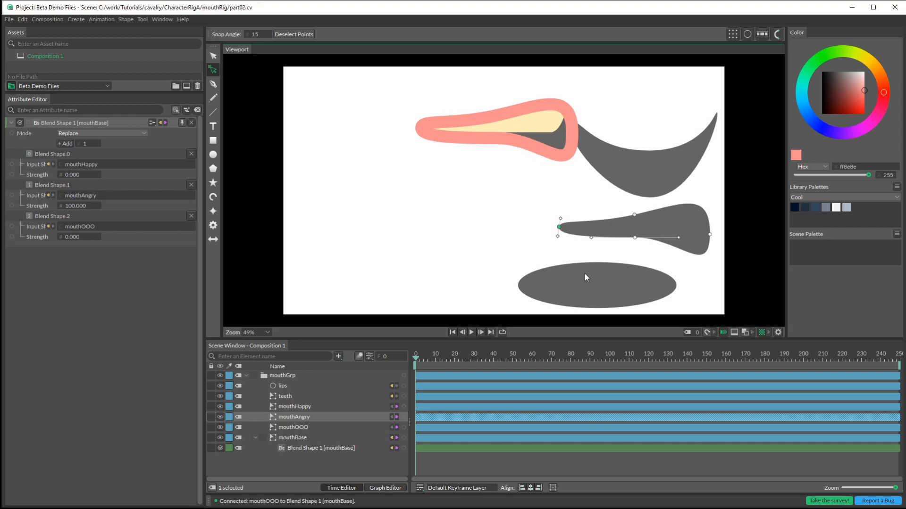
Set the blend strengths to mouthAngry 0 and mouthOOO 100, and stretch mouthOOO vertically by pulling its top and bottom points apart
drag(83, 206, 0, 208)
drag(72, 239, 218, 251)
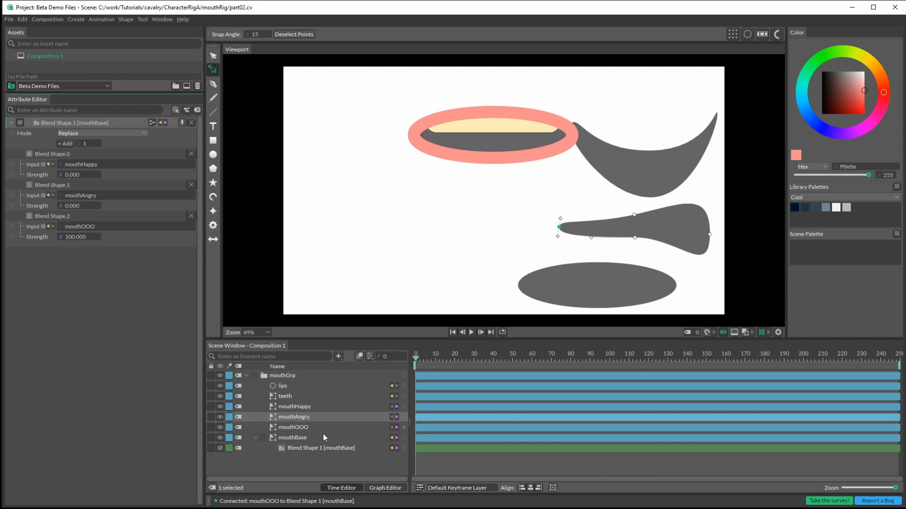
click(295, 428)
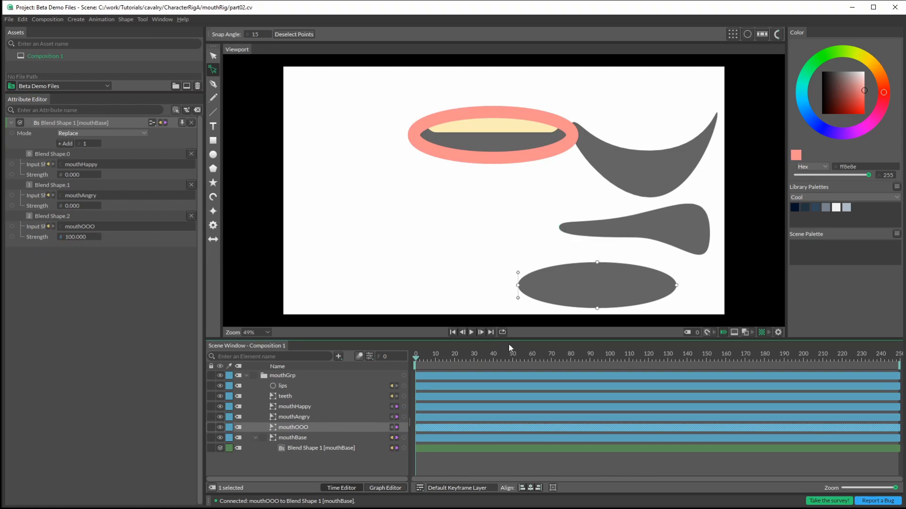
drag(597, 263, 598, 232)
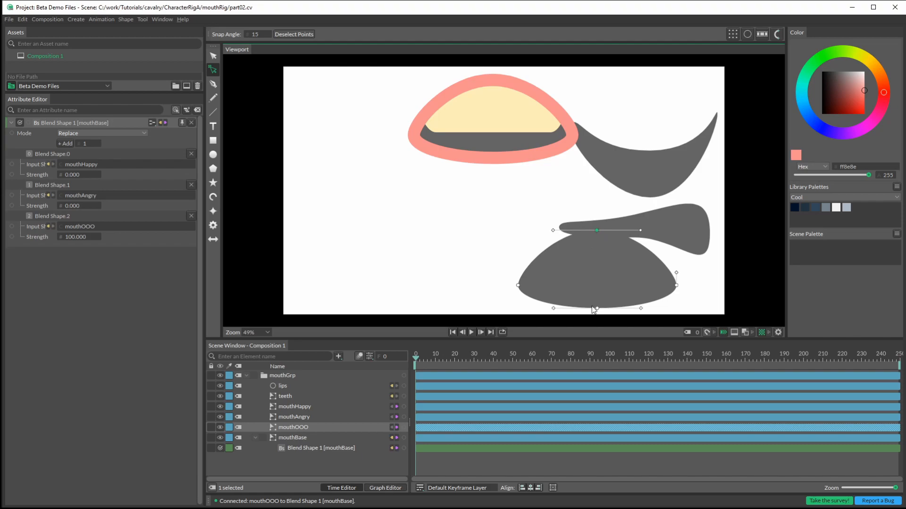
drag(597, 309, 598, 347)
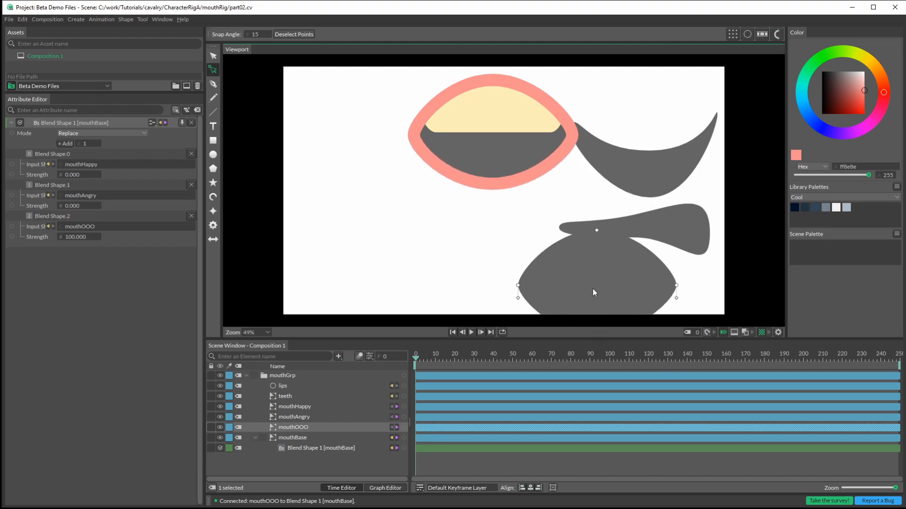
Move mouthOOO to the empty lower-left area of the canvas and narrow it by pulling both side points inward
click(213, 55)
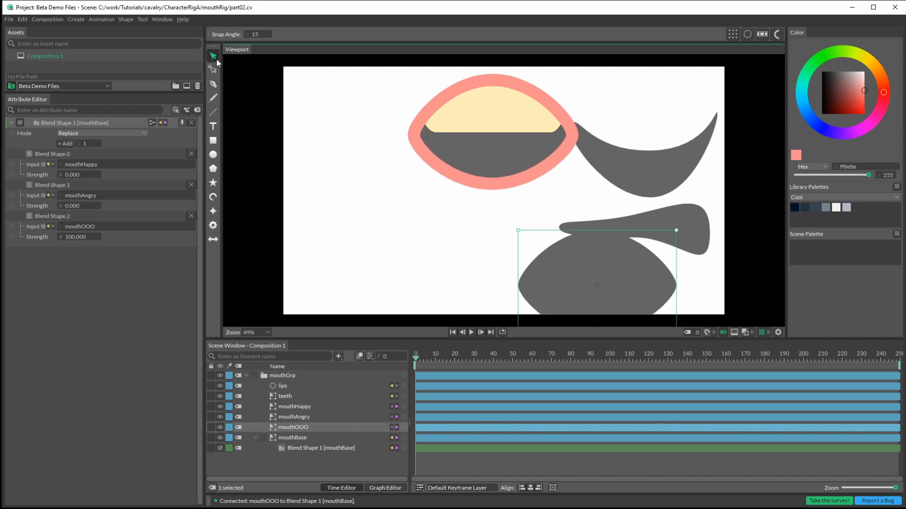
drag(568, 273, 374, 233)
click(213, 70)
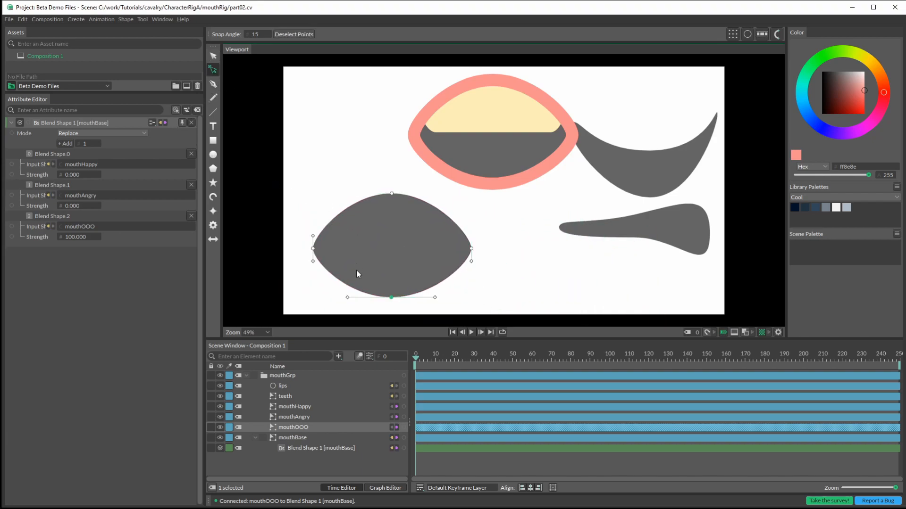
drag(313, 248, 333, 248)
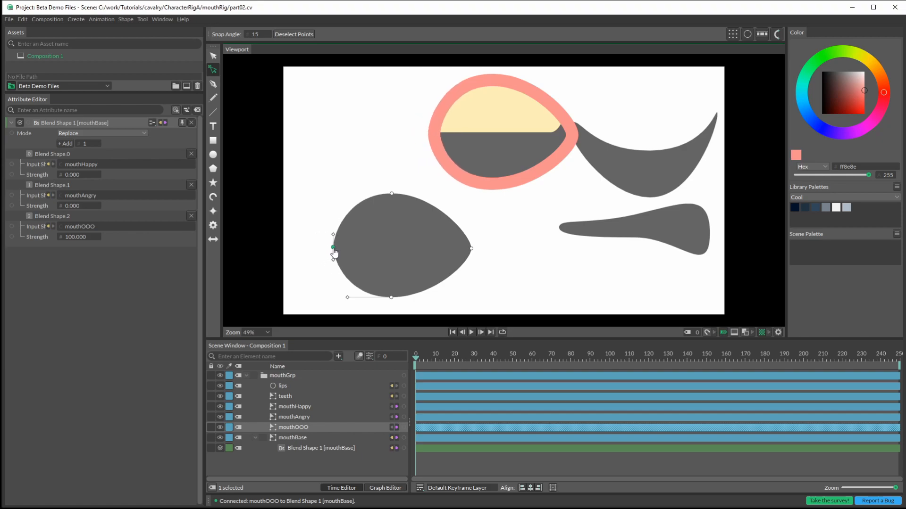
drag(471, 249, 440, 248)
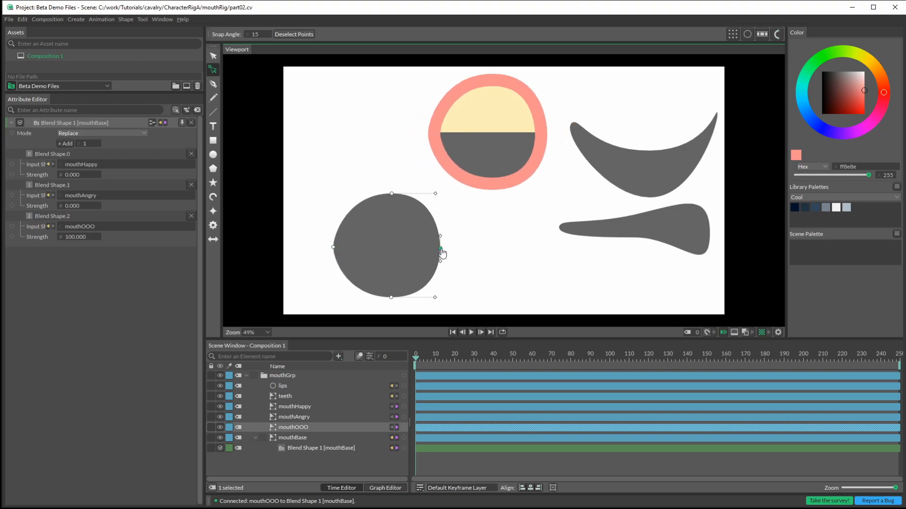
Lengthen the handles of mouthOOO's left point, shift that point slightly inward, and lower the bottom point
click(334, 247)
drag(333, 235, 333, 214)
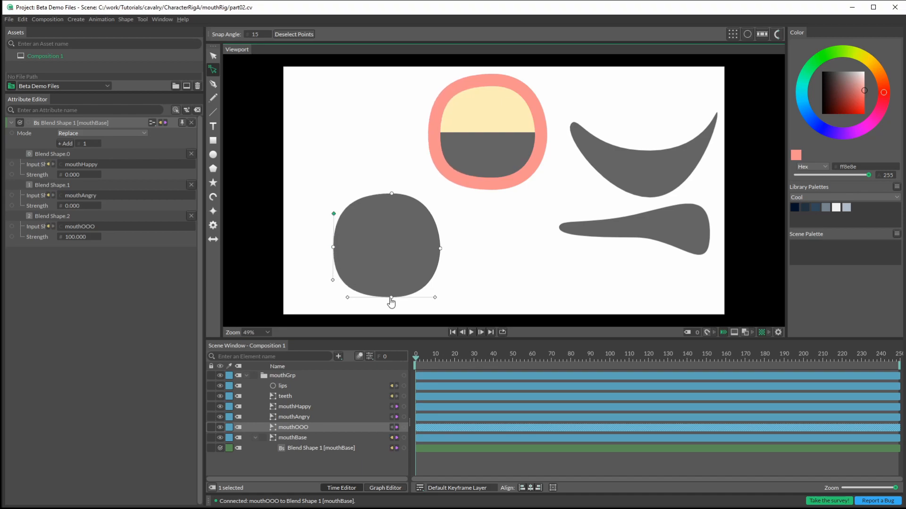
drag(334, 247, 339, 247)
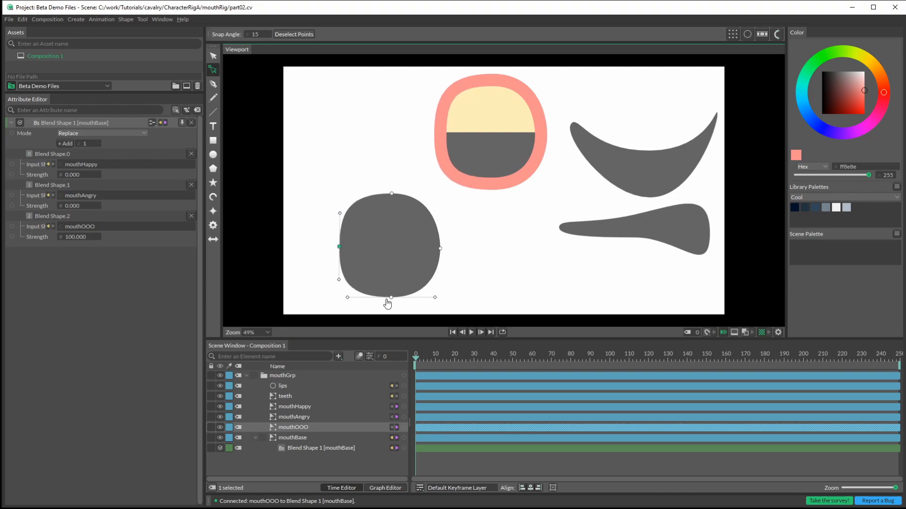
mouse_move(391, 299)
mouse_down()
mouse_move(388, 442)
mouse_move(390, 312)
mouse_up()
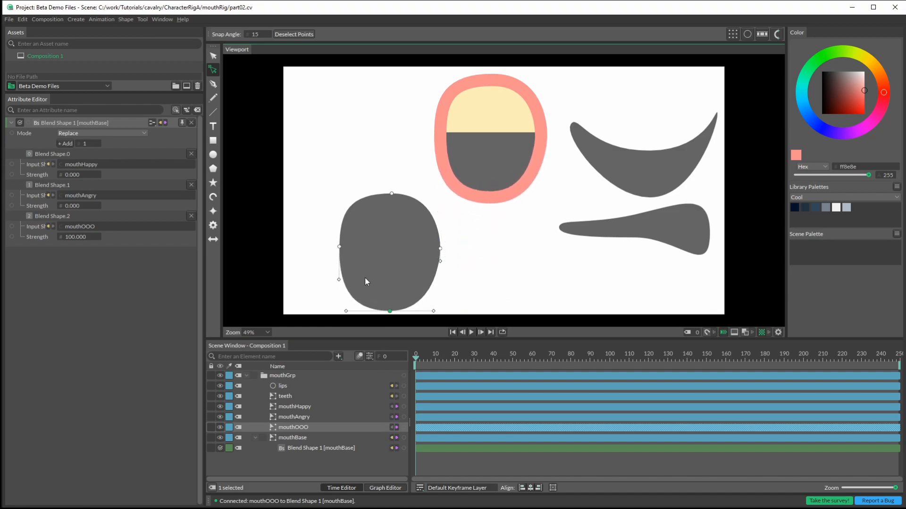
Refine mouthOOO by pushing its left point further inward, adjusting both side points' handles, and raising its top point slightly
drag(339, 247, 356, 246)
drag(357, 213, 352, 214)
click(439, 249)
drag(441, 236, 438, 221)
drag(392, 193, 390, 189)
click(502, 242)
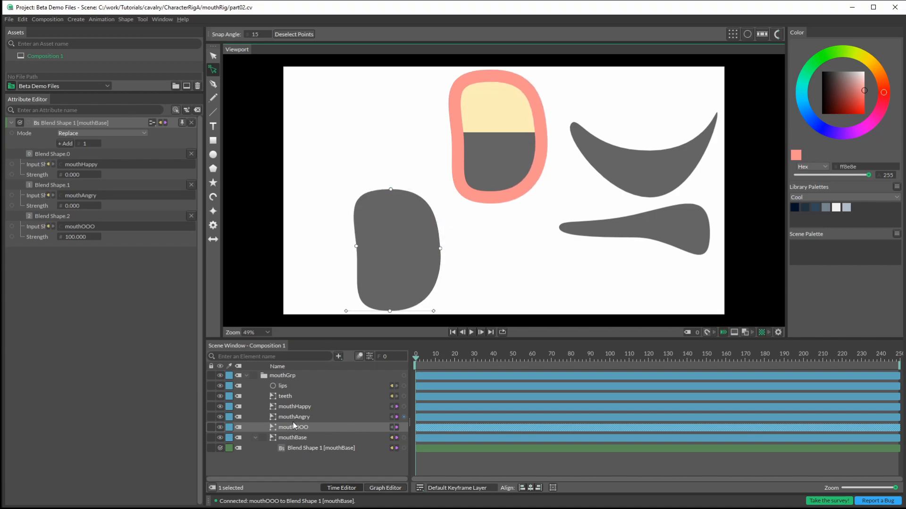
Hide the mouthOOO, mouthAngry and mouthHappy target shapes
click(221, 428)
click(219, 417)
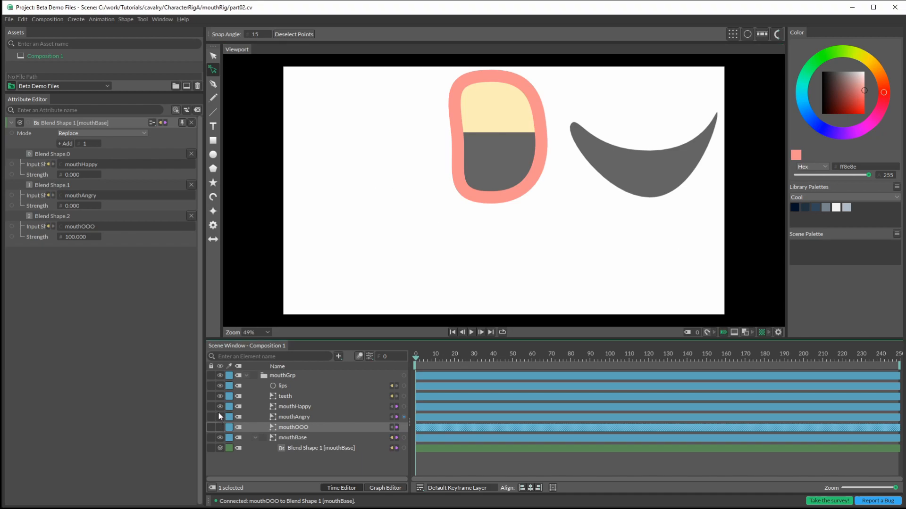
click(219, 406)
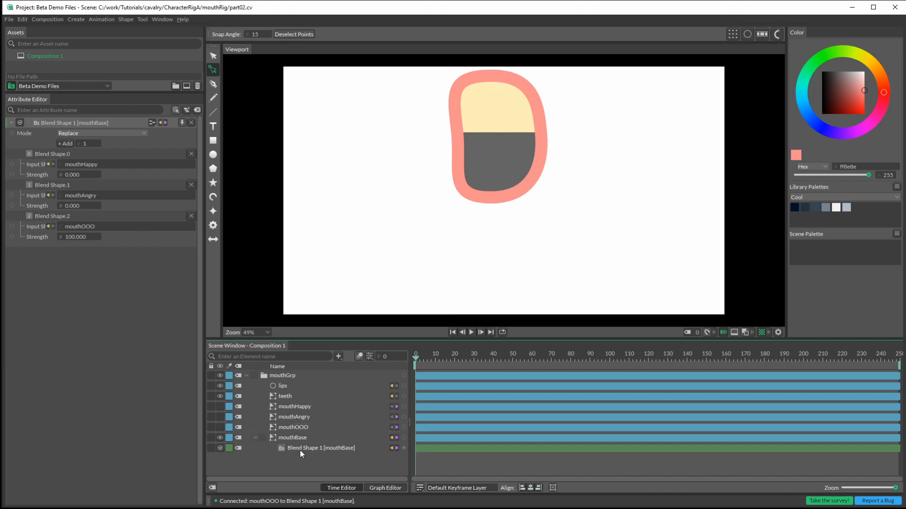
Test combining the targets in Replace mode with mouthAngry at 95 and mouthHappy at 76, and return all three strengths to 0
mouse_move(92, 239)
mouse_down()
mouse_move(29, 241)
mouse_move(122, 239)
mouse_move(66, 241)
mouse_move(109, 241)
mouse_up()
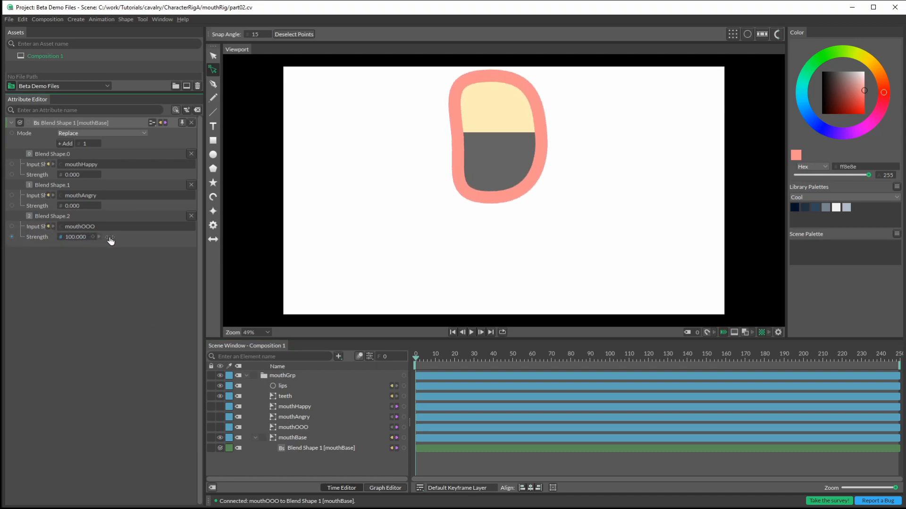
drag(72, 206, 115, 217)
drag(72, 175, 76, 176)
drag(77, 238, 30, 238)
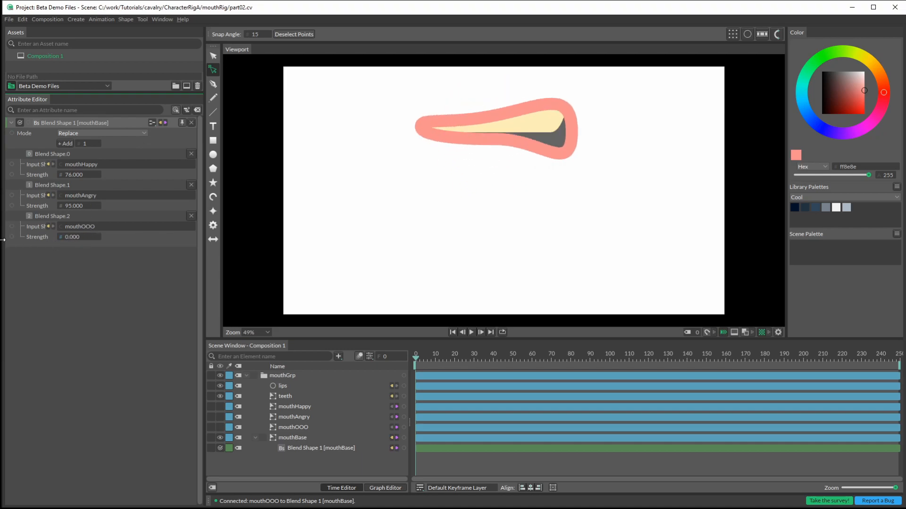
drag(75, 206, 30, 207)
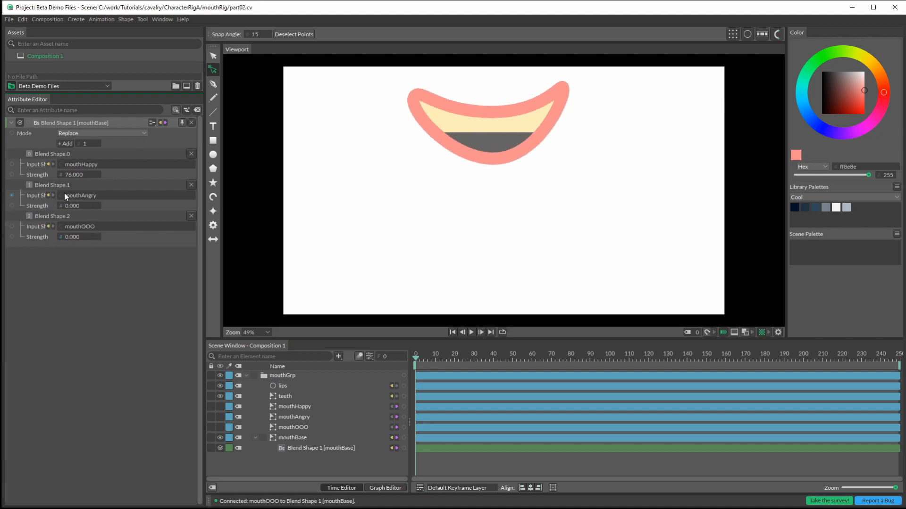
drag(84, 179, 36, 179)
Change the Blend Shape mode to Deltas and set the mouthHappy and mouthOOO strengths to 100
click(142, 132)
click(134, 145)
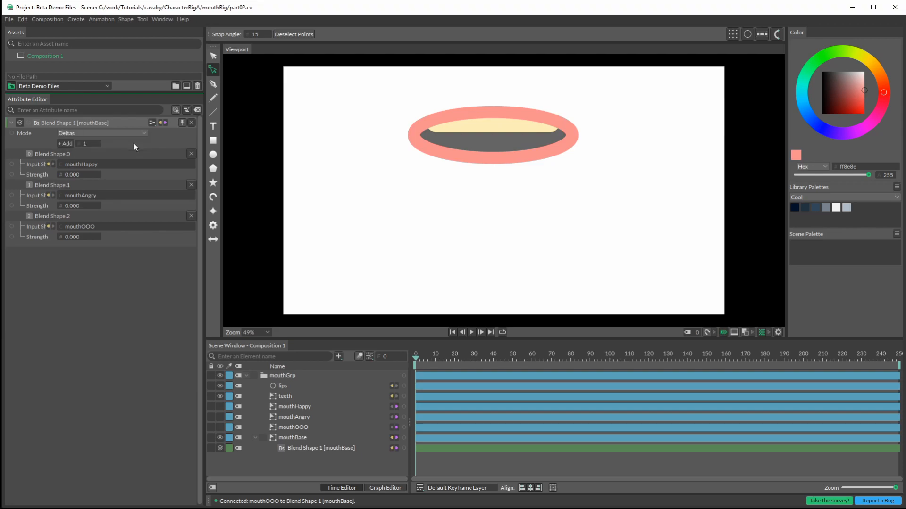
drag(74, 179, 141, 178)
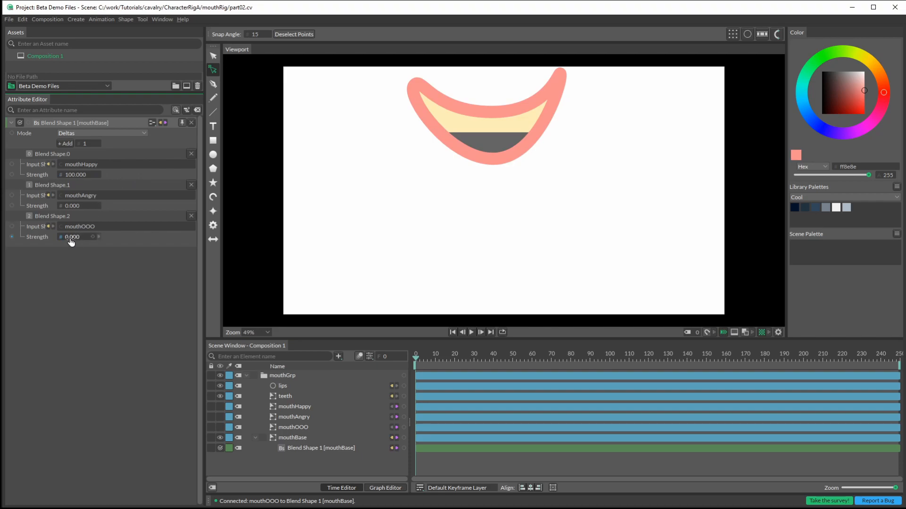
drag(72, 241, 127, 238)
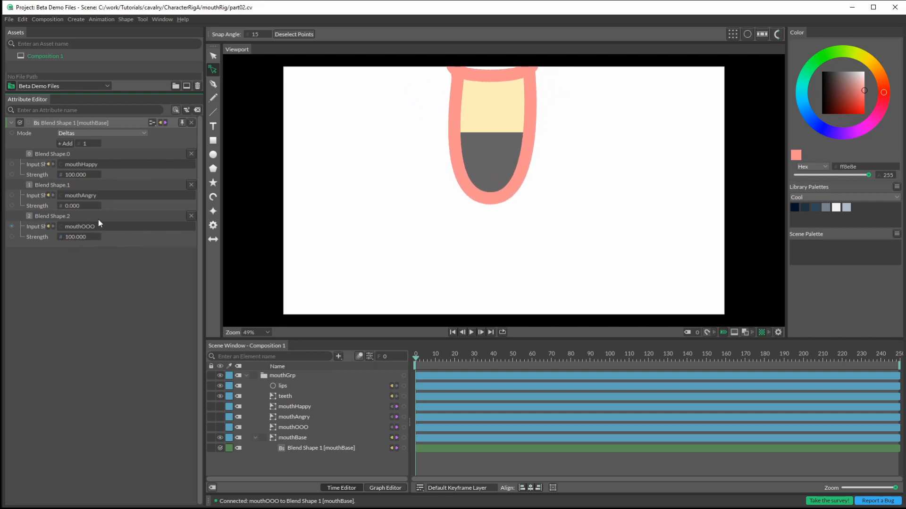
Test the Deltas blend with mouthOOO and mouthAngry each alone at 100, and with all three strengths at 100
drag(77, 177, 7, 172)
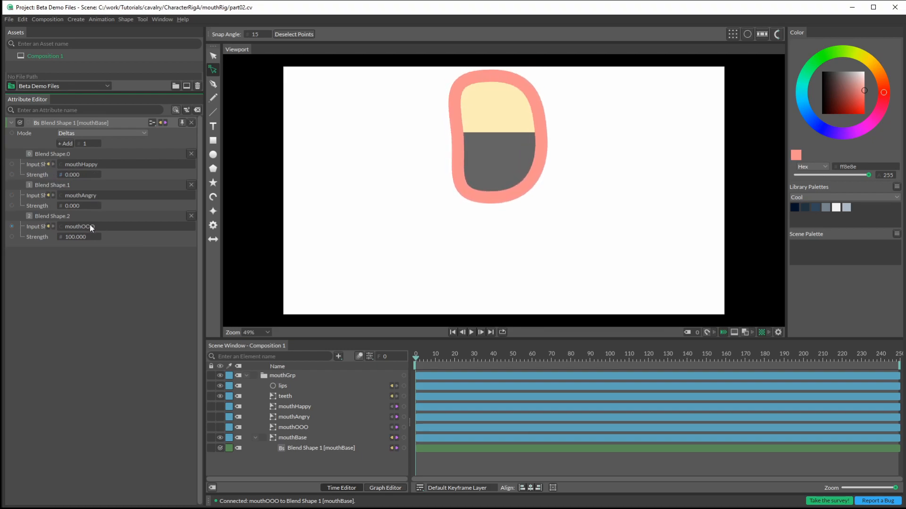
drag(81, 241, 12, 236)
drag(66, 206, 131, 204)
mouse_move(74, 238)
mouse_down()
mouse_move(103, 236)
mouse_move(71, 237)
mouse_up()
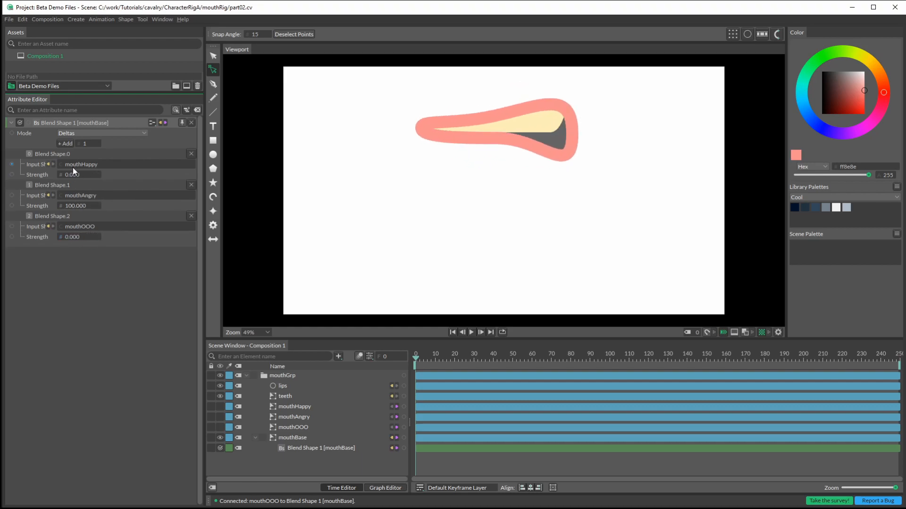
drag(73, 175, 130, 178)
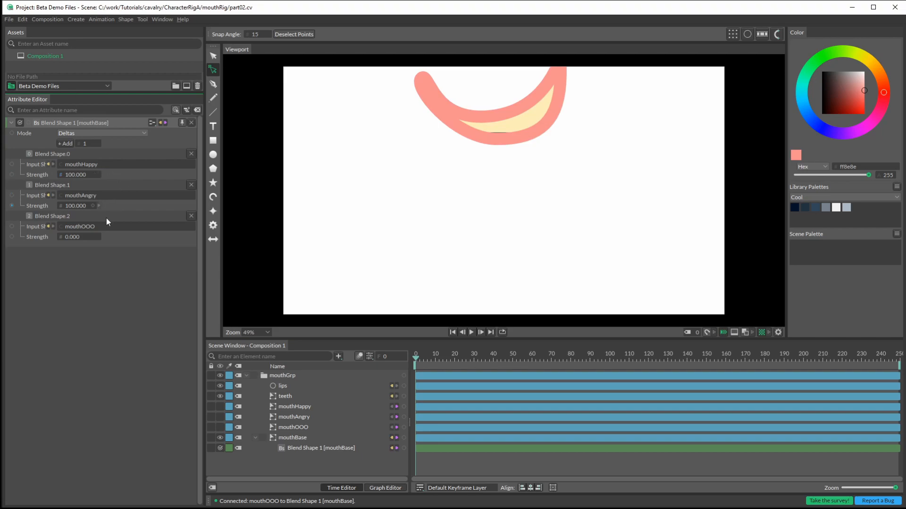
drag(72, 237, 167, 229)
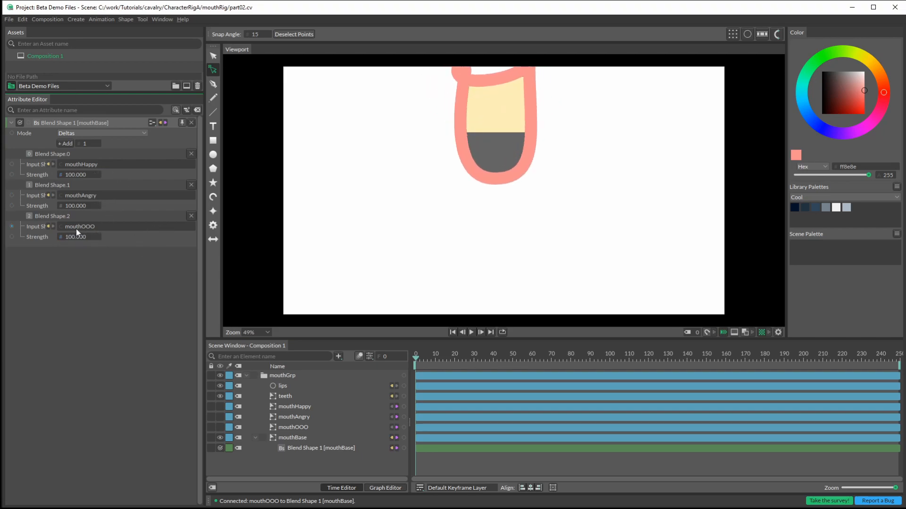
Move the whole mouthGrp group down to the centre of the canvas
click(284, 377)
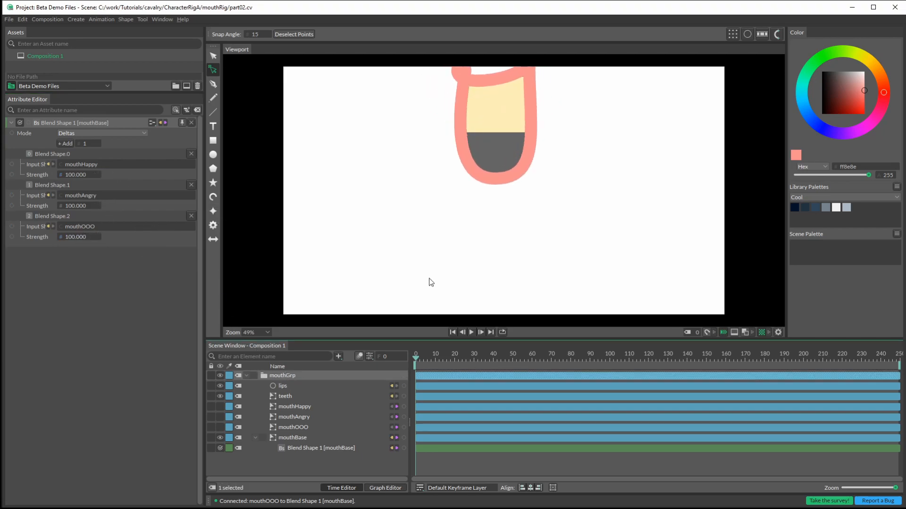
click(213, 56)
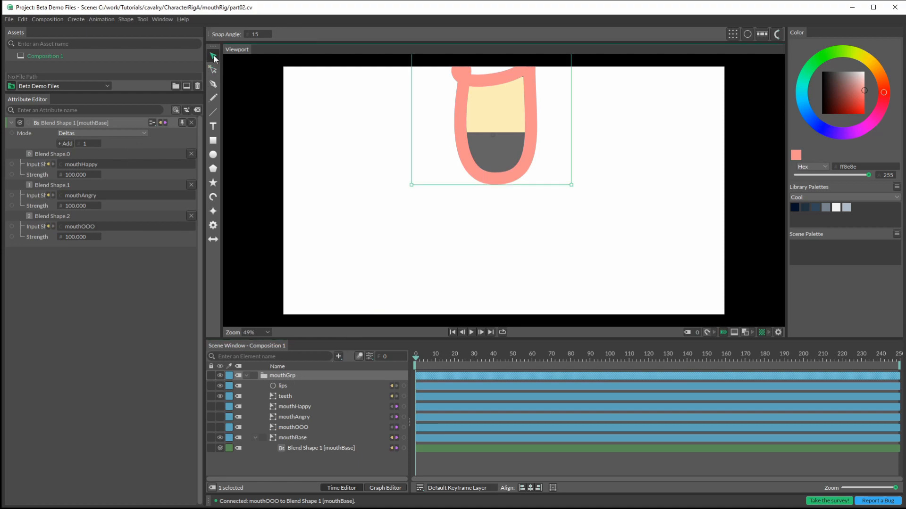
drag(468, 150, 505, 195)
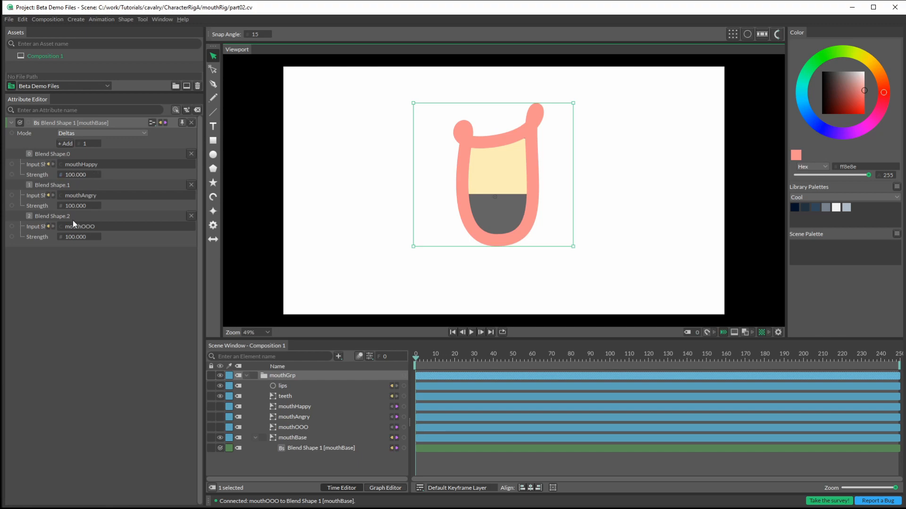
Reset the mouthHappy, mouthAngry and mouthOOO blend strengths to 0
drag(77, 205, 161, 215)
drag(76, 175, 31, 194)
mouse_move(74, 237)
mouse_down()
mouse_move(63, 241)
mouse_move(72, 243)
mouse_up()
drag(76, 206, 19, 208)
drag(77, 239, 20, 209)
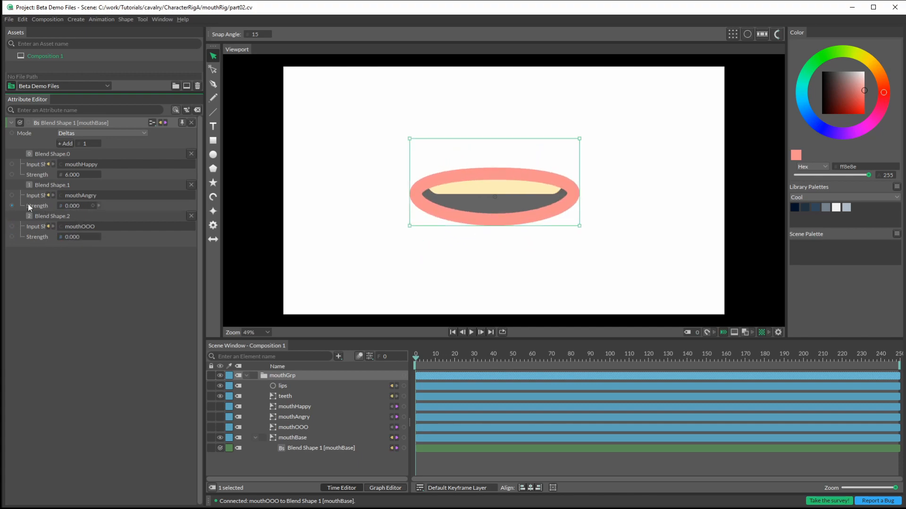
drag(71, 176, 43, 179)
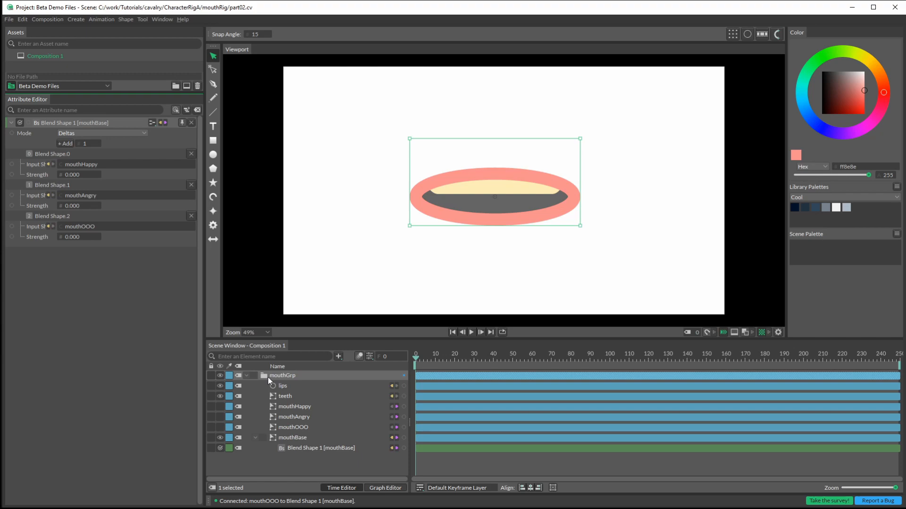
Move the mouthGrp group up and over to the right side of the canvas
drag(528, 216, 647, 191)
click(610, 258)
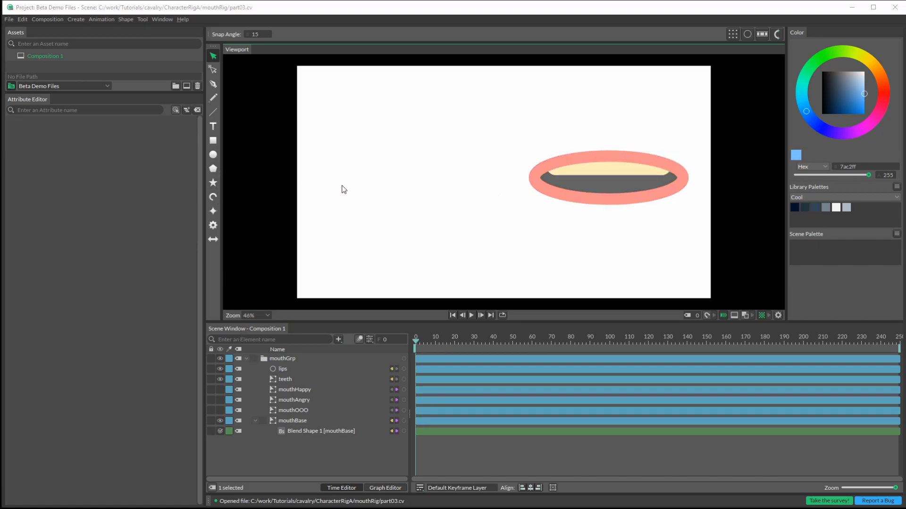
Create an ellipse at the canvas centre and scale it down uniformly to about 0.25
click(213, 155)
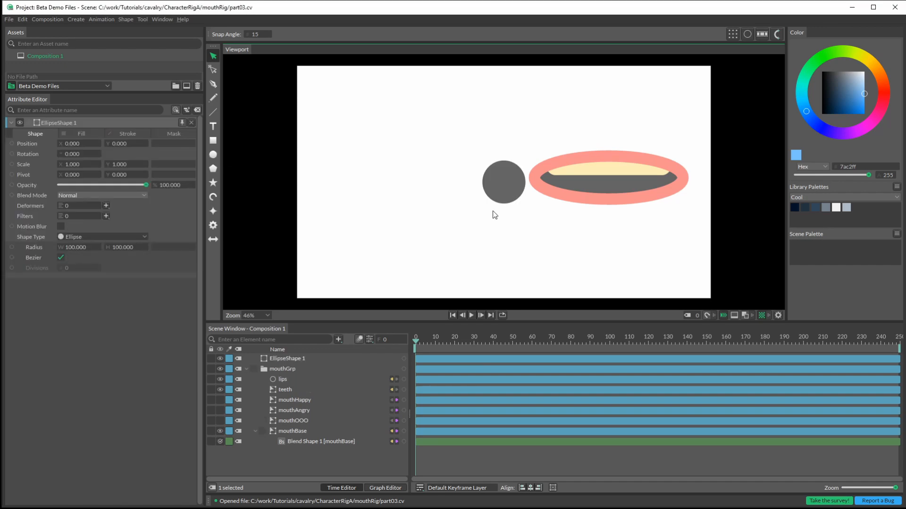
click(511, 193)
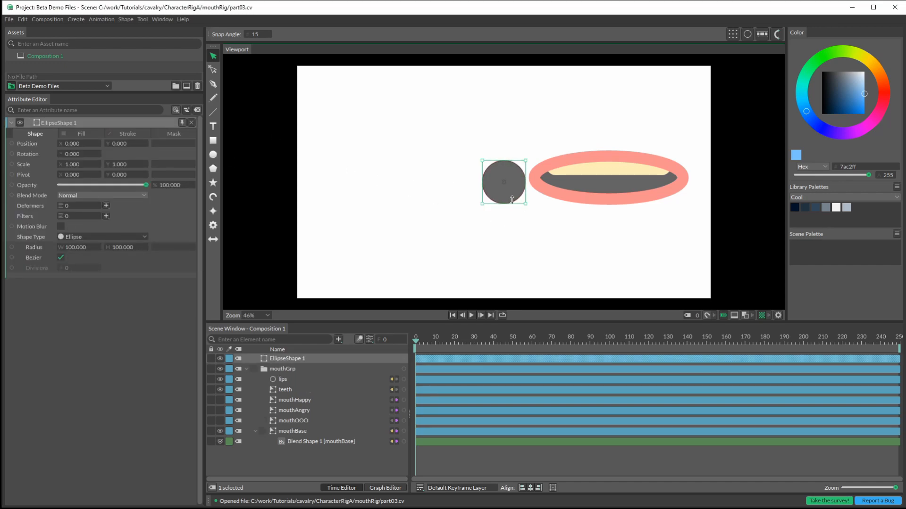
scroll(511, 194, up, 2)
scroll(512, 191, up, 3)
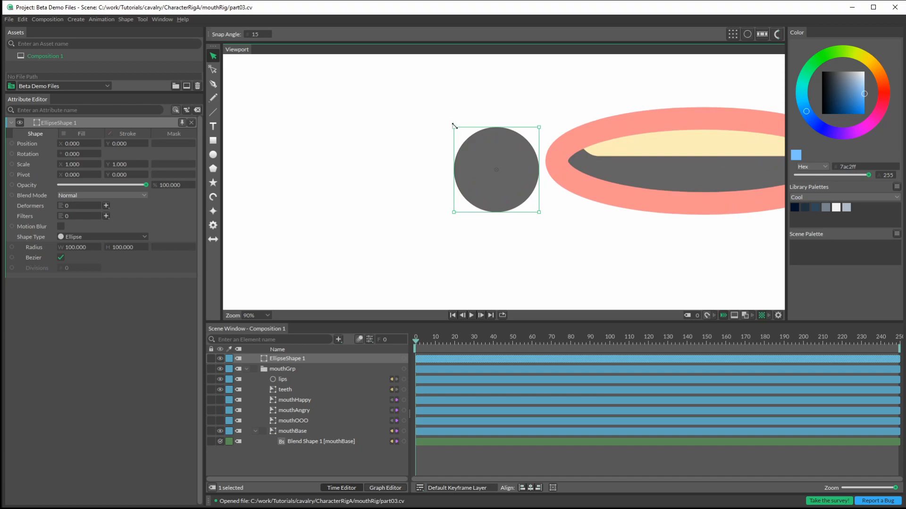
click(452, 125)
click(474, 147)
drag(457, 128, 486, 160)
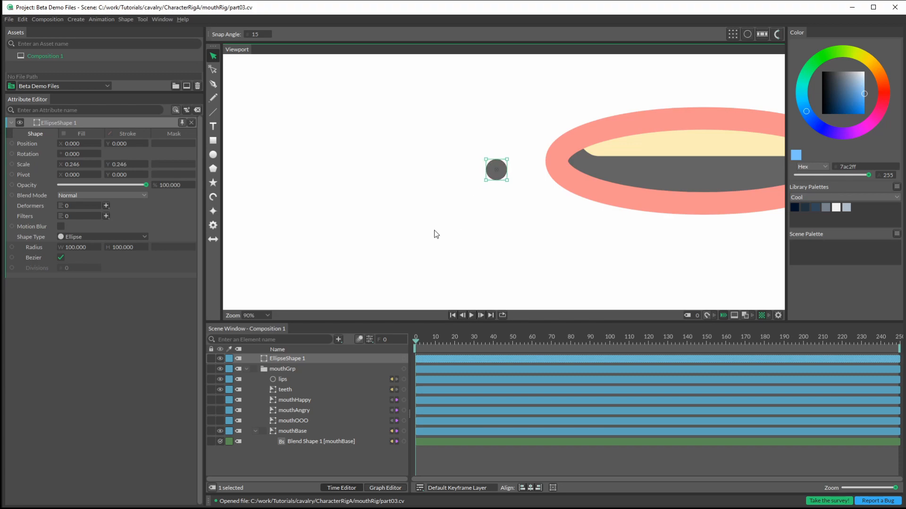
Set the small ellipse's fill colour to light blue, 8ec1ff
click(80, 134)
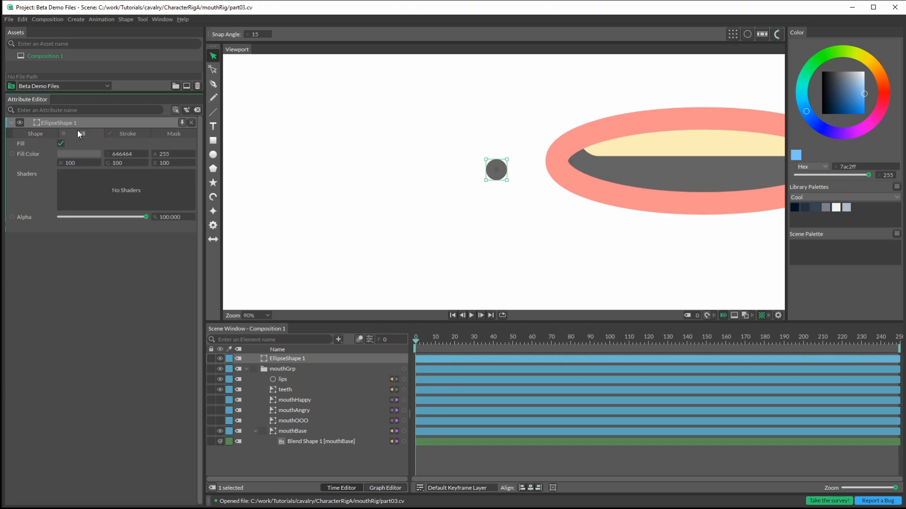
click(82, 154)
drag(89, 60, 113, 64)
click(389, 190)
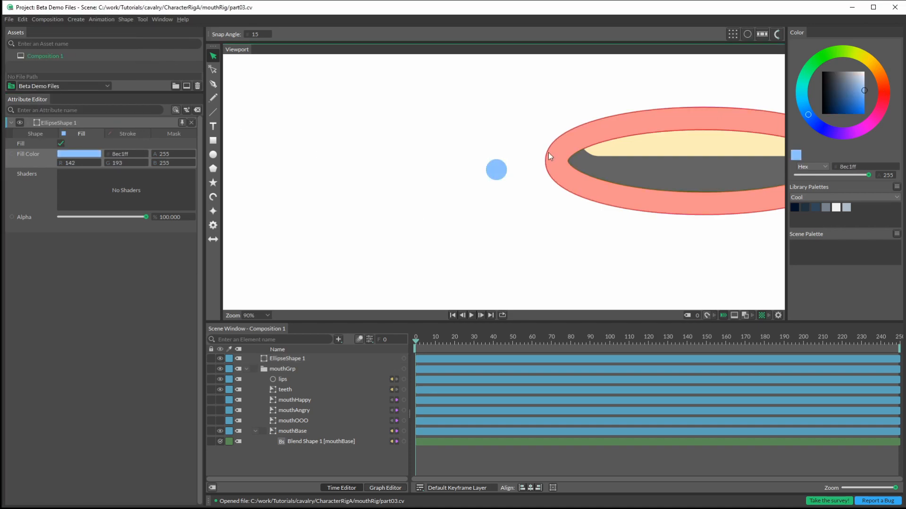
Create a rectangle at the canvas centre and order it beneath the blue ellipse
click(214, 141)
drag(289, 359, 295, 376)
click(289, 360)
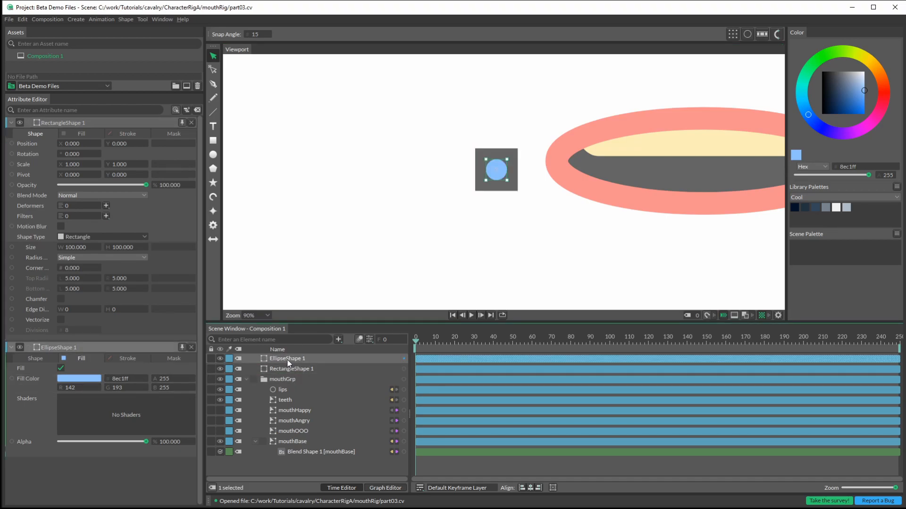
Rename the blue ellipse layer as slider
double_click(287, 360)
text(slider)
key(Return)
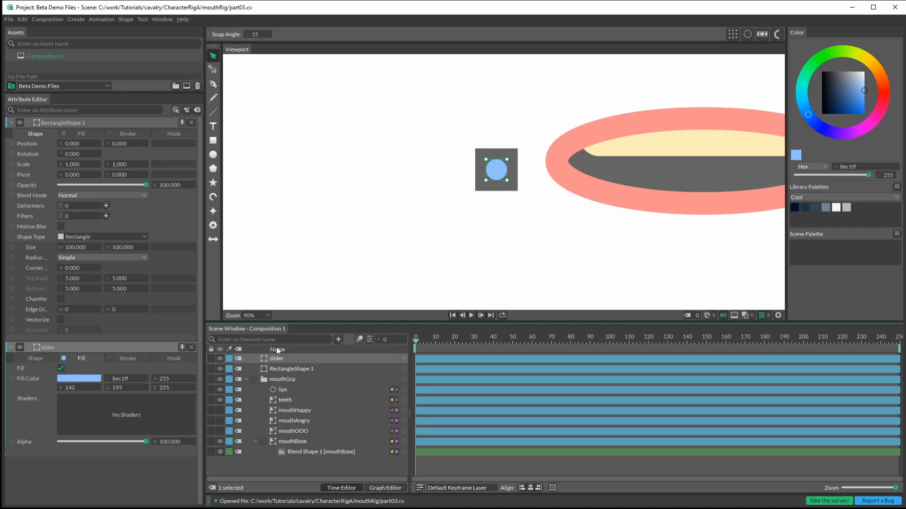
Rename the rectangle as sliderBG and narrow it to an X scale of about 0.625
click(302, 370)
double_click(304, 371)
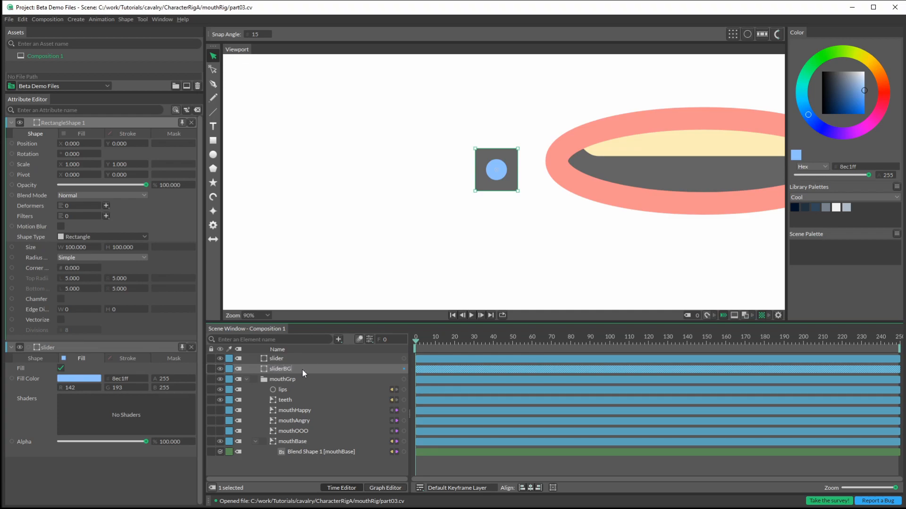
key(Return)
drag(474, 170, 483, 175)
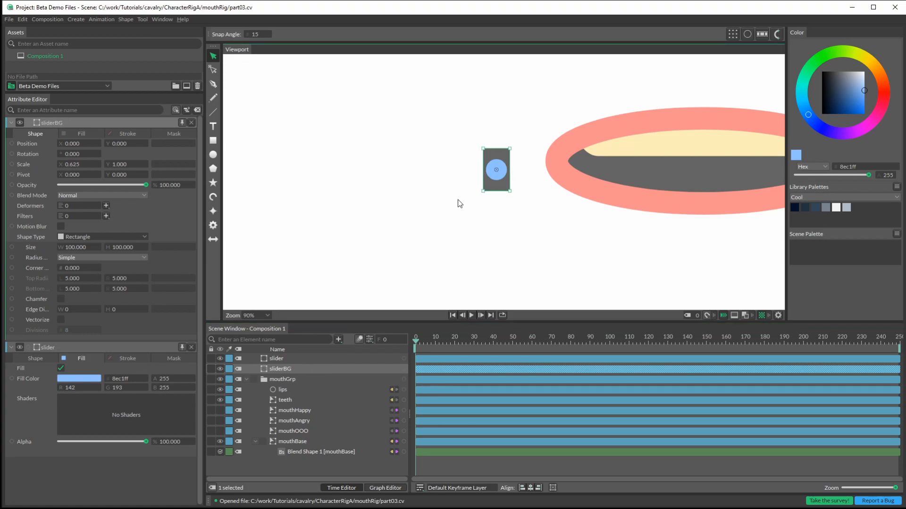
Set the slider's Y position to 100
click(276, 358)
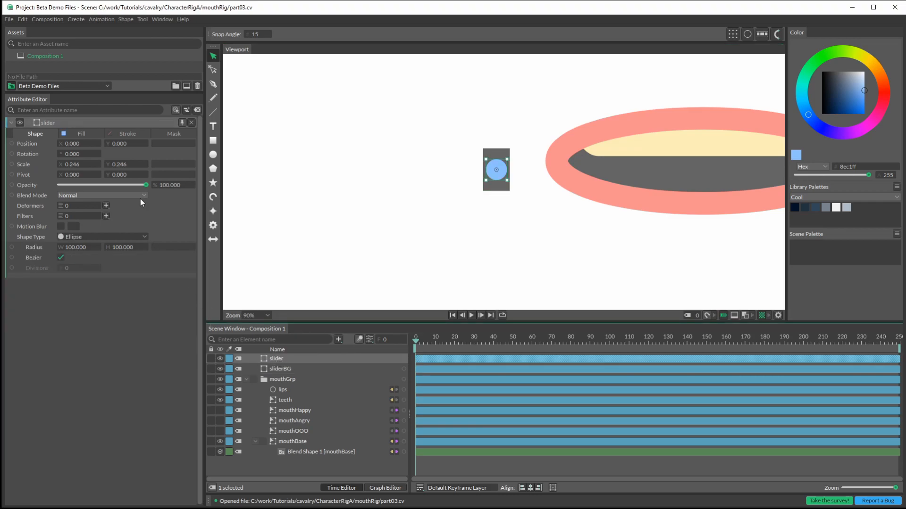
click(120, 146)
text(100)
key(Return)
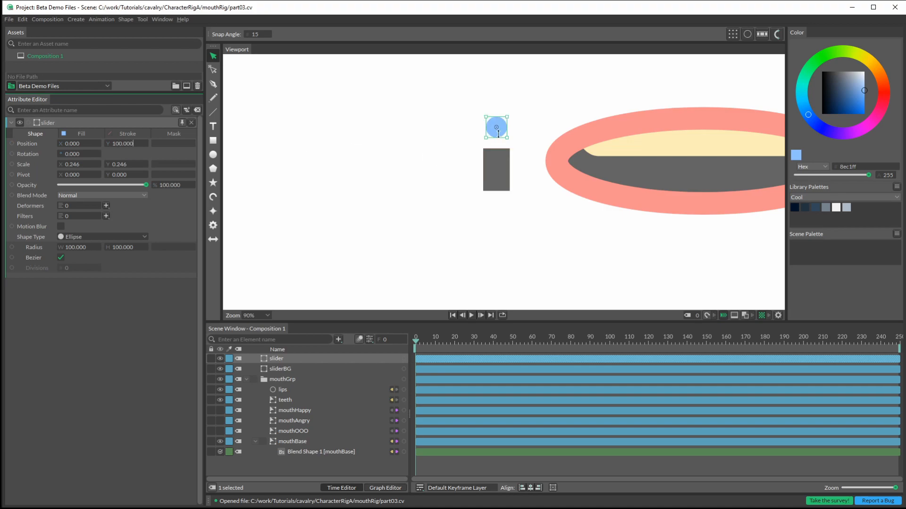
Stretch sliderBG vertically about its centre until its upper edge meets the top of the raised slider circle
click(497, 159)
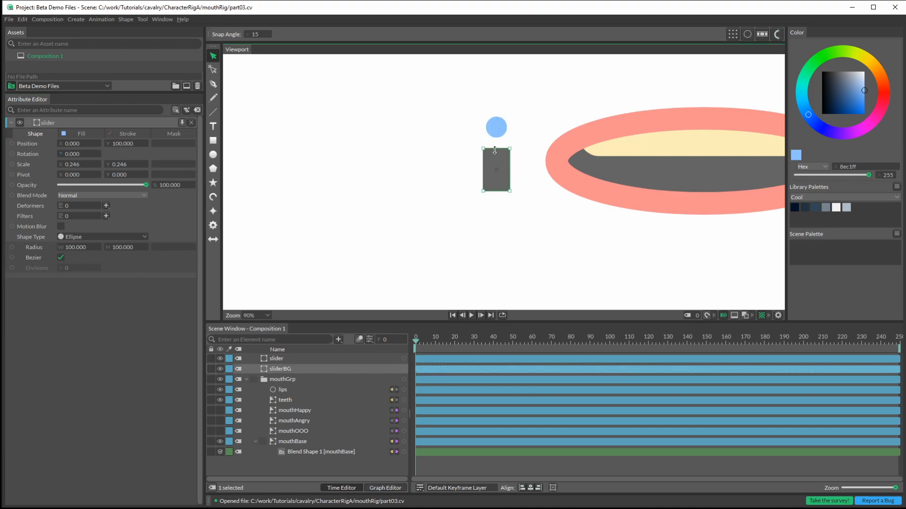
drag(509, 148, 509, 116)
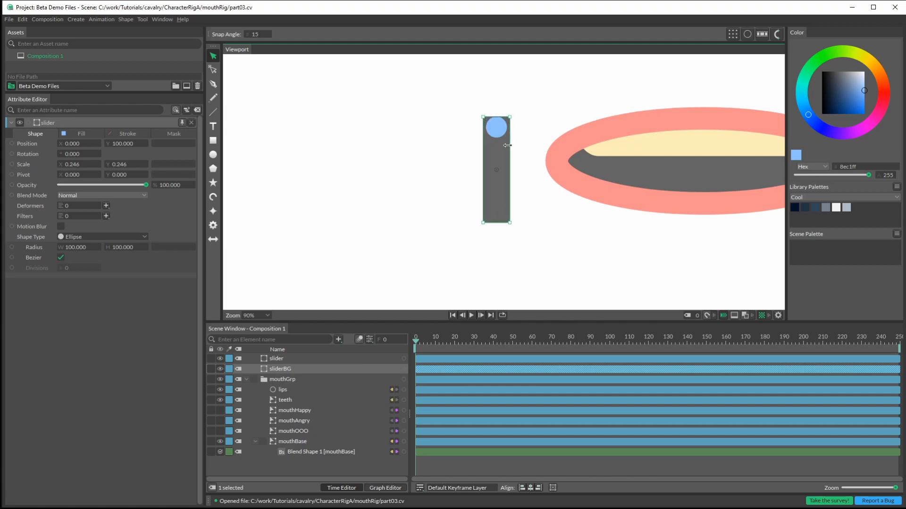
click(542, 112)
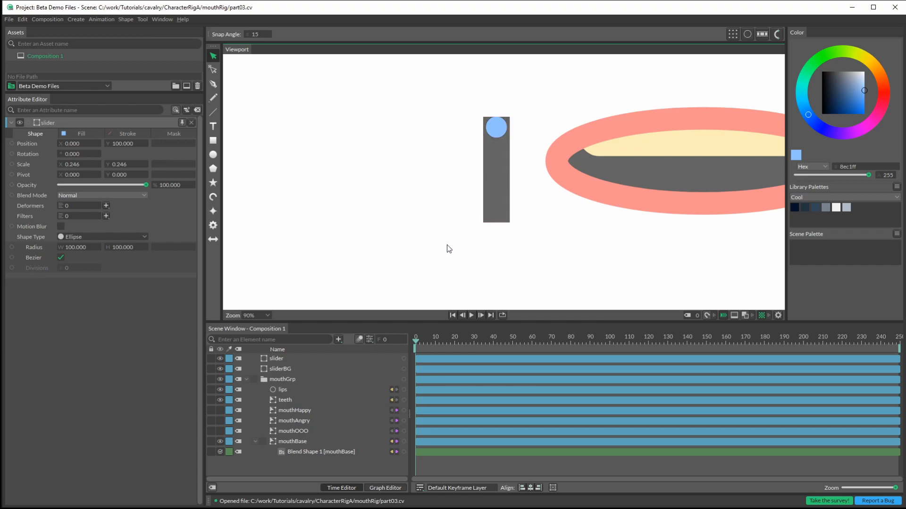
Set the slider's Y position back to 0
click(497, 129)
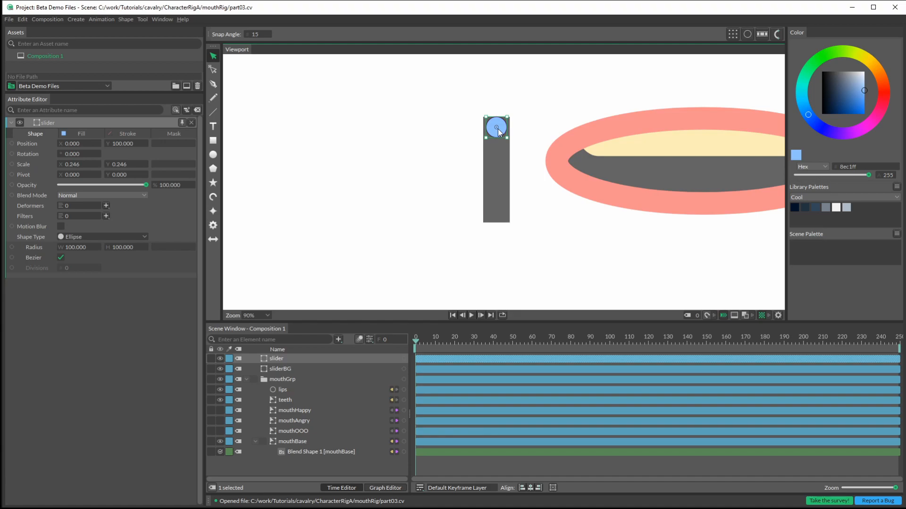
click(134, 142)
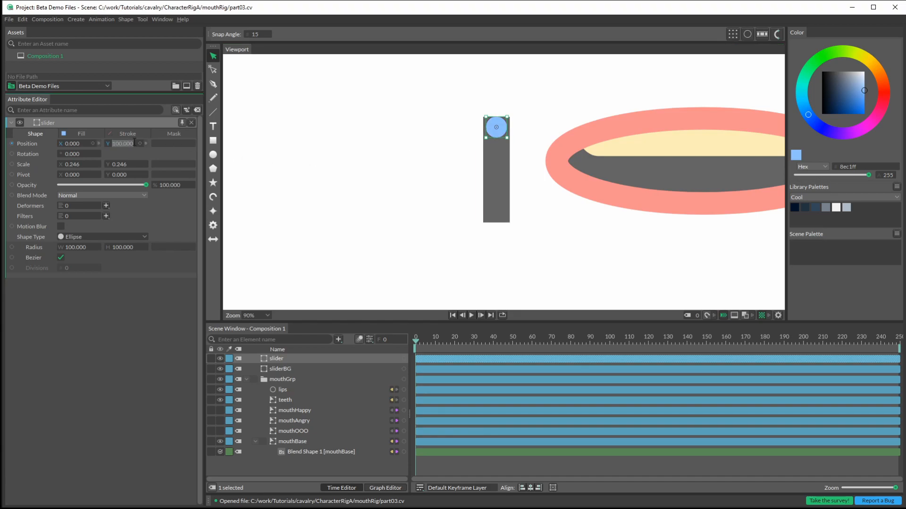
text(0)
key(Return)
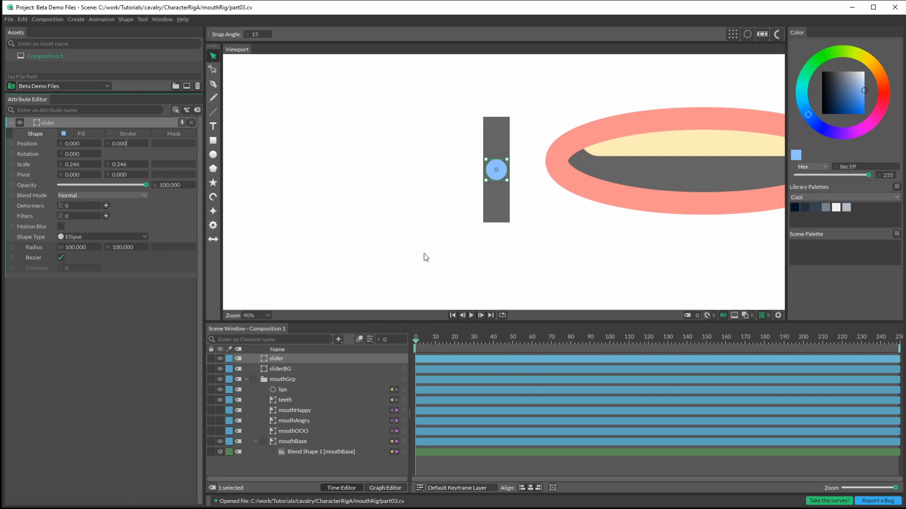
click(501, 237)
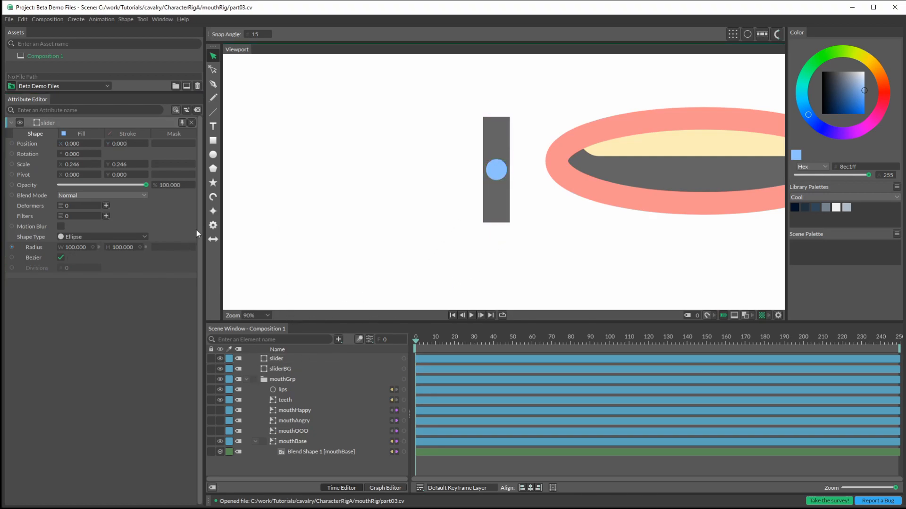
Add a text label "H" and place it centred just below sliderBG
click(213, 126)
click(486, 245)
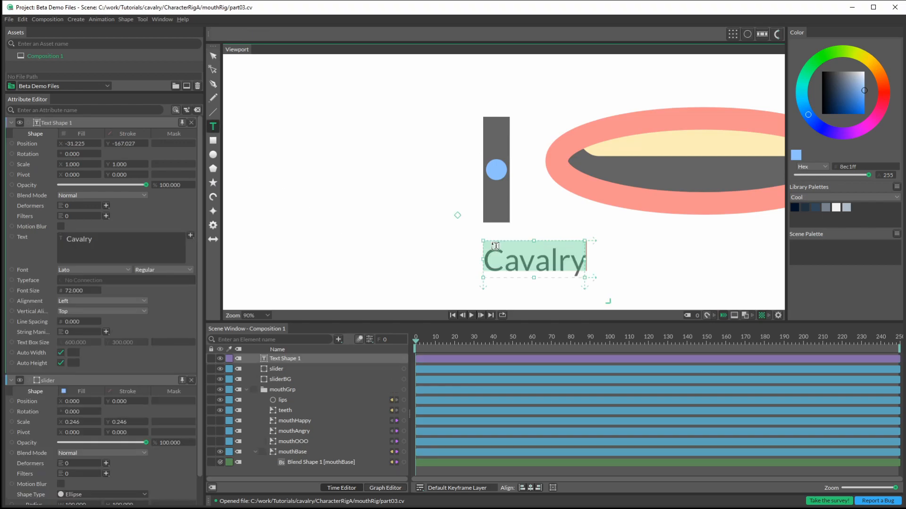
text(H)
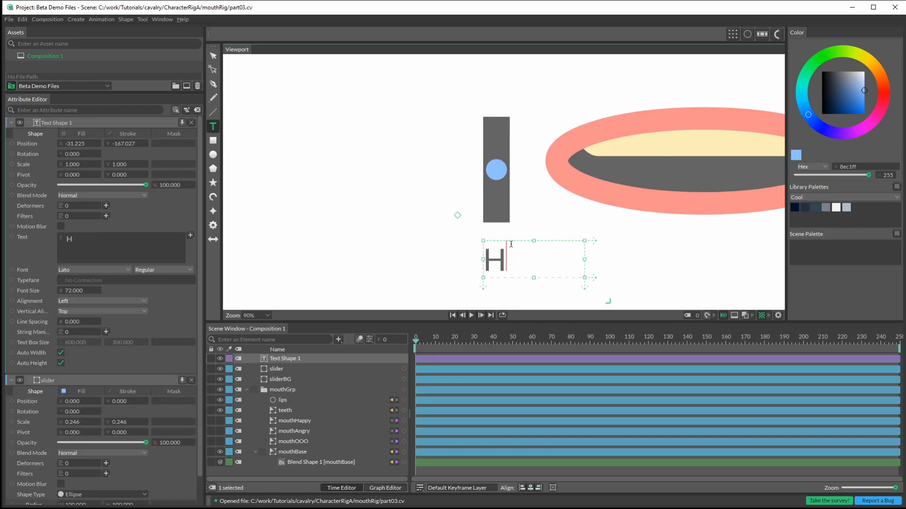
click(212, 55)
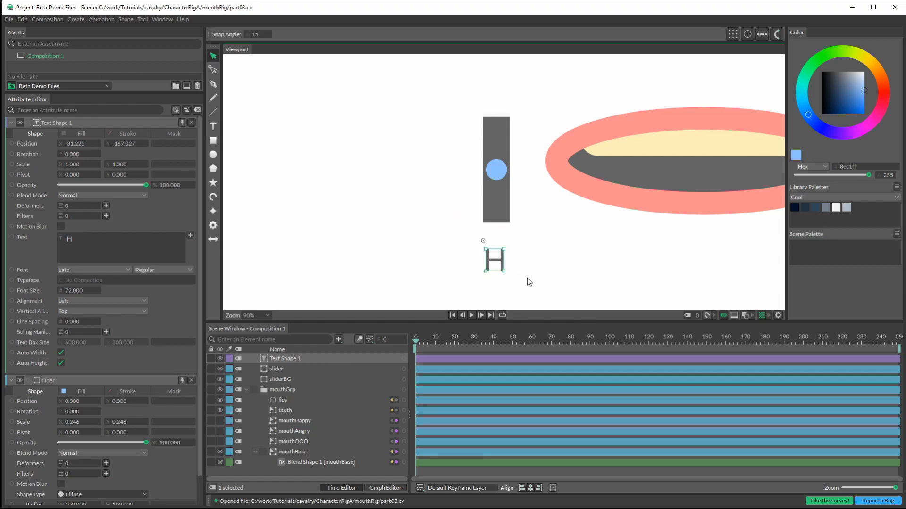
drag(500, 238, 499, 237)
click(547, 244)
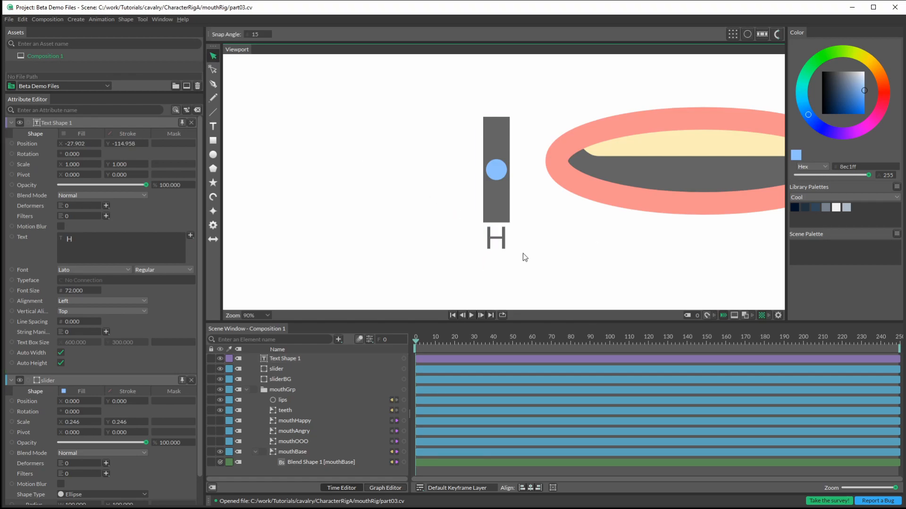
Try moving the slider sideways off its track, and undo the move
click(279, 358)
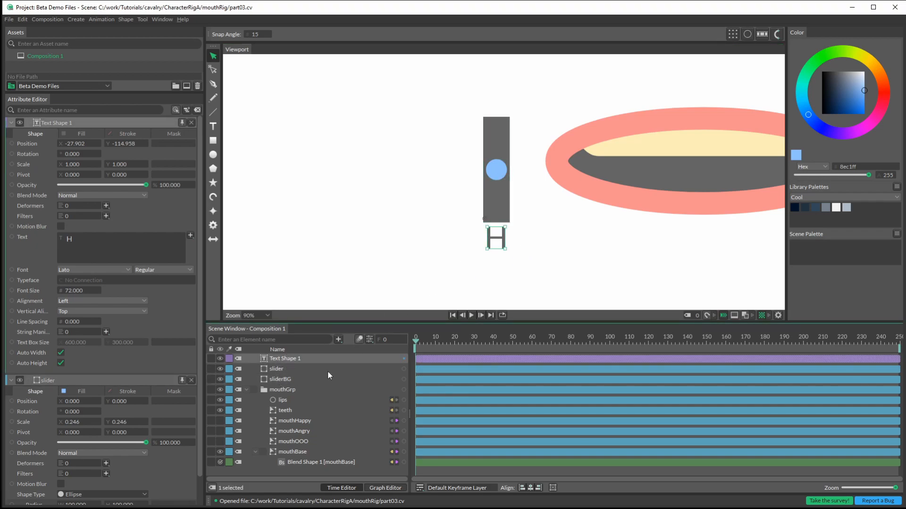
click(276, 370)
mouse_move(501, 171)
mouse_down()
mouse_move(529, 171)
mouse_move(476, 172)
mouse_move(491, 171)
mouse_up()
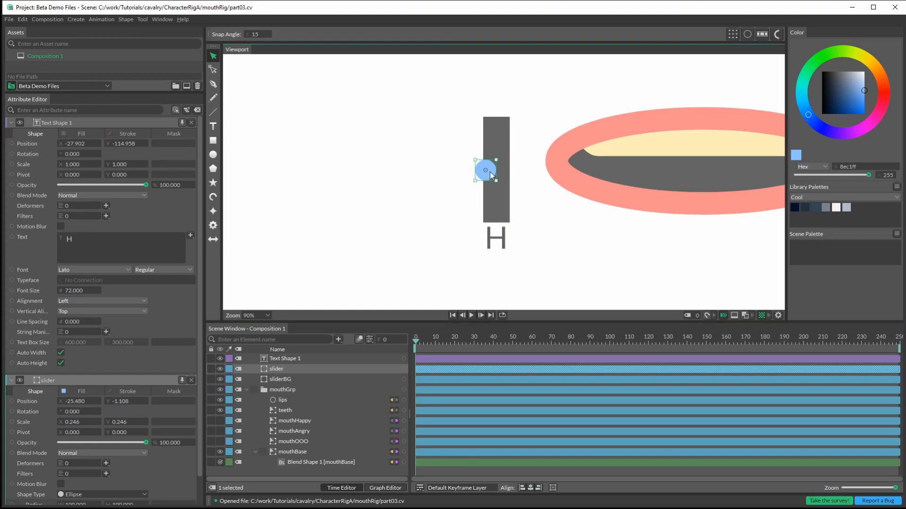
key(ctrl+z)
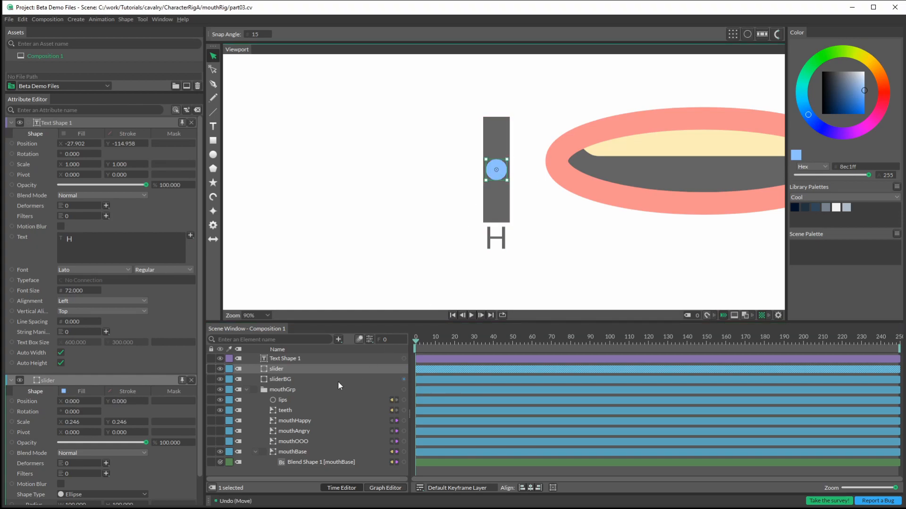
Connect a Value to the slider's X position to hold it horizontally, and collapse the slider's layer contents
click(276, 368)
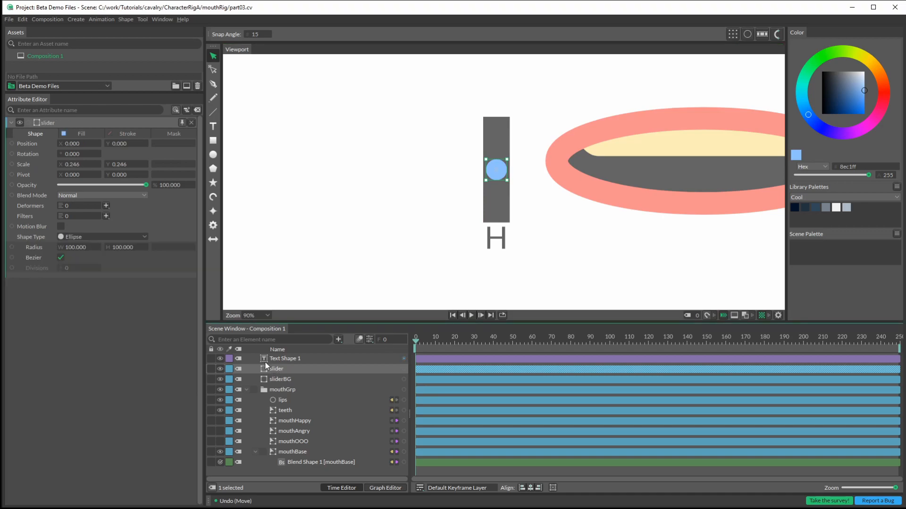
right_click(23, 146)
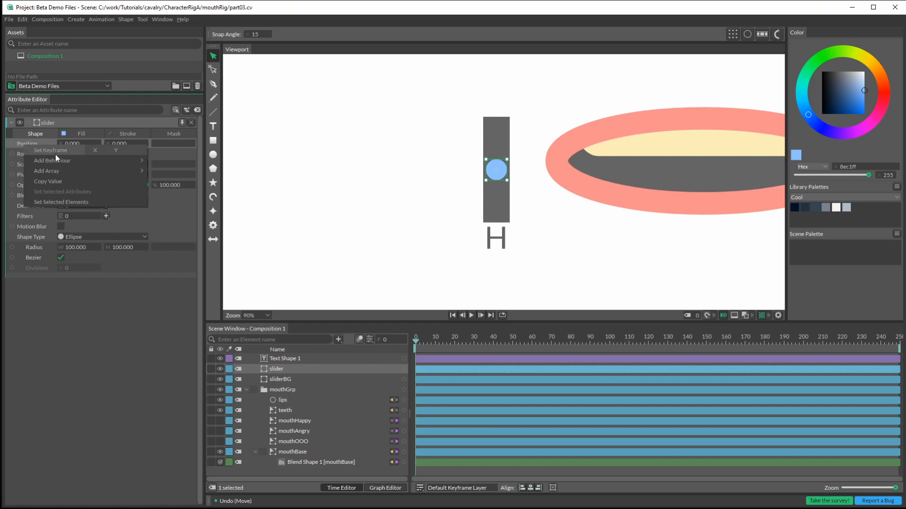
mouse_move(57, 157)
mouse_move(97, 171)
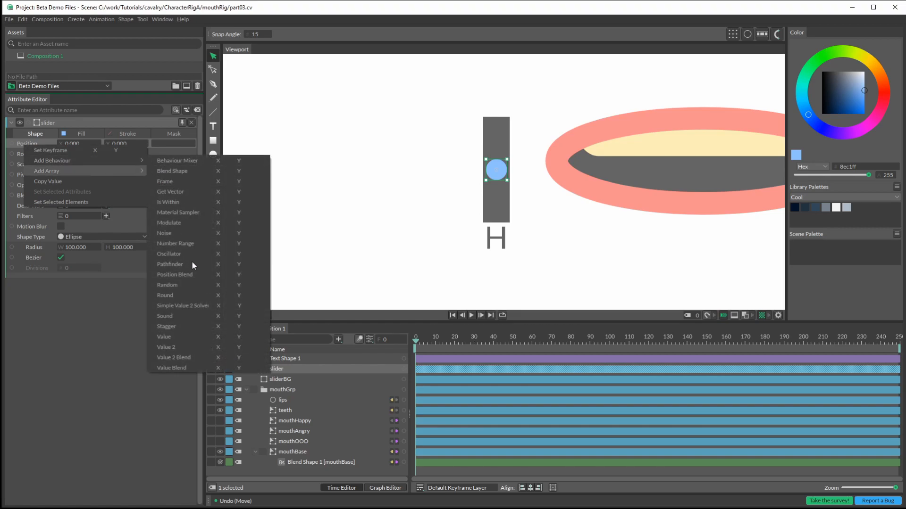
click(217, 336)
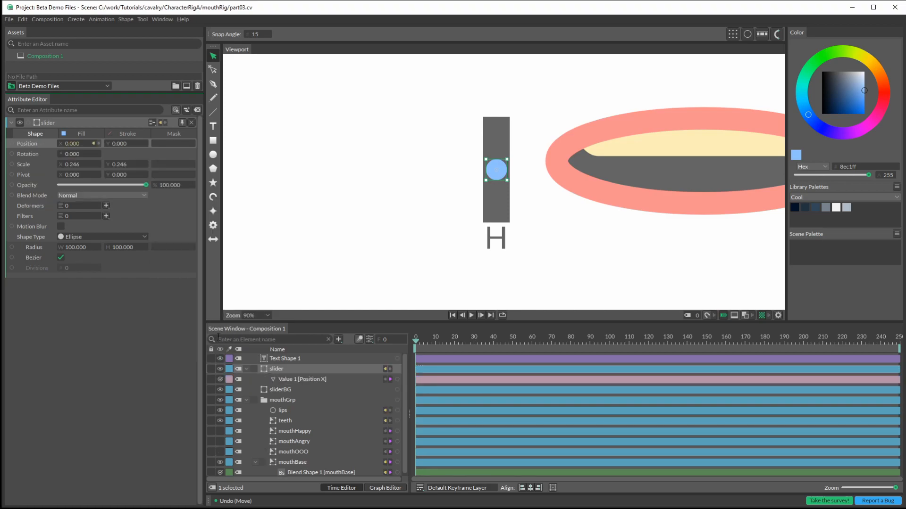
click(297, 379)
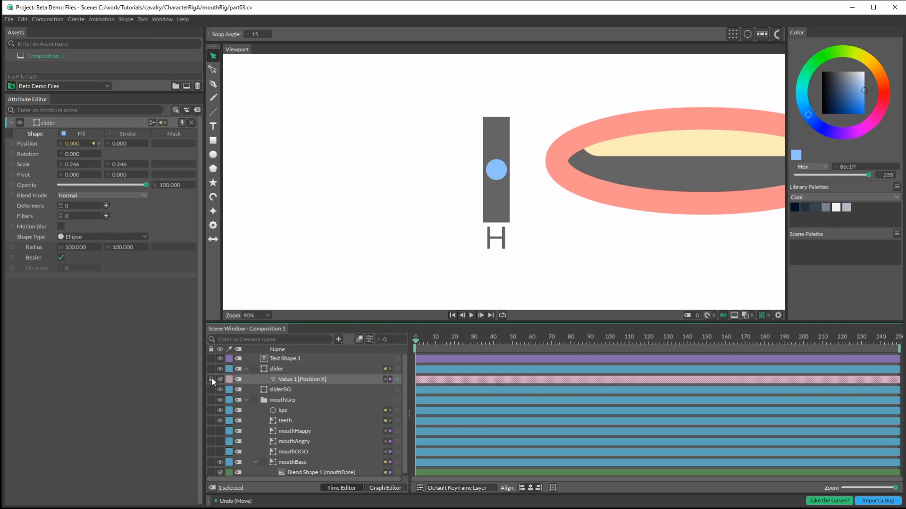
click(246, 369)
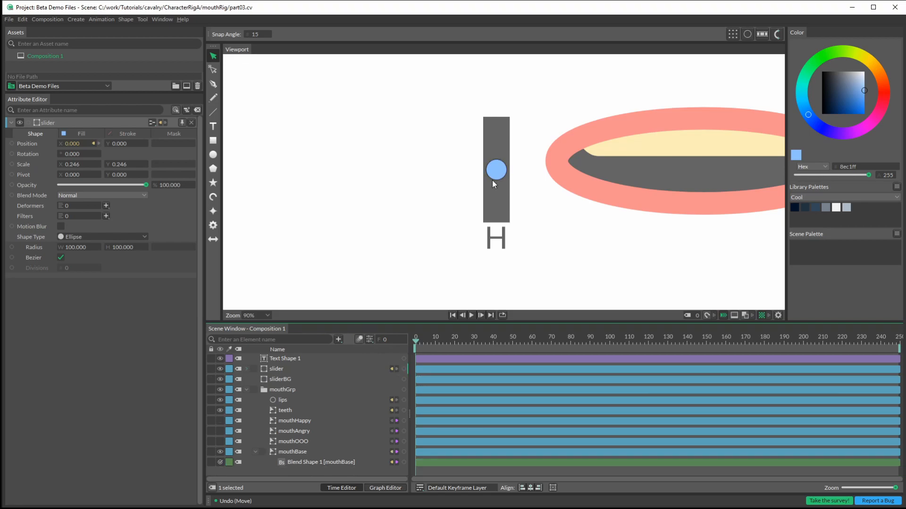
Try moving the slider with its X position driven by the Value, and undo the move
mouse_move(503, 174)
mouse_down()
mouse_move(495, 182)
mouse_move(510, 200)
mouse_move(511, 154)
mouse_move(514, 268)
mouse_move(494, 90)
mouse_move(508, 107)
mouse_move(500, 175)
mouse_up()
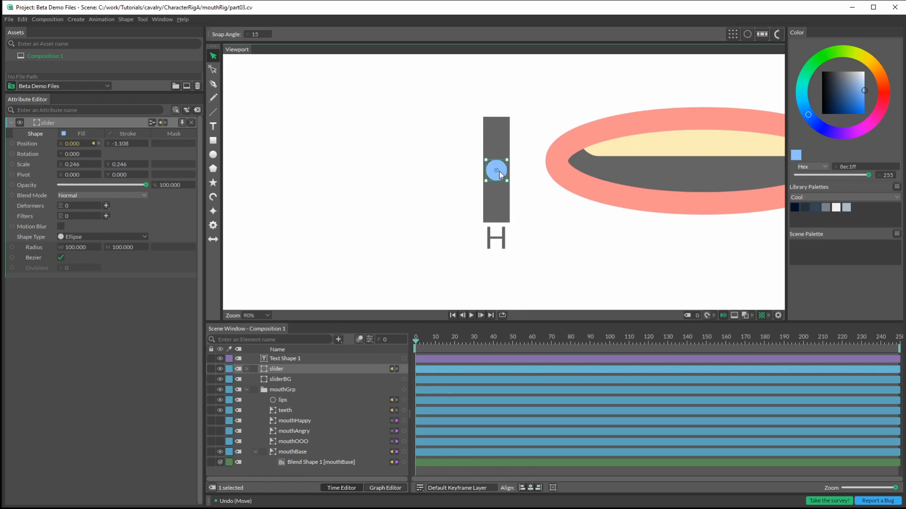
key(ctrl+z)
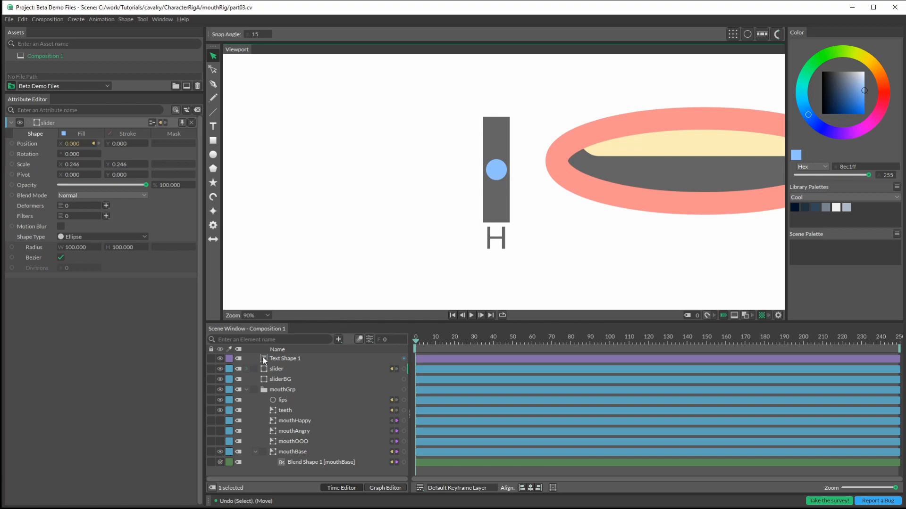
Group the slider, sliderBG and the H label, name the group ctrlHappy, and collapse it
drag(421, 93, 529, 268)
key(ctrl+g)
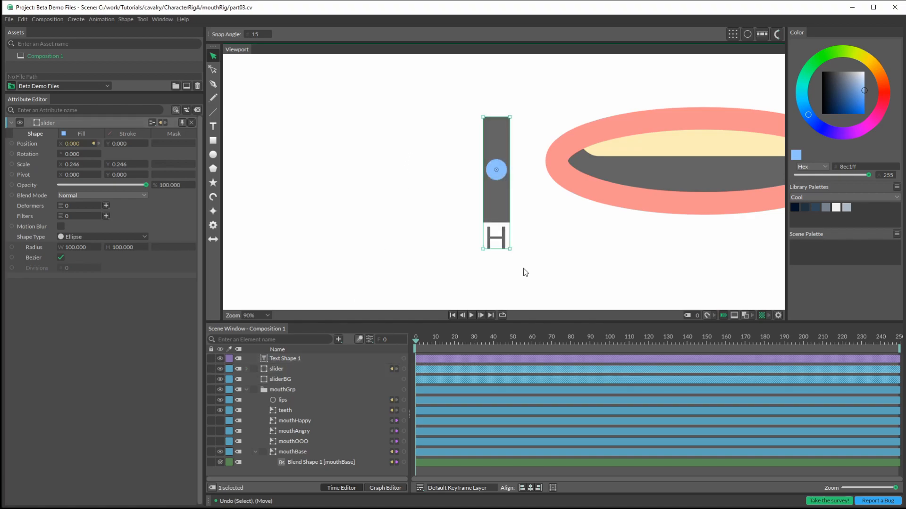
click(283, 359)
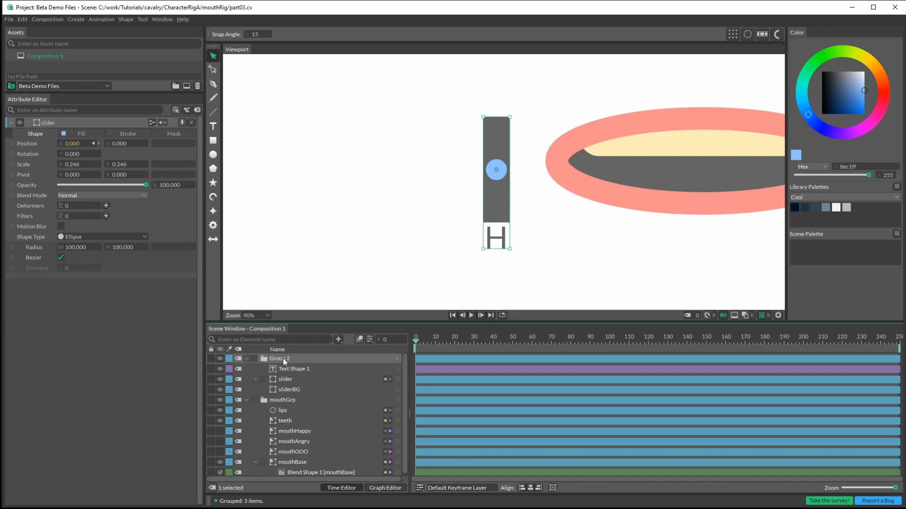
click(283, 359)
text(ctrlHappy)
click(245, 359)
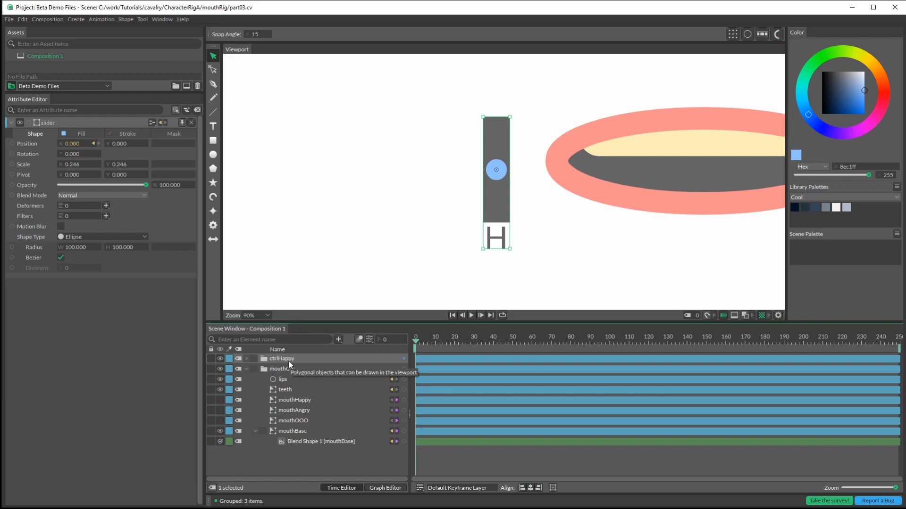
Duplicate the ctrlHappy group twice and place the middle one in the layer list just left of the original slider
key(ctrl+d)
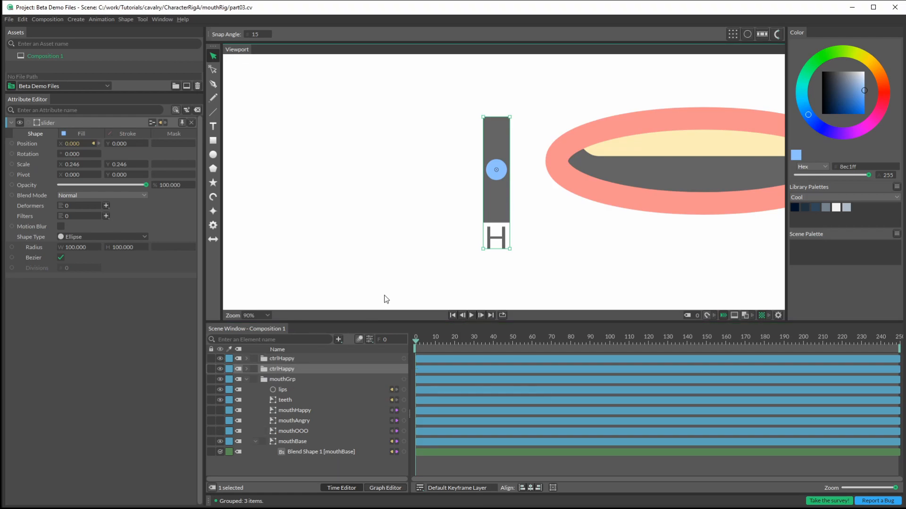
key(ctrl+d)
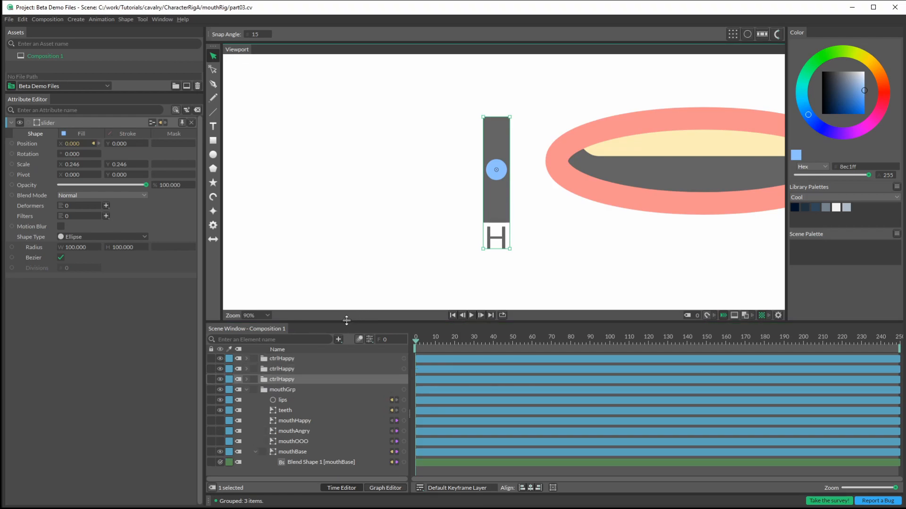
click(287, 367)
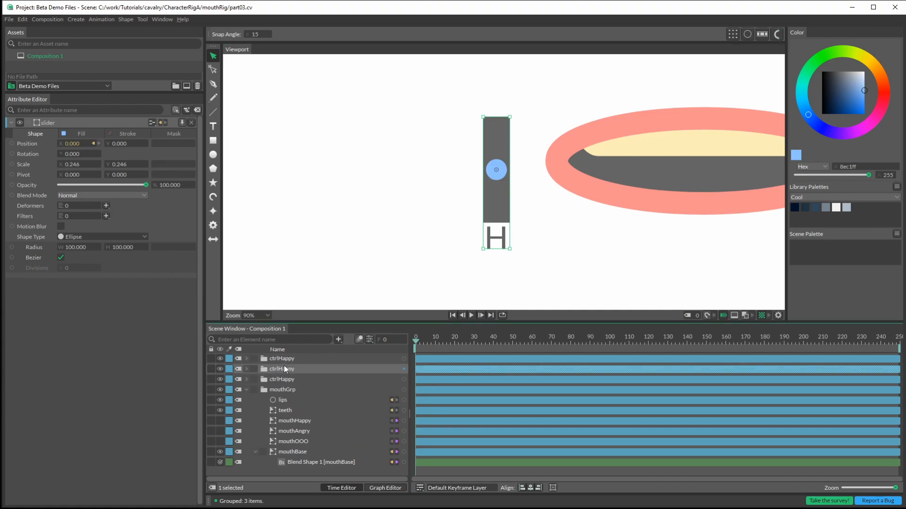
drag(488, 195, 455, 199)
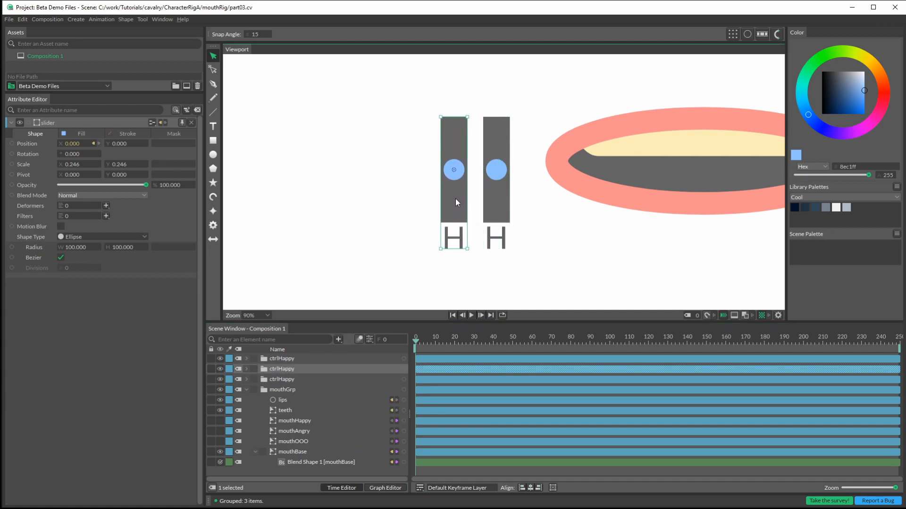
Change the label under the moved slider copy to "A"
double_click(454, 244)
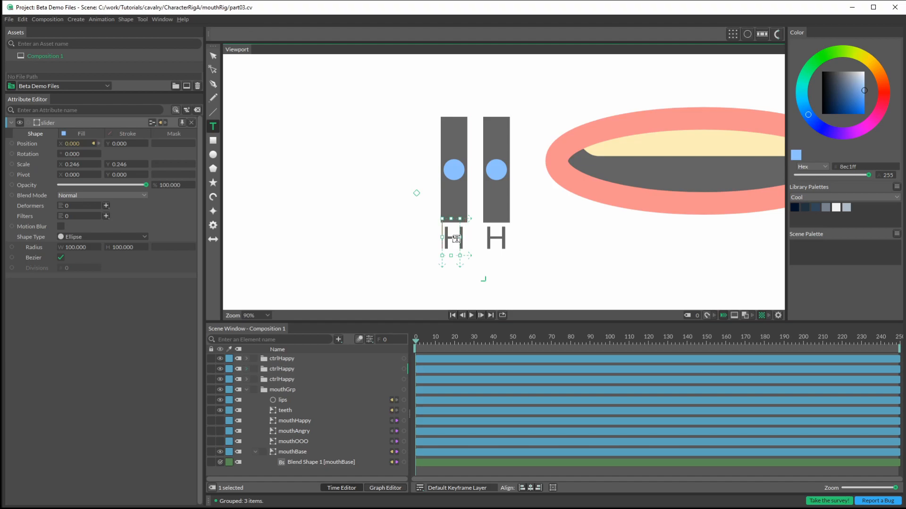
double_click(451, 237)
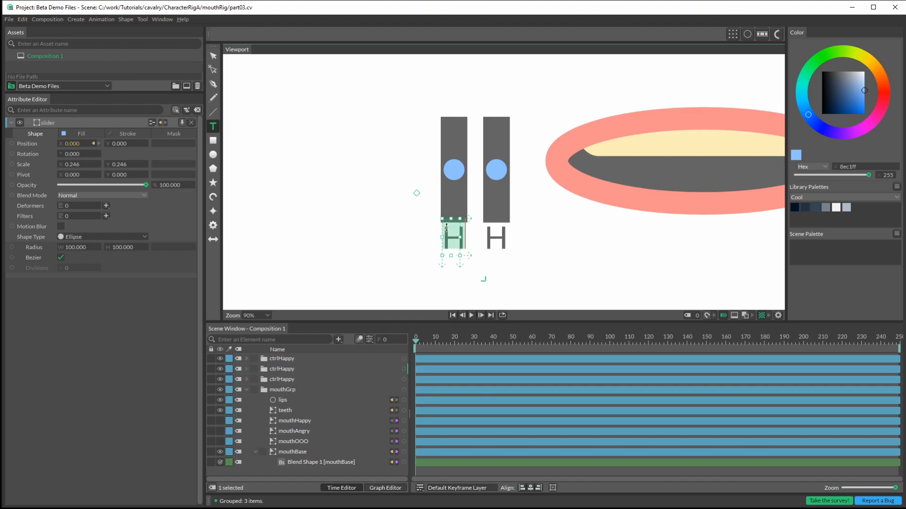
text(A)
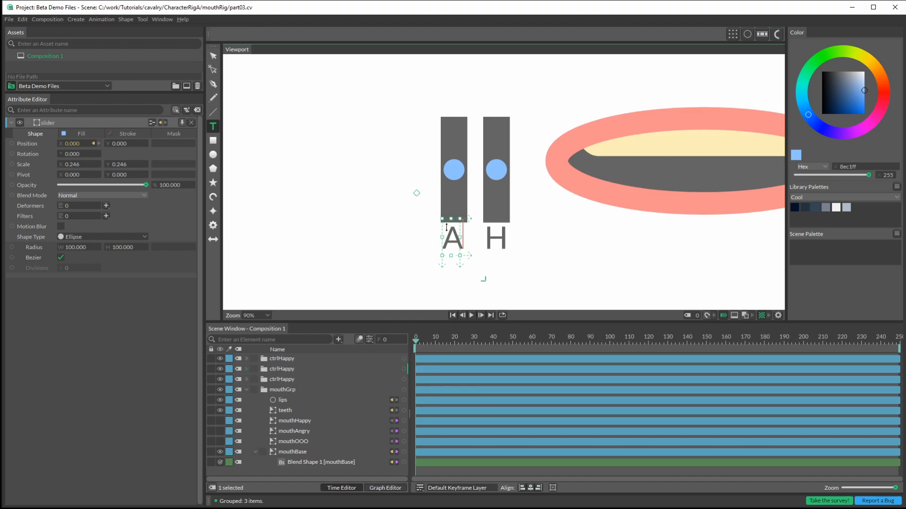
Place the topmost ctrlHappy group left of the A slider with matching spacing, and change its label to "O"
click(276, 361)
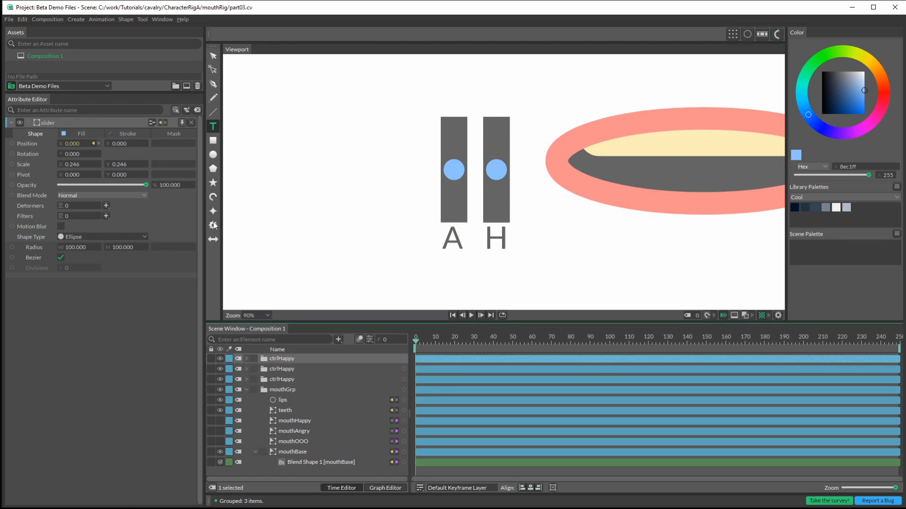
click(213, 56)
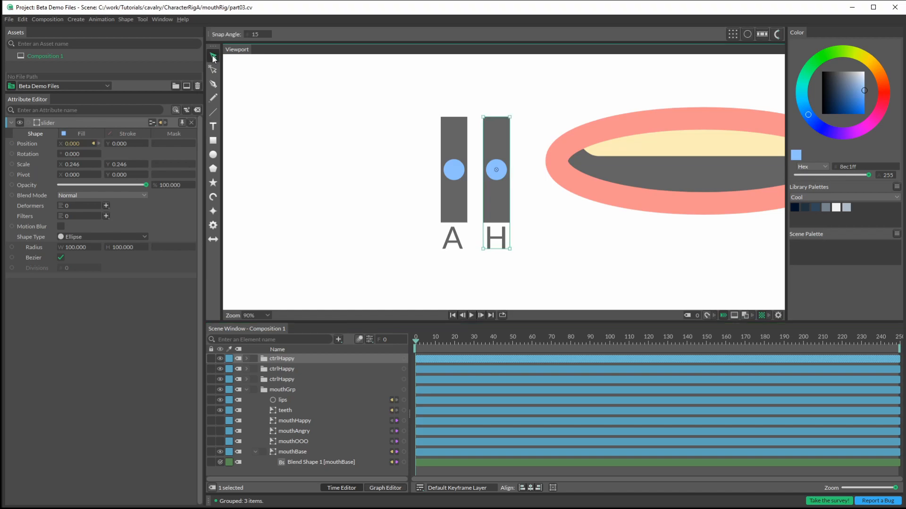
drag(497, 206, 410, 200)
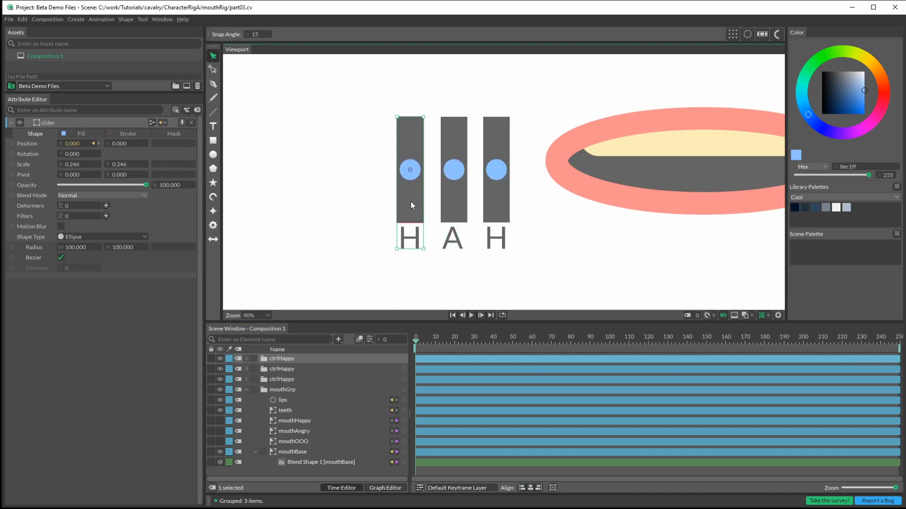
double_click(409, 237)
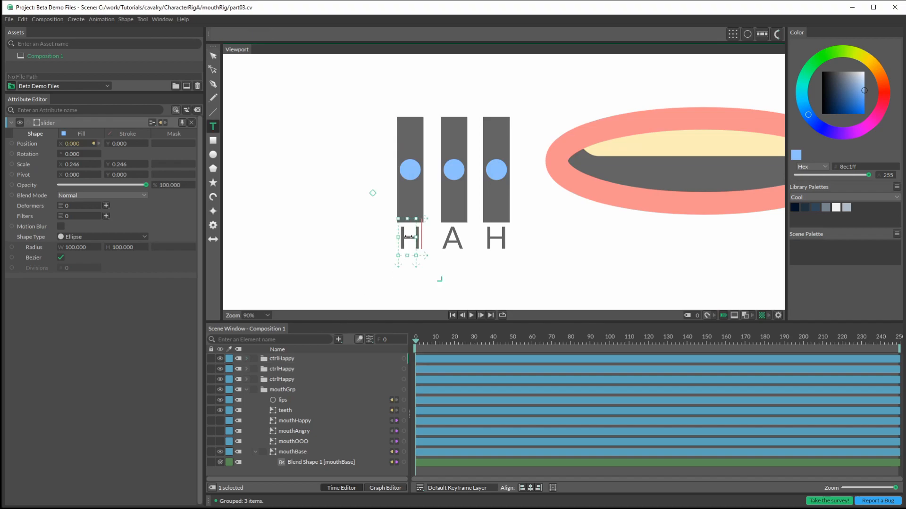
text(O)
key(Escape)
Rename the A slider's group ctrlAngry and the O slider's group ctrlOOO
click(285, 382)
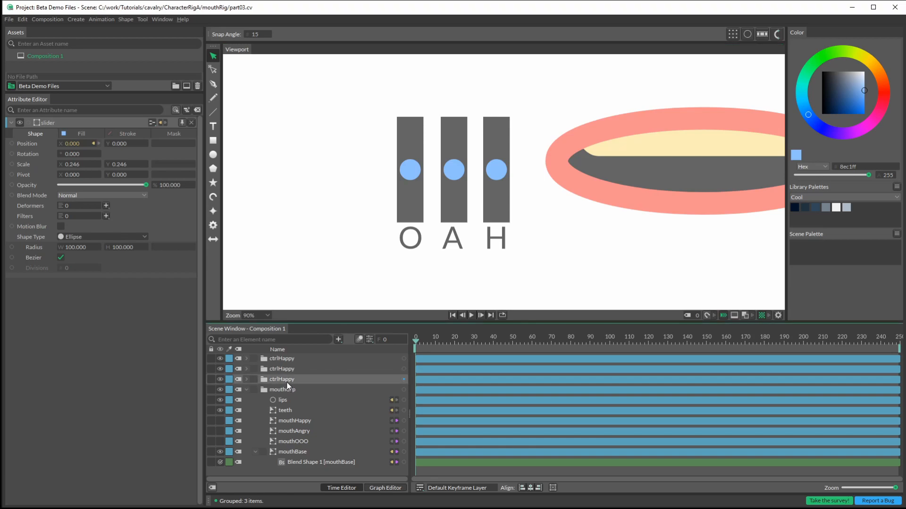
click(283, 368)
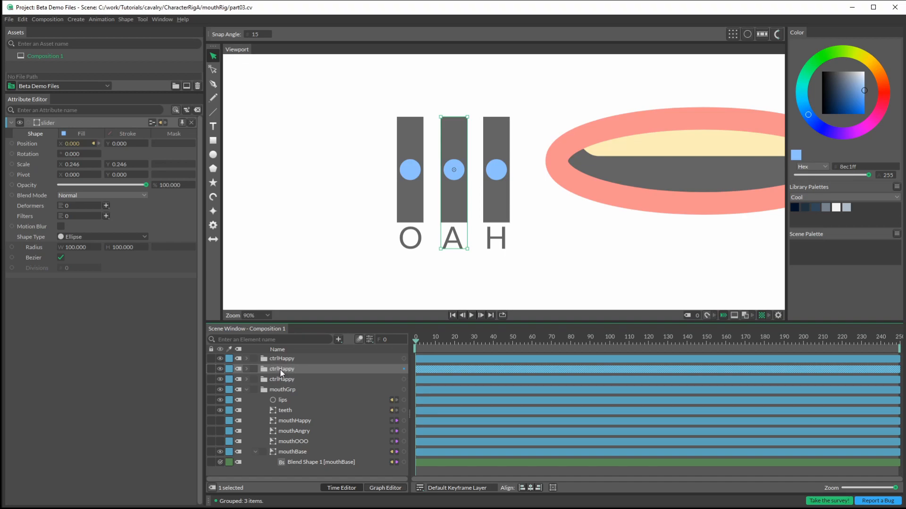
text(Angry)
key(Return)
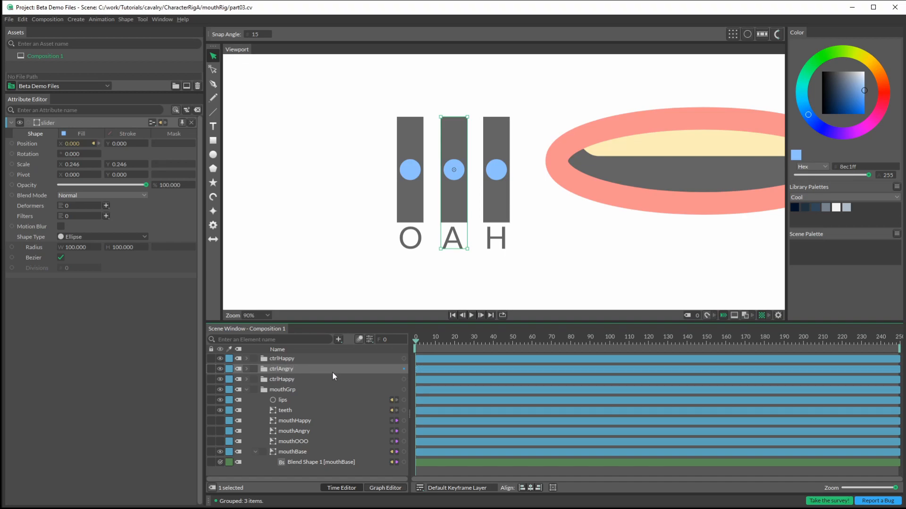
click(279, 360)
double_click(288, 358)
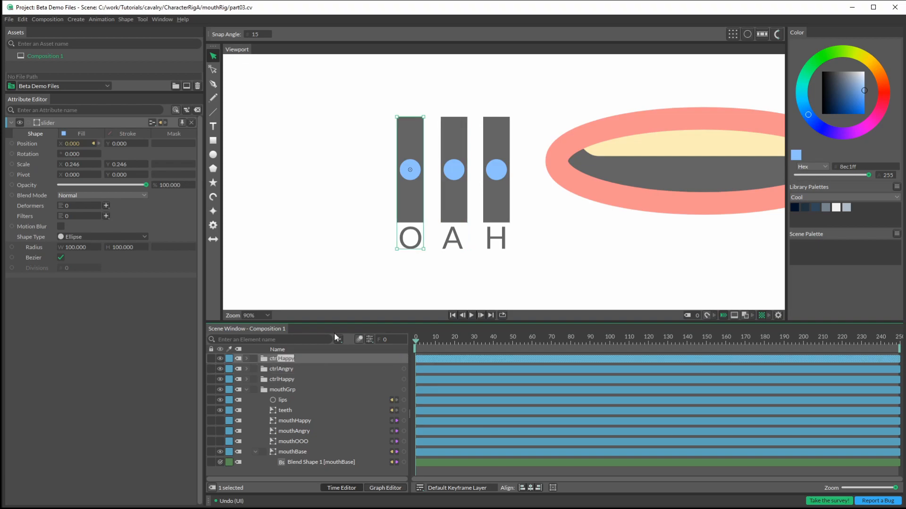
text(OOO)
key(Return)
click(289, 380)
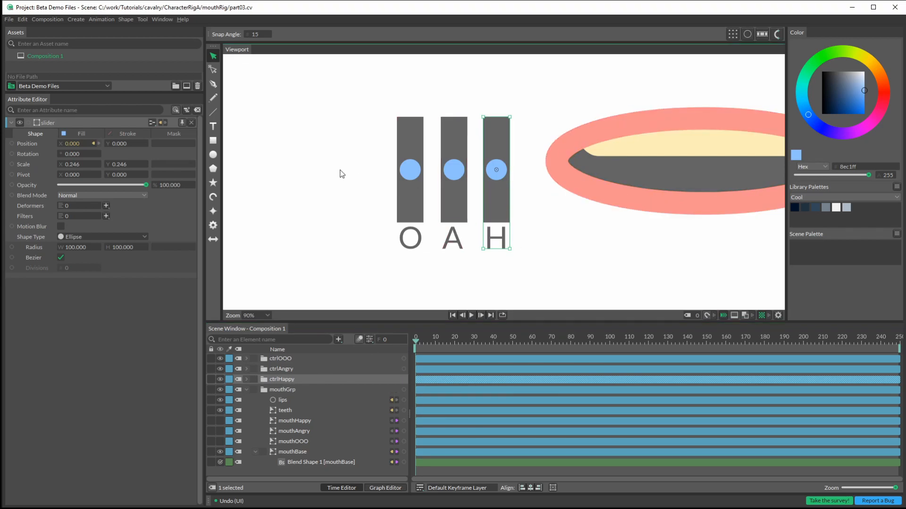
click(497, 169)
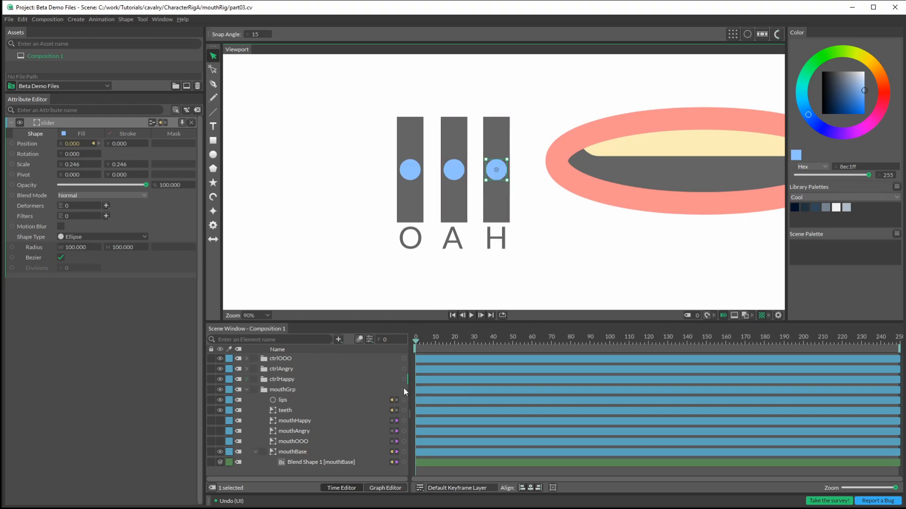
click(457, 175)
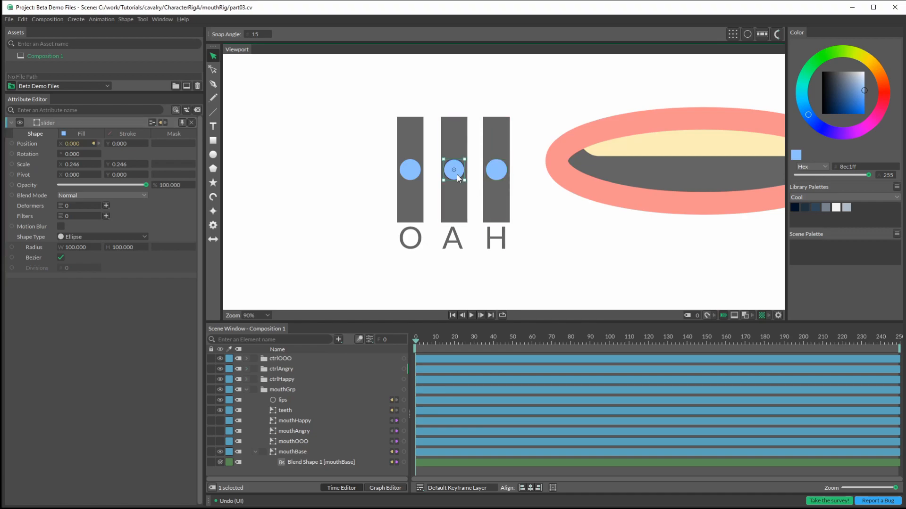
click(409, 173)
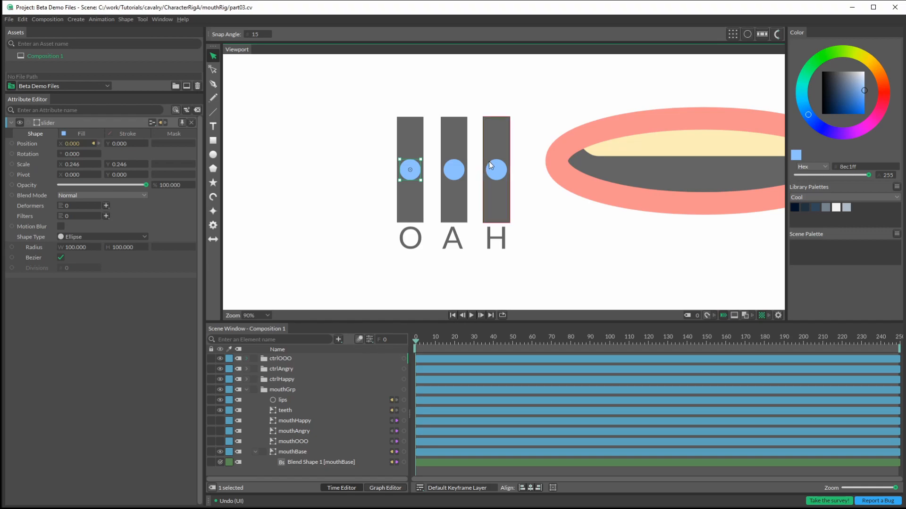
Connect the H slider's Y position to the mouthHappy strength of the mouthBase Blend Shape
click(497, 171)
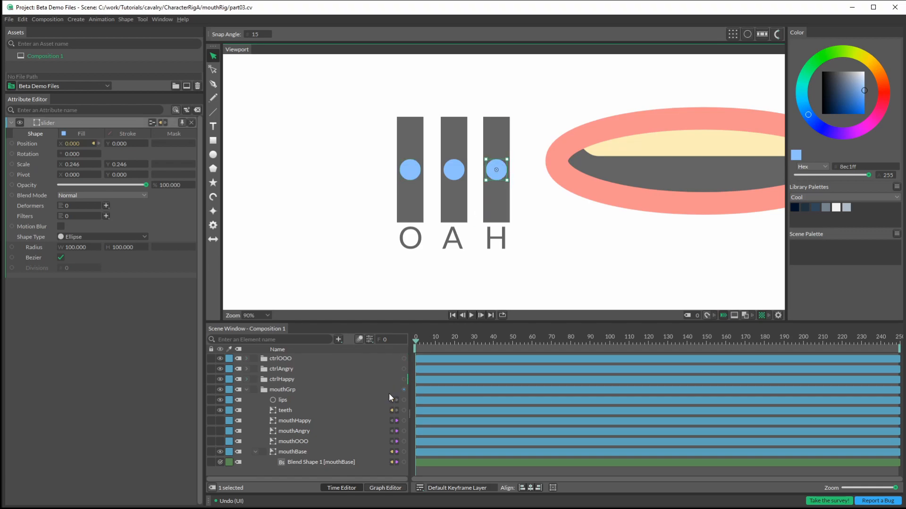
click(246, 379)
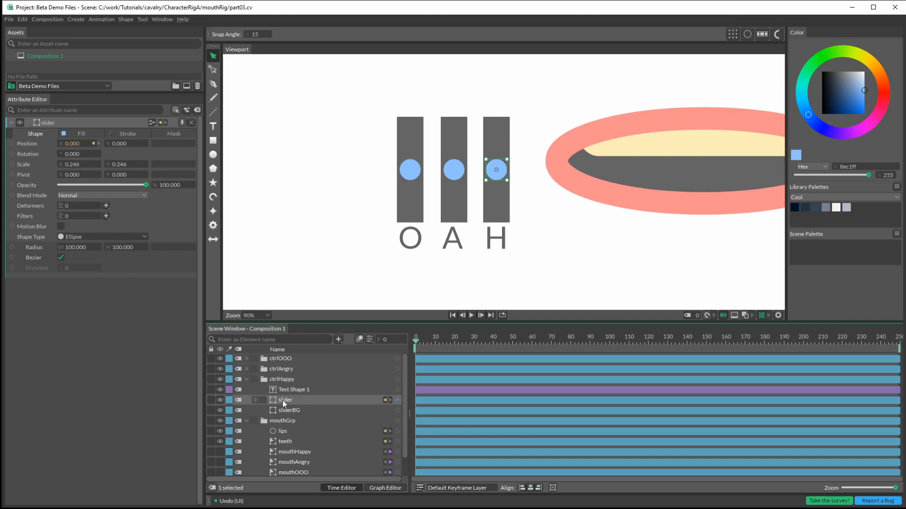
scroll(312, 413, down, 2)
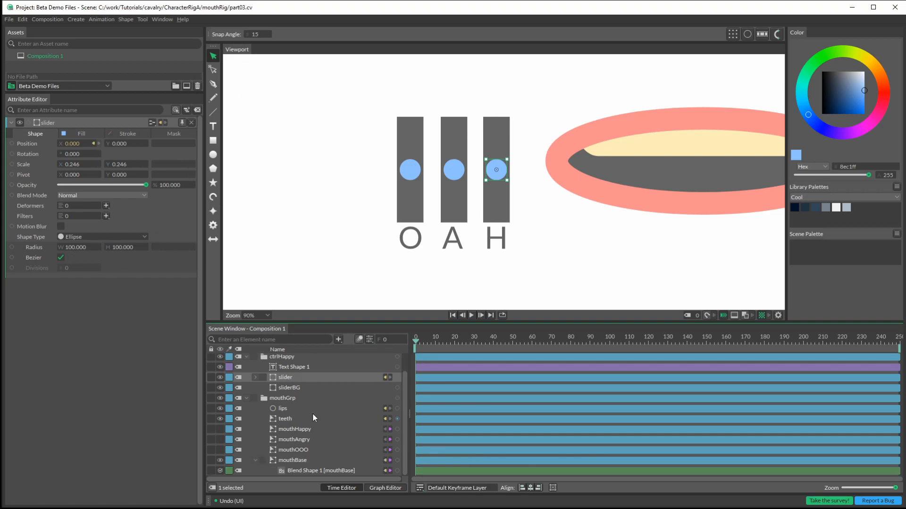
click(311, 472)
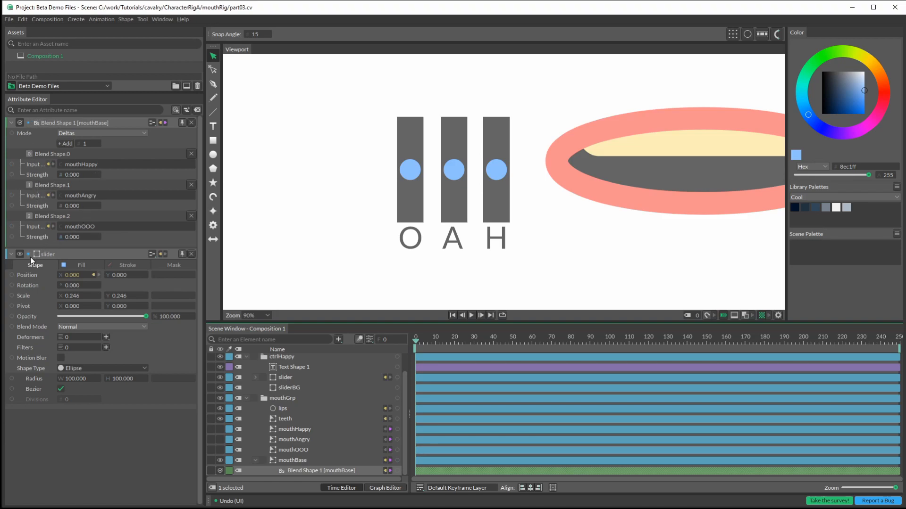
drag(108, 276, 77, 174)
Test the happy shape by moving the H slider up and down its track, and reset its Y position to 0
drag(500, 172, 511, 141)
click(562, 227)
drag(562, 226, 459, 245)
drag(383, 147, 411, 136)
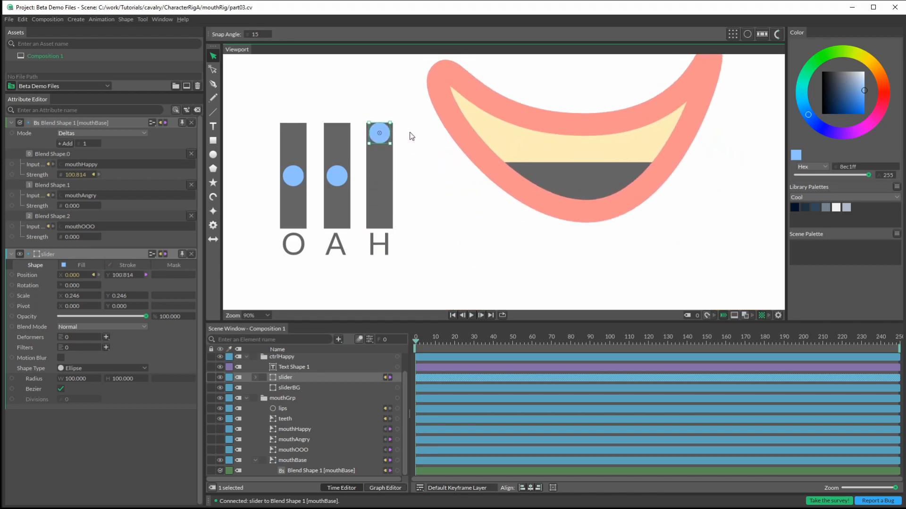
scroll(417, 144, down, 2)
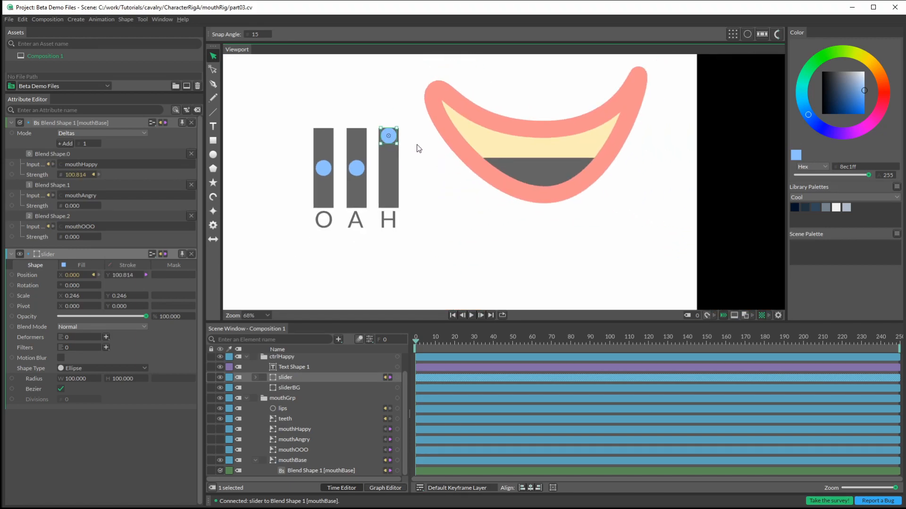
drag(444, 158, 493, 222)
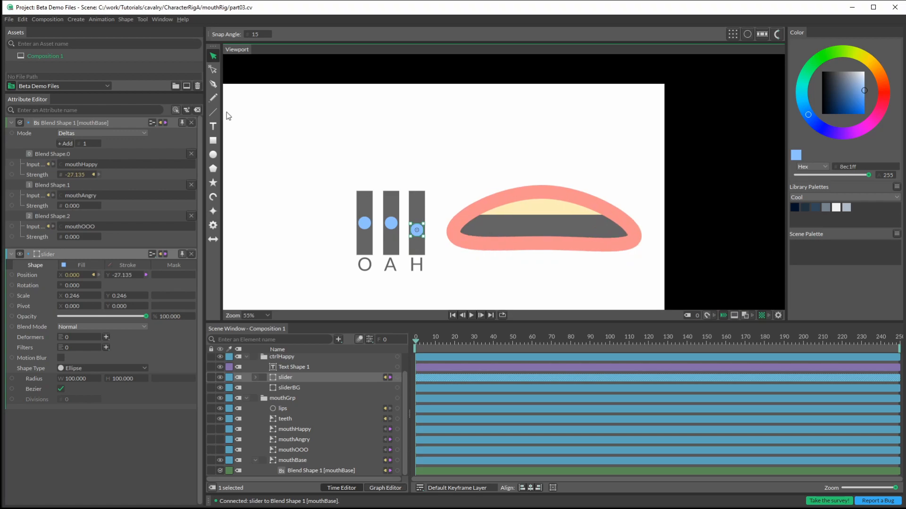
click(126, 275)
text(0)
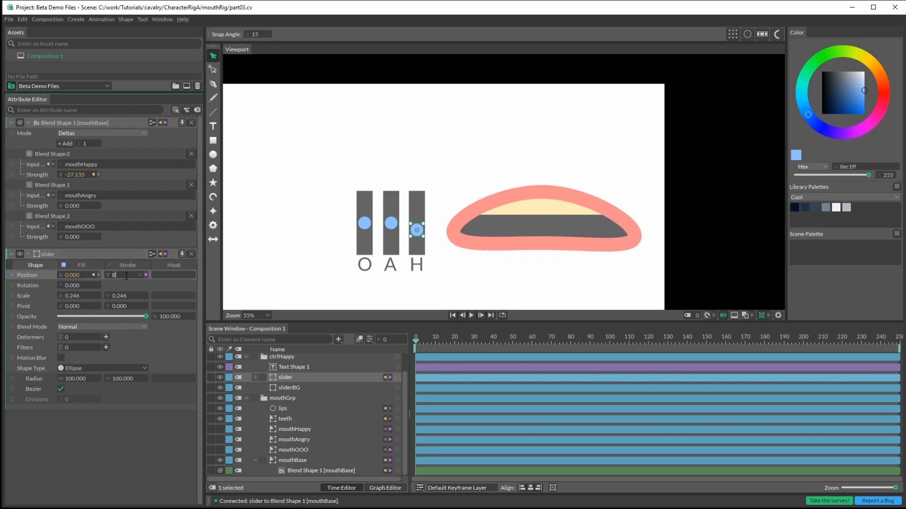
key(Return)
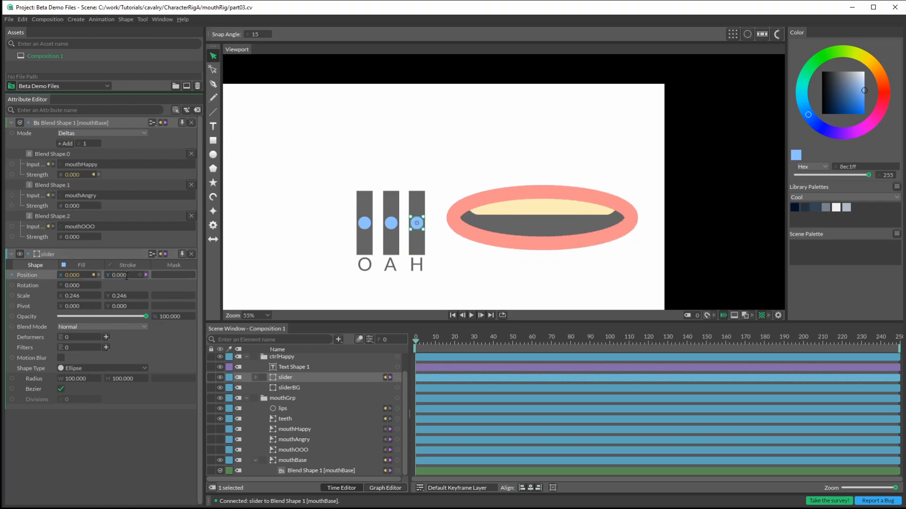
Collapse the ctrlHappy group and expand ctrlAngry to select the slider of the A control
click(394, 225)
scroll(375, 382, up, 2)
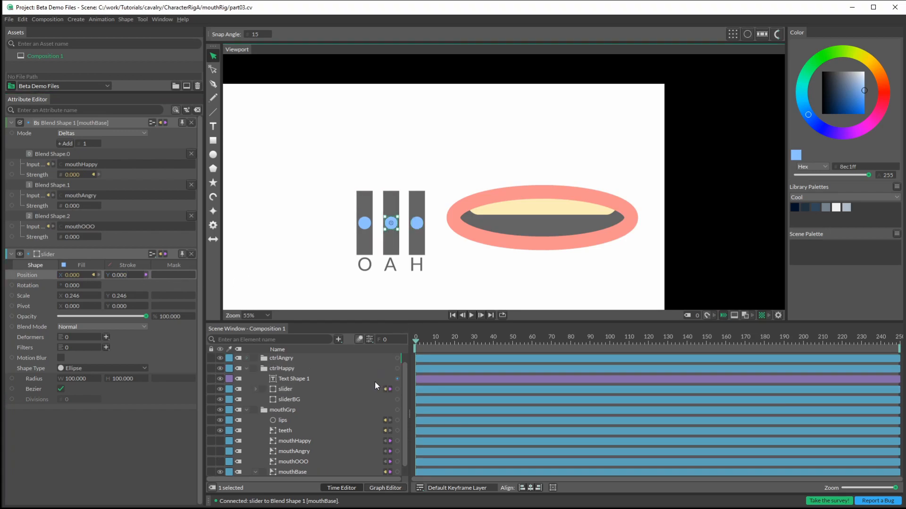
click(245, 379)
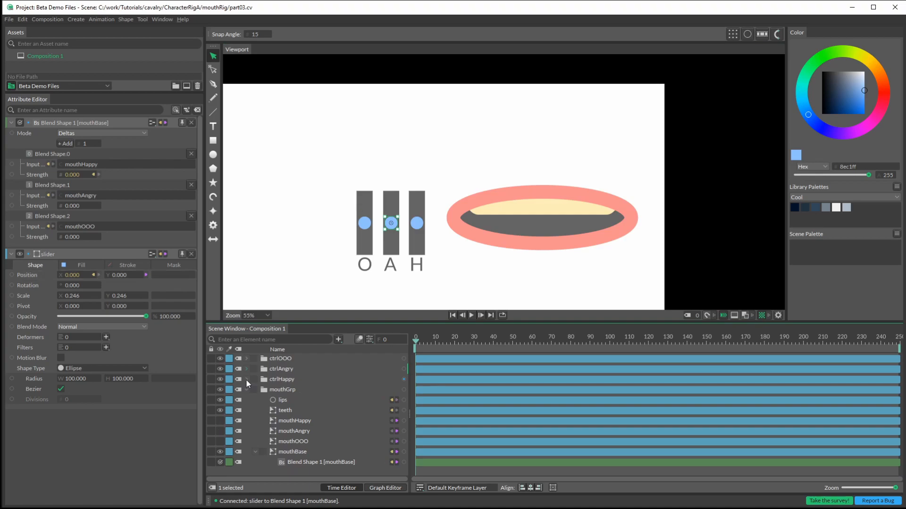
click(248, 369)
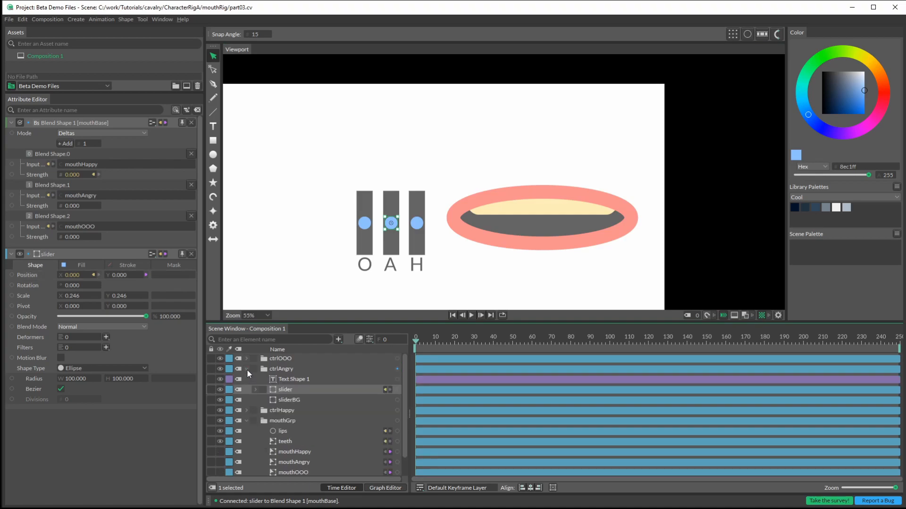
click(286, 393)
Pin the mouthBase Blend Shape's attributes and connect the A slider's Y position to the mouthAngry strength
scroll(287, 406, down, 1)
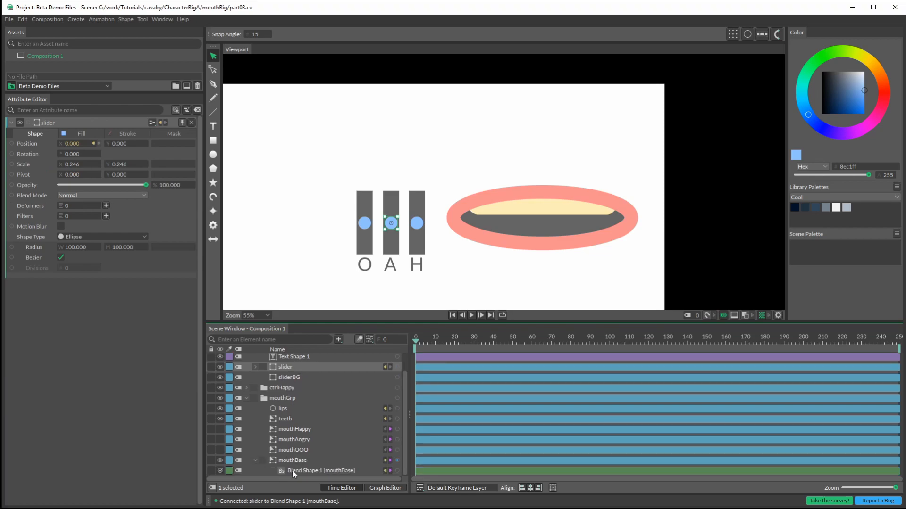
click(300, 471)
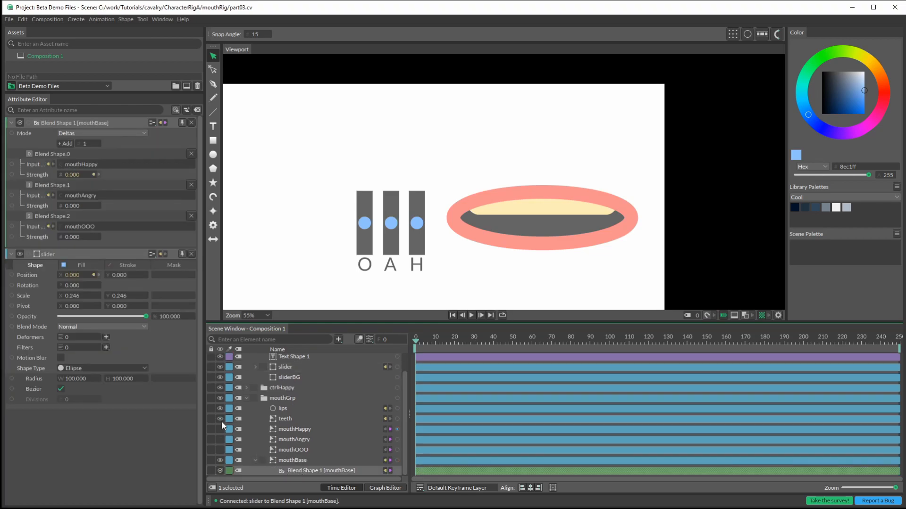
click(183, 255)
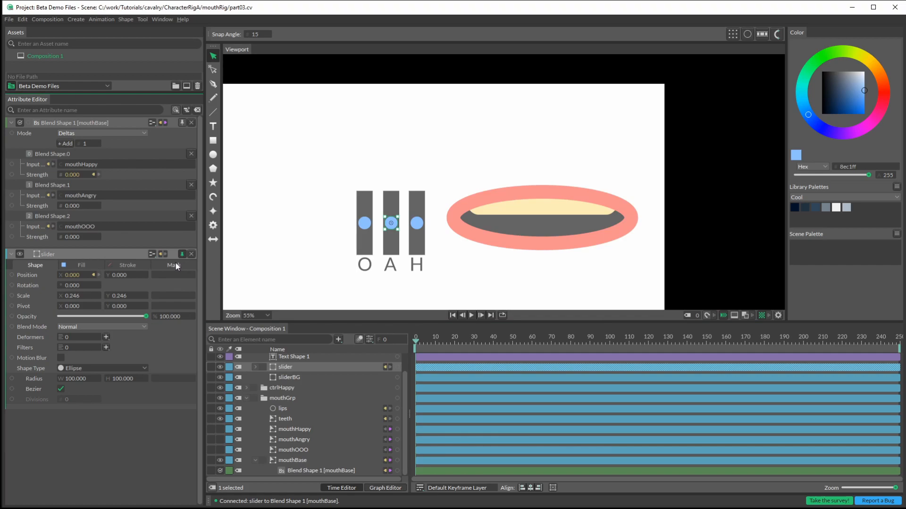
click(182, 124)
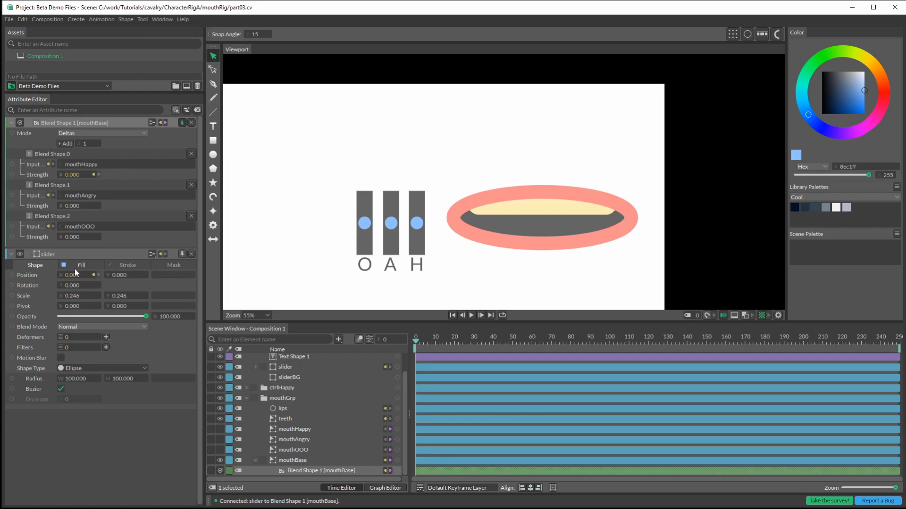
scroll(288, 377, up, 2)
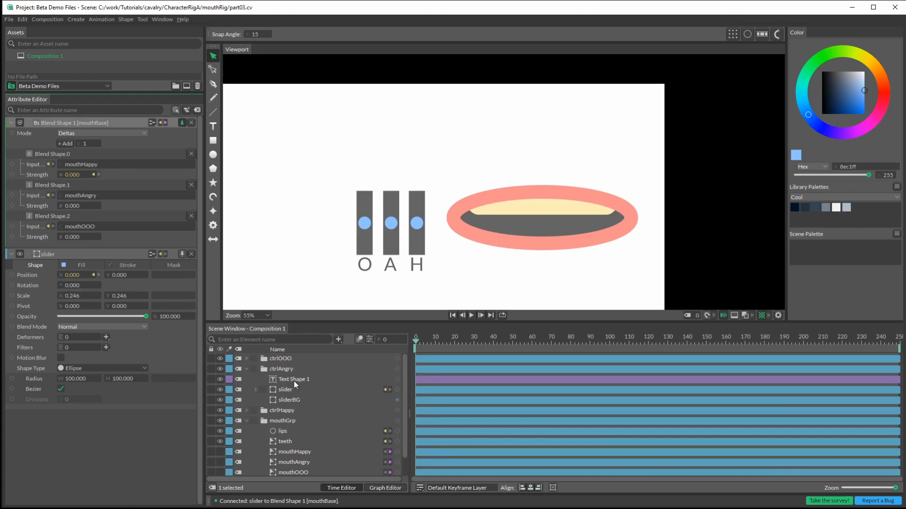
click(393, 225)
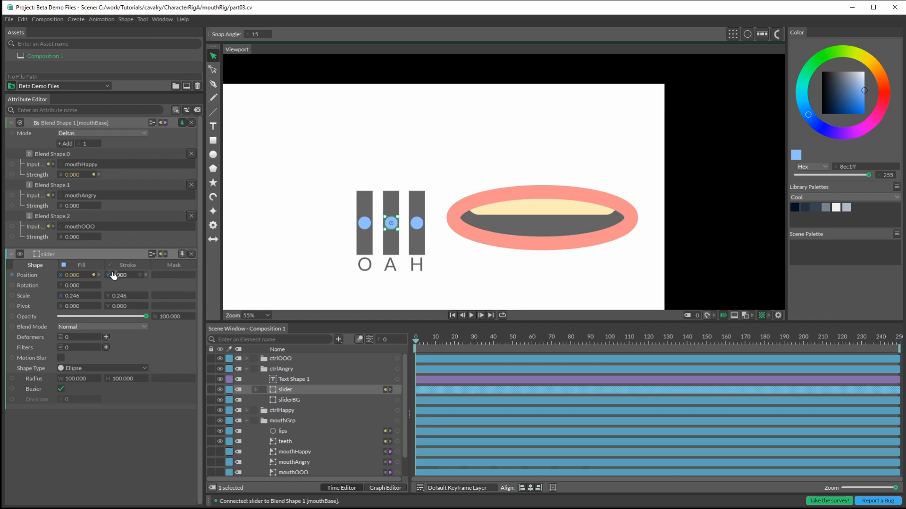
click(287, 390)
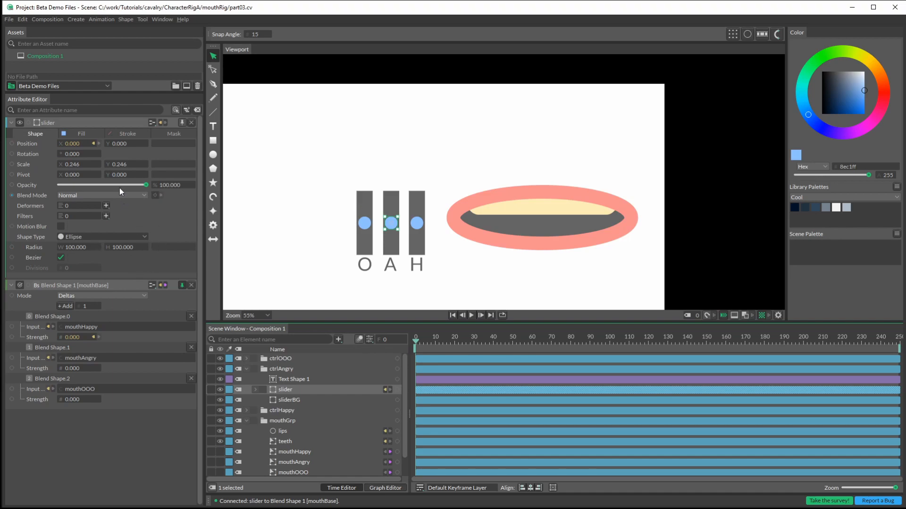
mouse_move(107, 143)
mouse_down()
mouse_move(160, 225)
mouse_move(69, 380)
mouse_move(75, 369)
mouse_up()
Test the angry shape by moving the A slider to the upper end of its track, and undo the move
drag(391, 224, 364, 194)
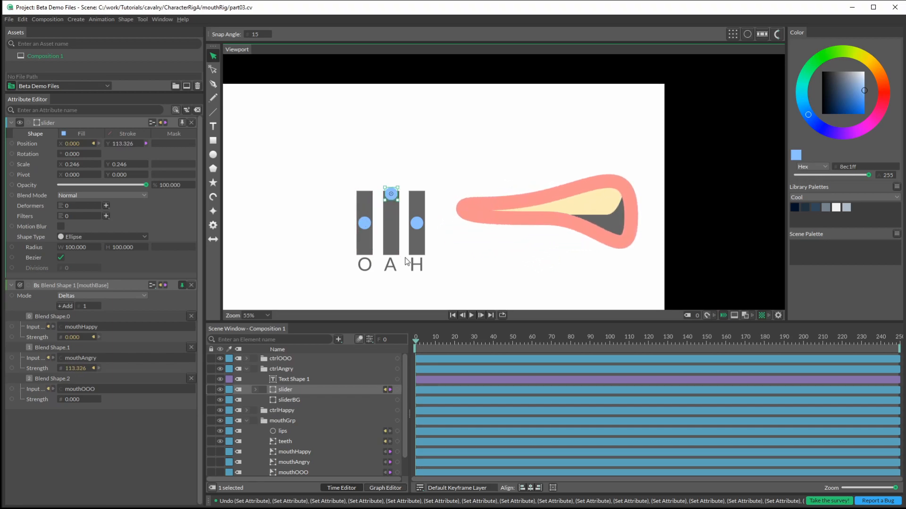
key(ctrl+z)
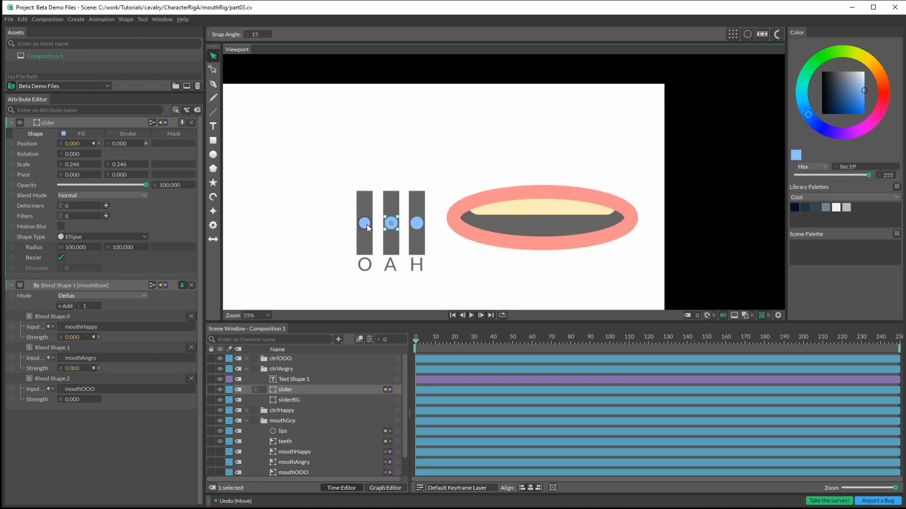
Collapse ctrlAngry, expand ctrlOOO, and connect the O slider's Y position to the mouthOOO strength of the mouthBase Blend Shape
click(368, 225)
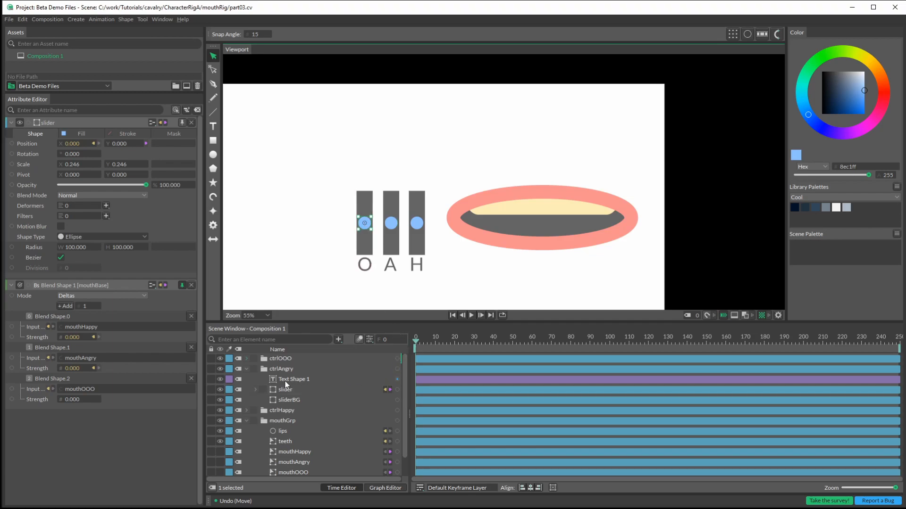
click(246, 368)
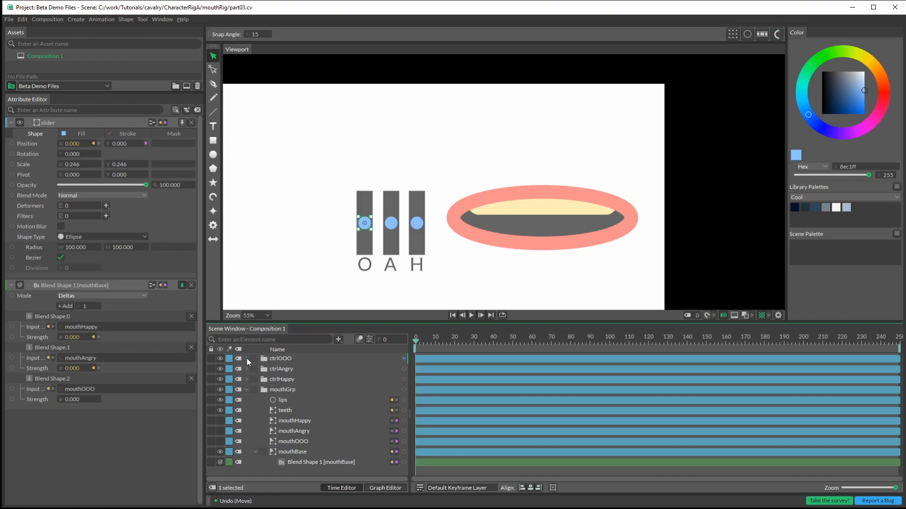
click(247, 358)
click(284, 379)
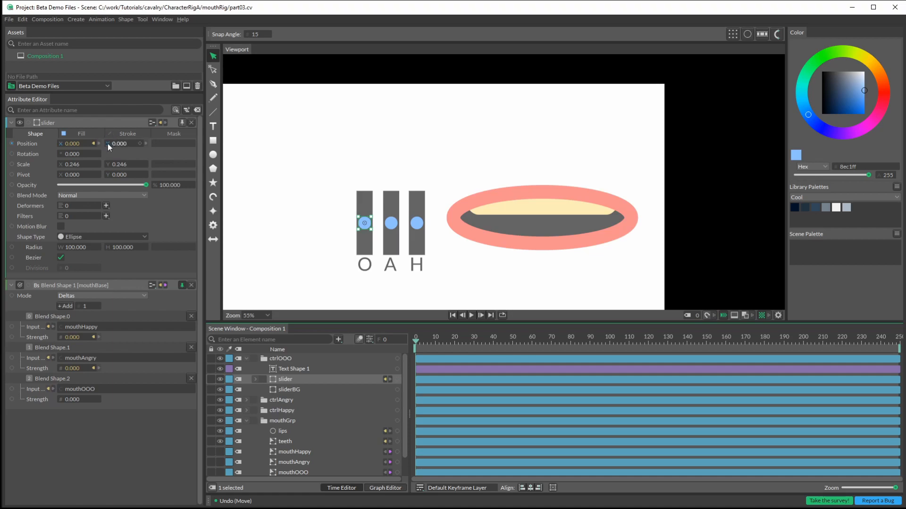
drag(107, 144, 76, 399)
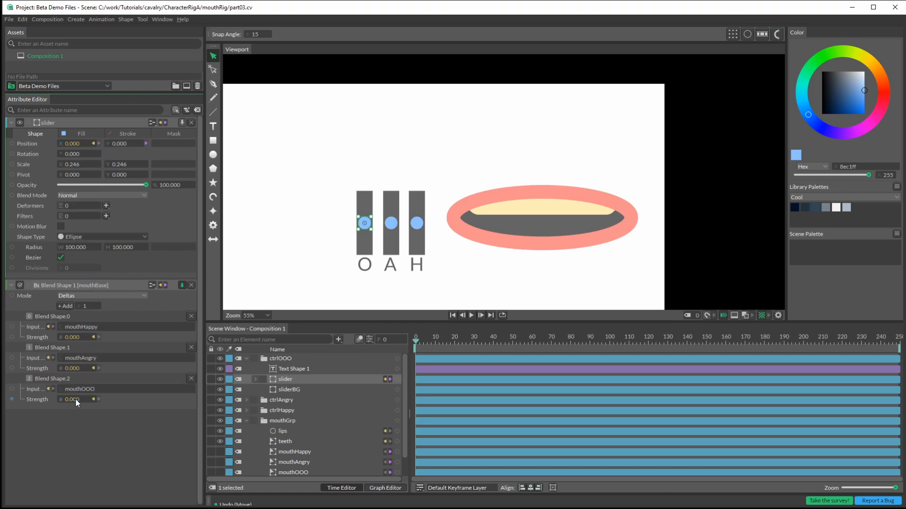
Test the OOO shape by moving the O slider along its track, and reset its Y position to 0
drag(367, 219, 392, 224)
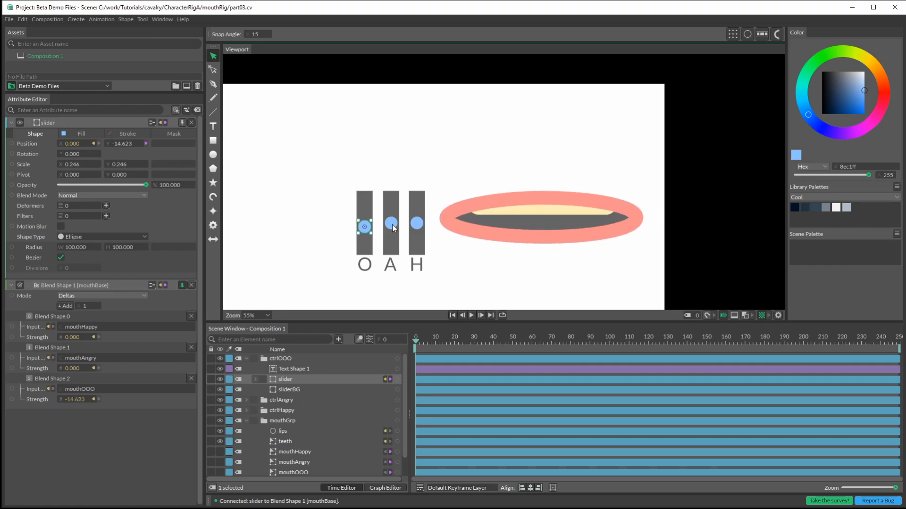
click(132, 144)
text(0)
click(282, 185)
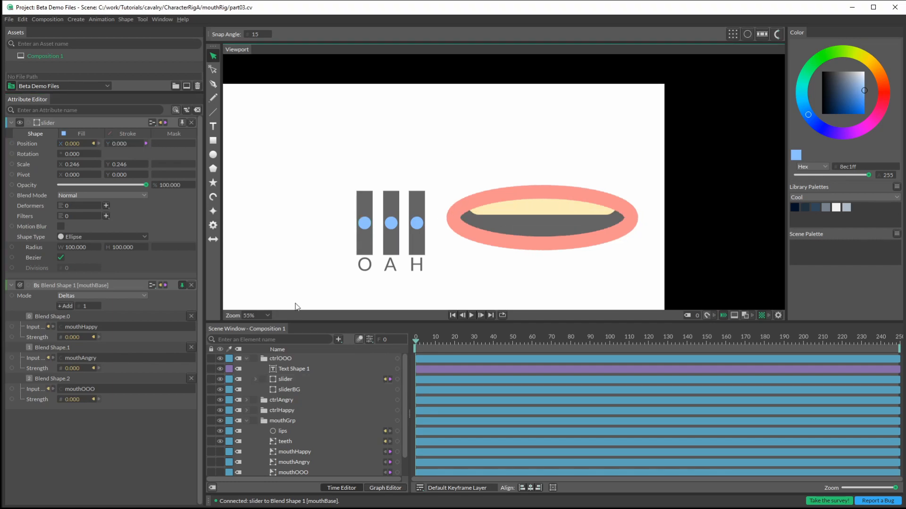
Group ctrlOOO, ctrlAngry and ctrlHappy together, name the new group AllCtrl and collapse it
click(245, 358)
drag(250, 380, 250, 361)
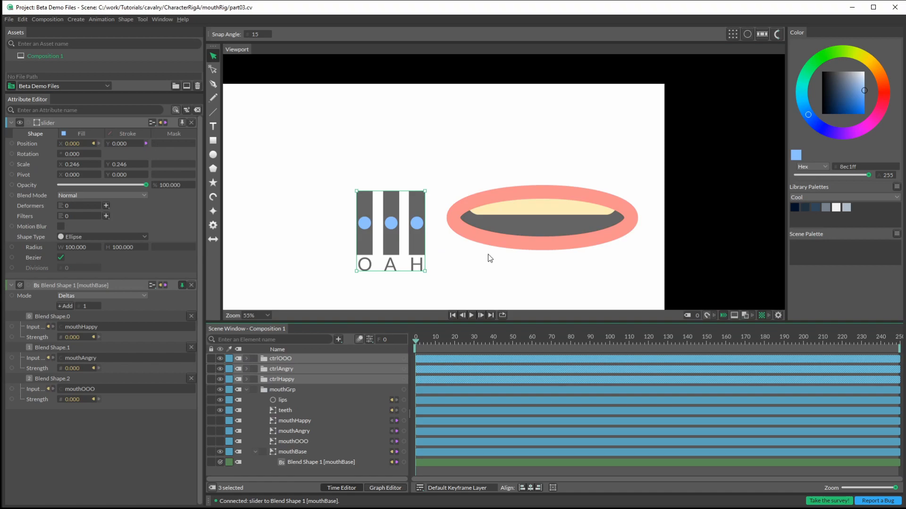
click(480, 267)
click(285, 360)
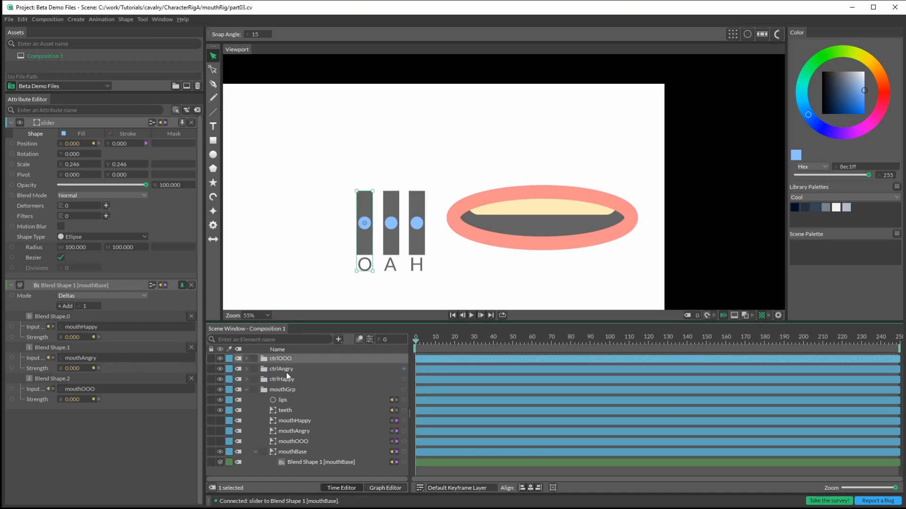
shift+click(287, 379)
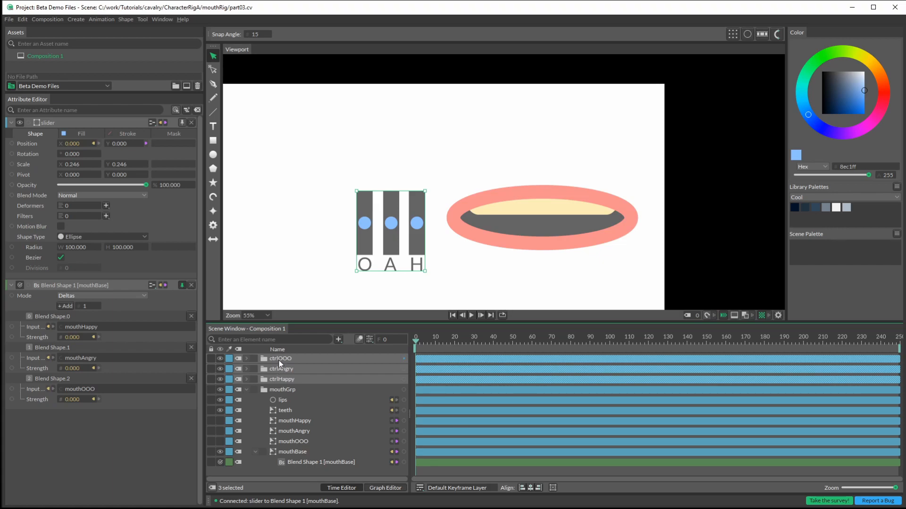
key(ctrl+g)
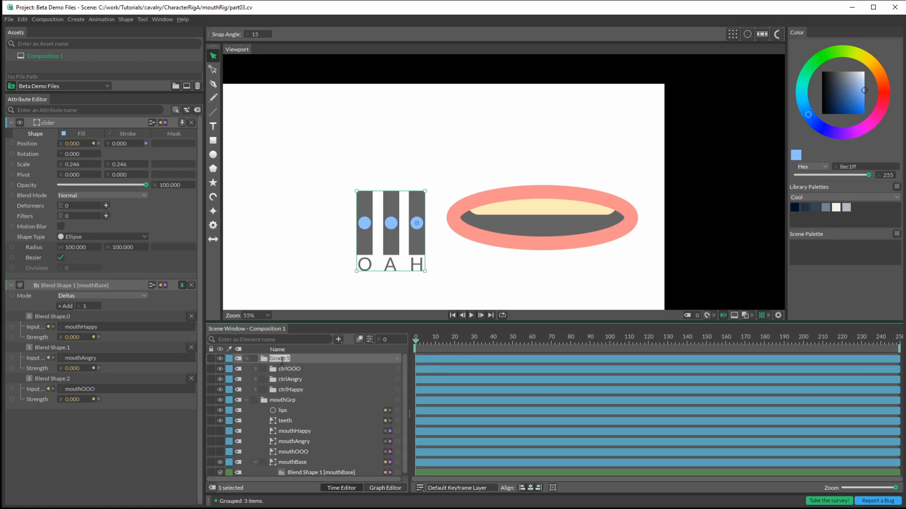
text(Al)
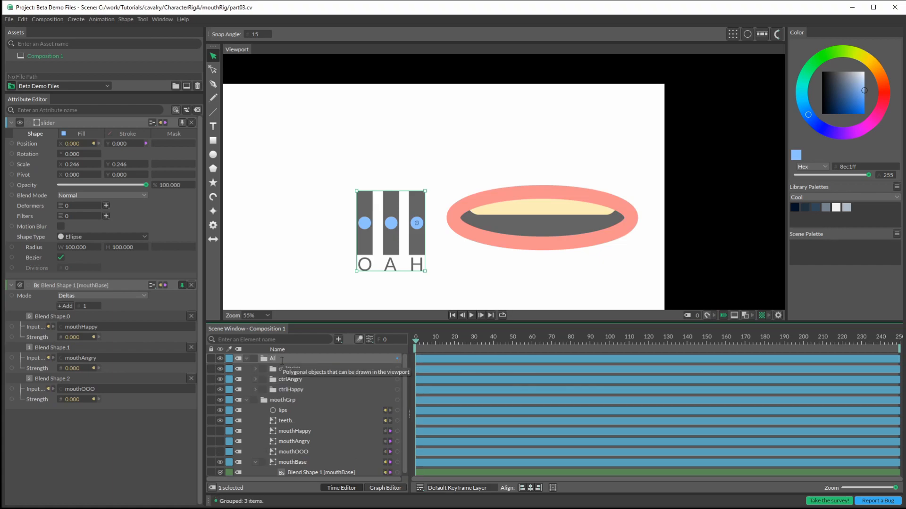
text(lCtrl)
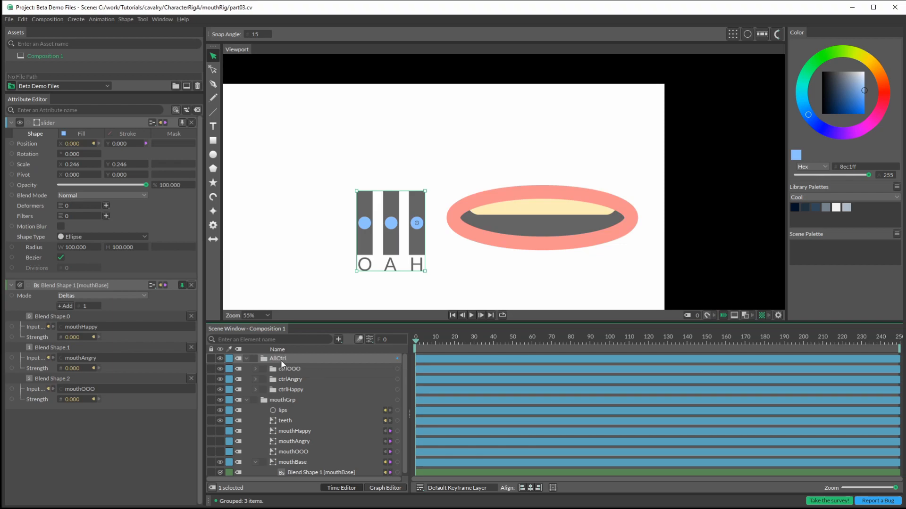
click(246, 359)
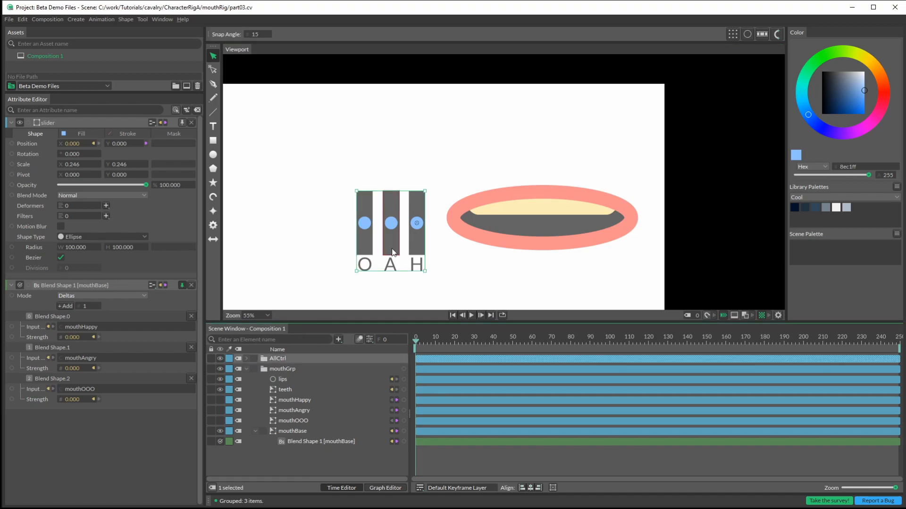
Move the AllCtrl group to the upper-left corner of the canvas
drag(380, 258, 253, 167)
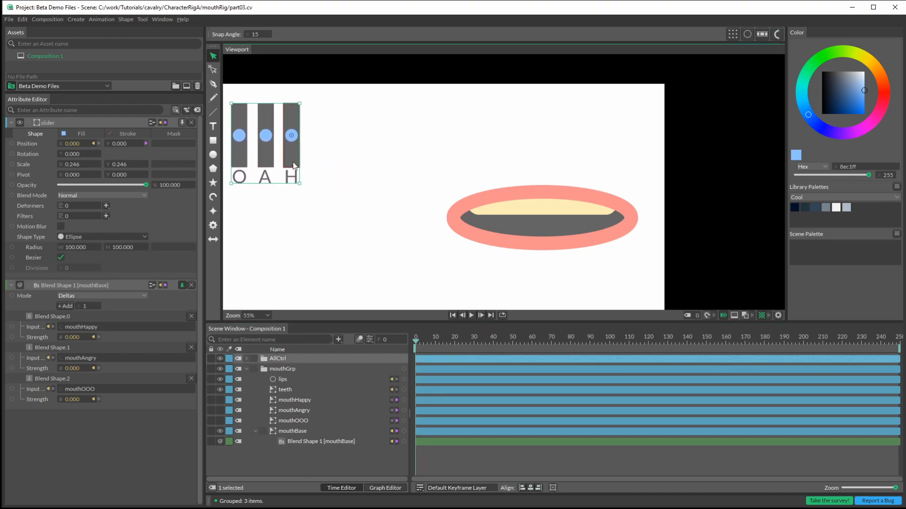
click(371, 141)
drag(383, 161, 433, 138)
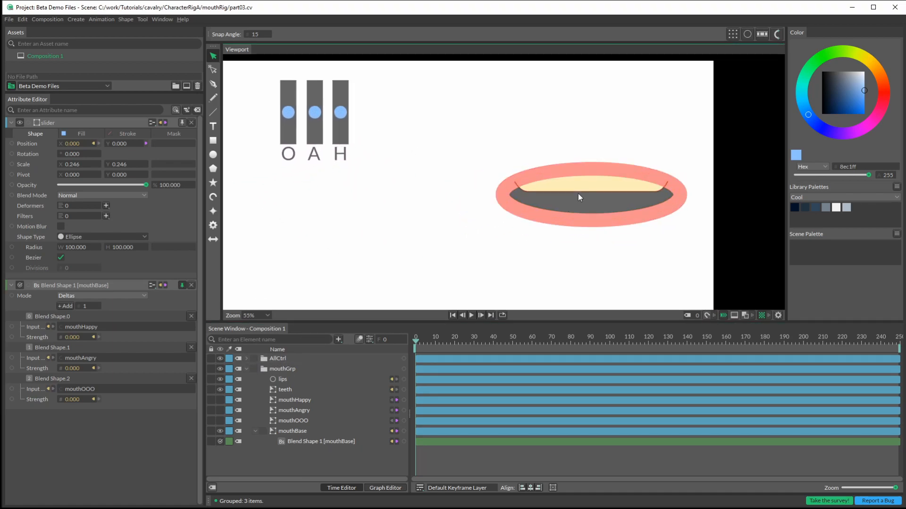
Collapse mouthGrp and move the whole mouth group horizontally to near the centre of the canvas
click(246, 368)
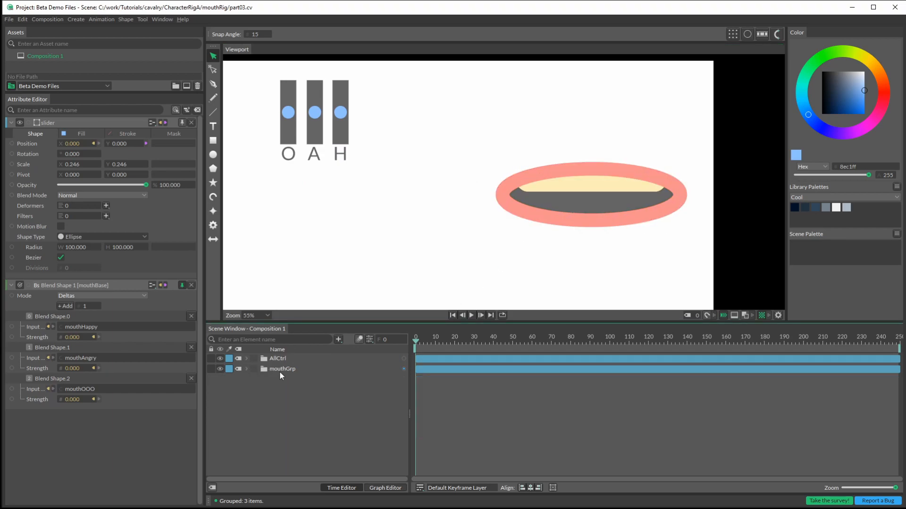
click(318, 367)
drag(584, 197, 419, 205)
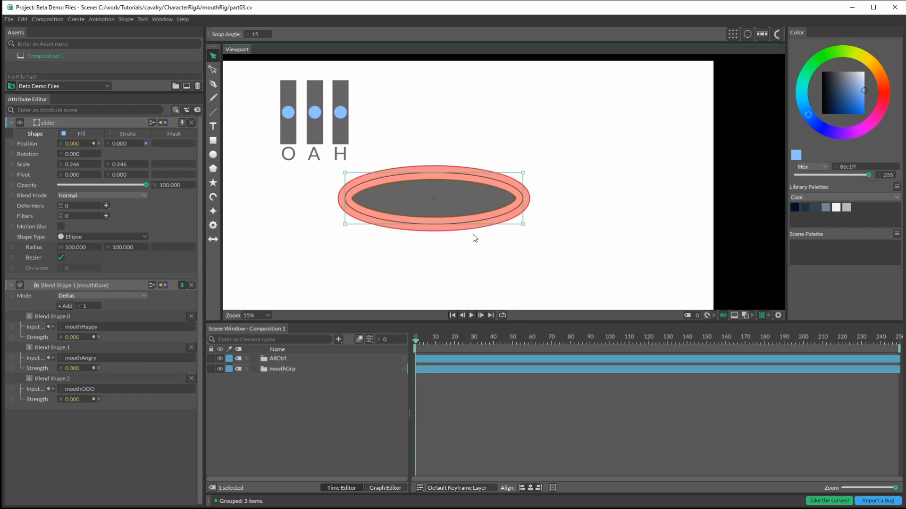
key(ctrl+z)
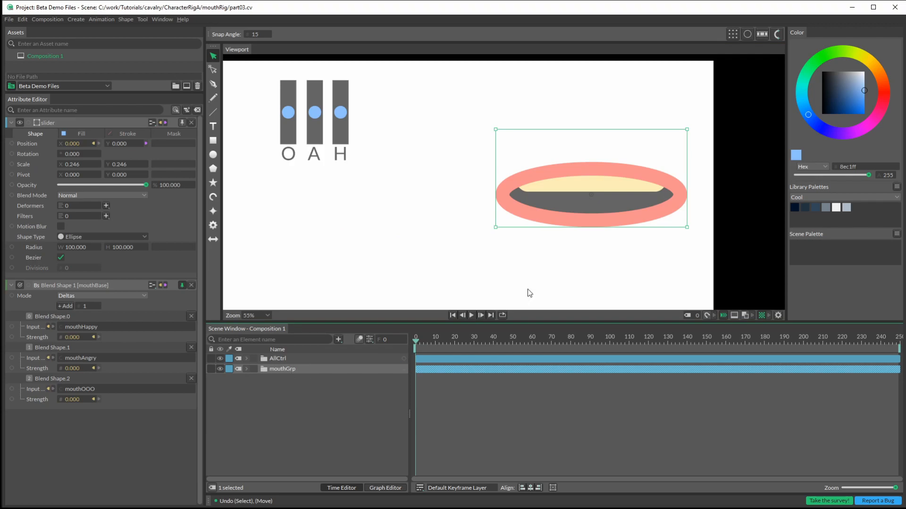
drag(583, 206, 471, 210)
Pose the mouth with all three sliders, setting Y to about 86 on H, -9 on A and -33 on O
mouse_move(288, 112)
mouse_down()
mouse_move(288, 103)
mouse_move(319, 117)
mouse_move(342, 91)
mouse_move(296, 125)
mouse_move(296, 105)
mouse_move(298, 129)
mouse_move(296, 121)
mouse_up()
click(314, 112)
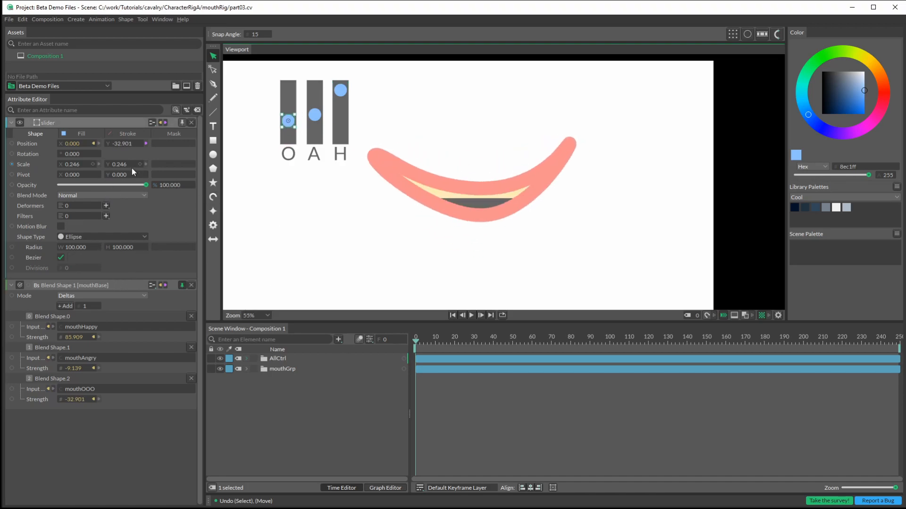
Keyframe the O slider's Y position at frame 0 and, with Y about 46, at frame 63, and scrub the timeline
click(140, 144)
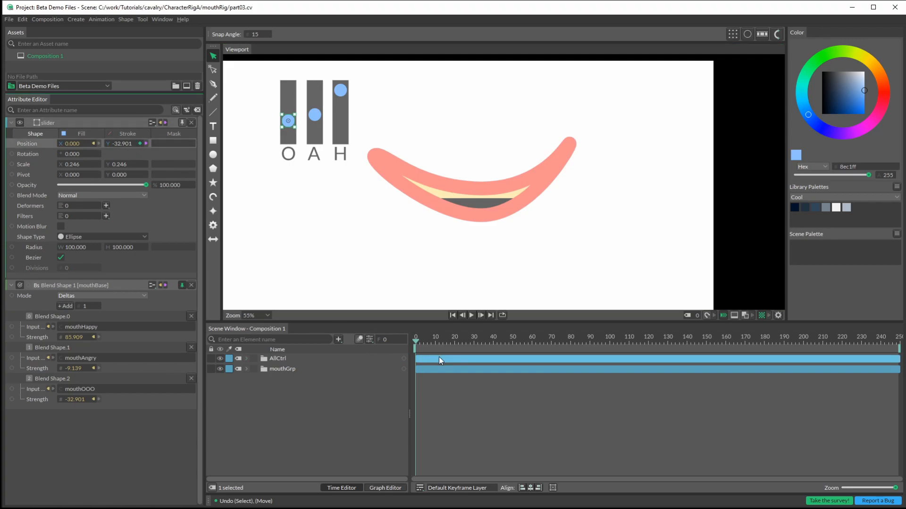
drag(418, 341, 537, 340)
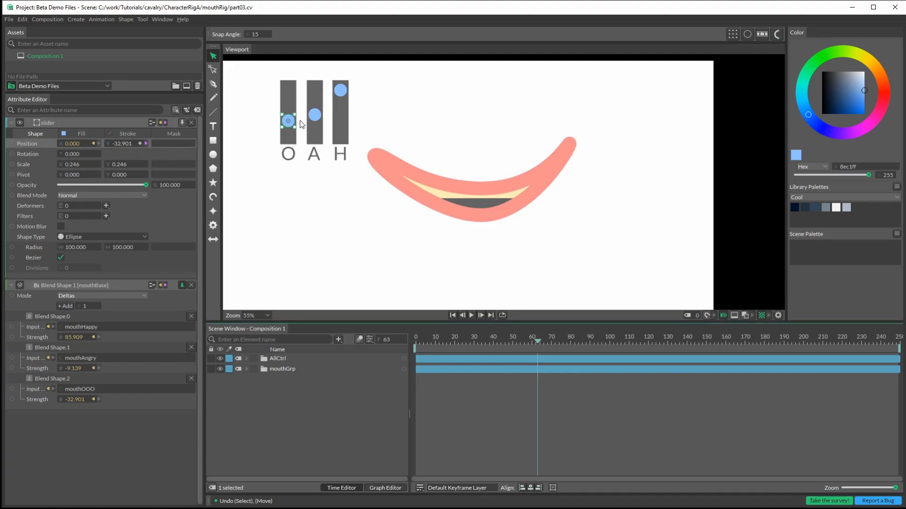
drag(294, 122, 294, 101)
drag(541, 342, 580, 341)
drag(545, 366, 544, 391)
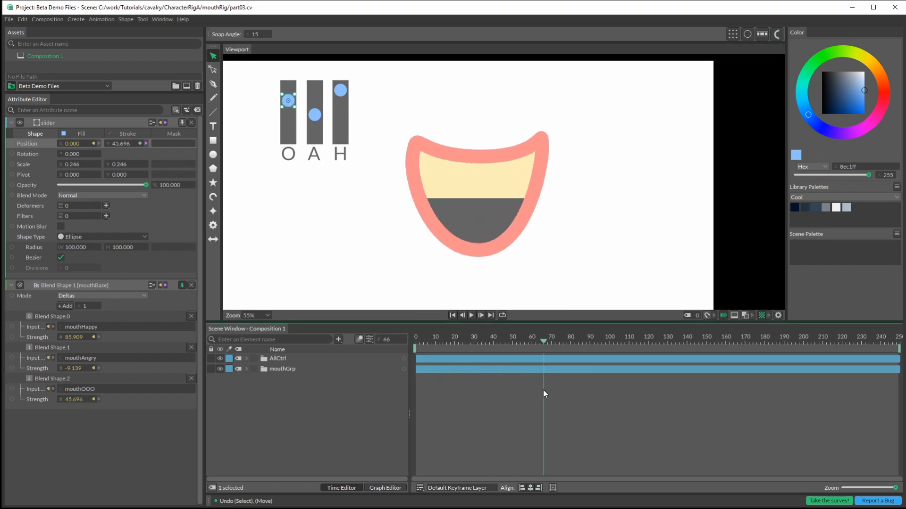